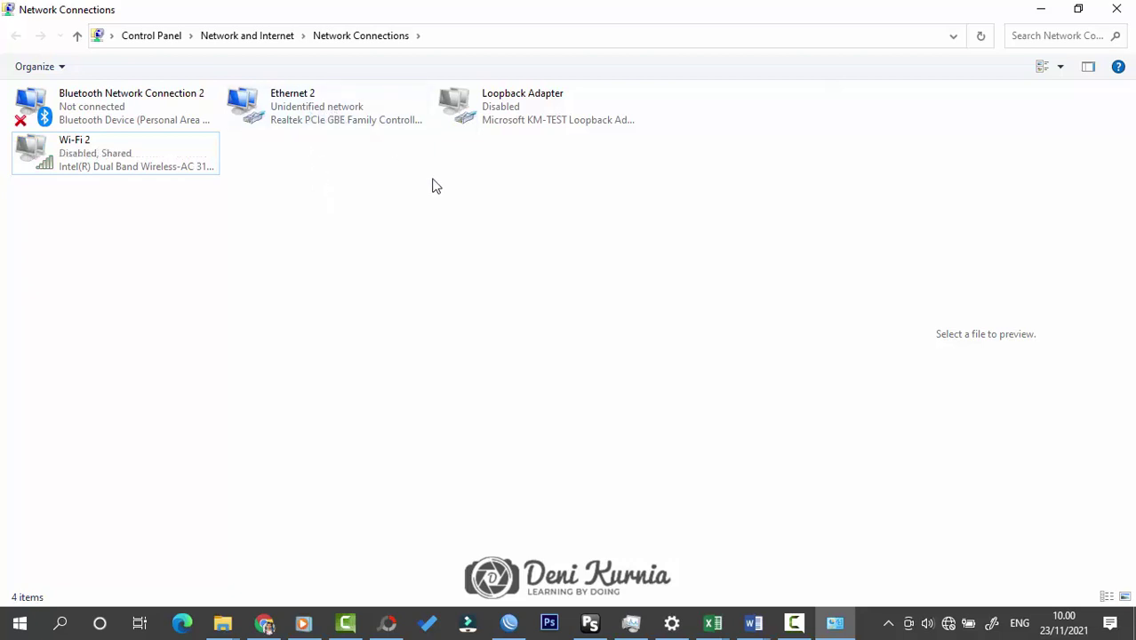
Step: Select Ethernet 2 and minimize the Network Connections and network settings windows
{"action": "left_click", "coordinate": [346, 123]}
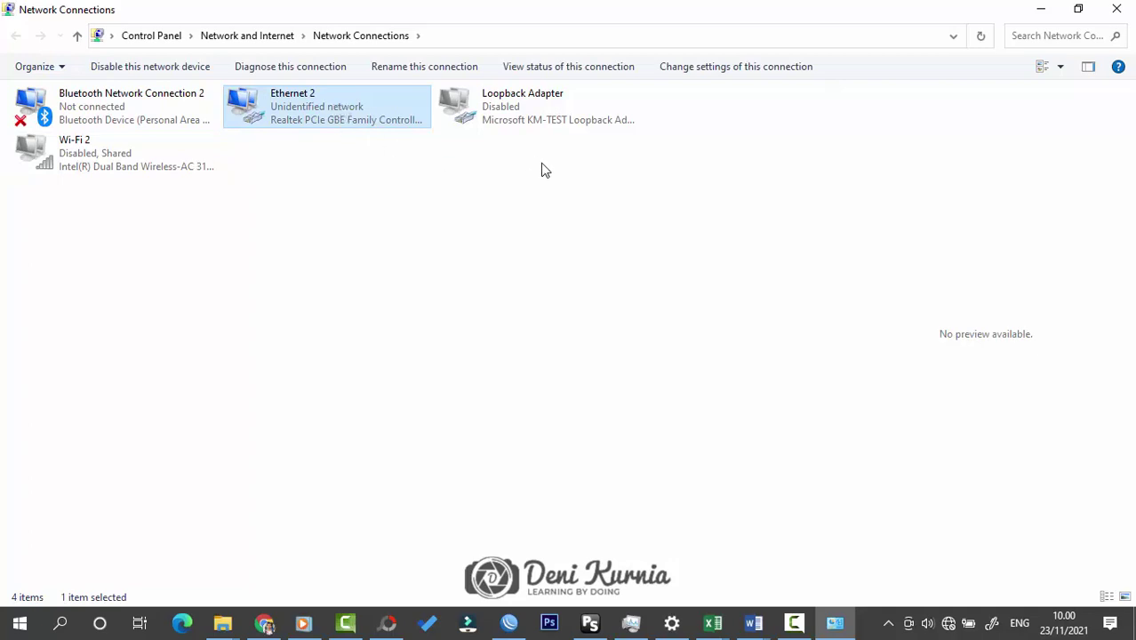
{"action": "left_click", "coordinate": [1053, 9]}
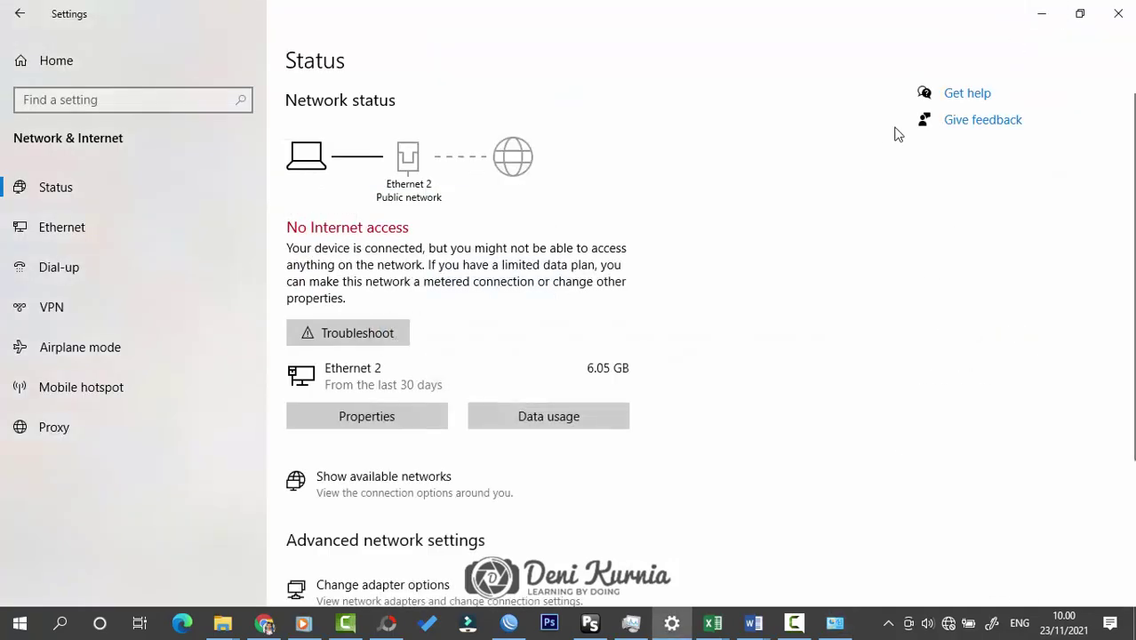
{"action": "left_click", "coordinate": [1038, 14]}
Step: Refresh the desktop and bring the WinBox window back to the front
{"action": "right_click", "coordinate": [674, 188]}
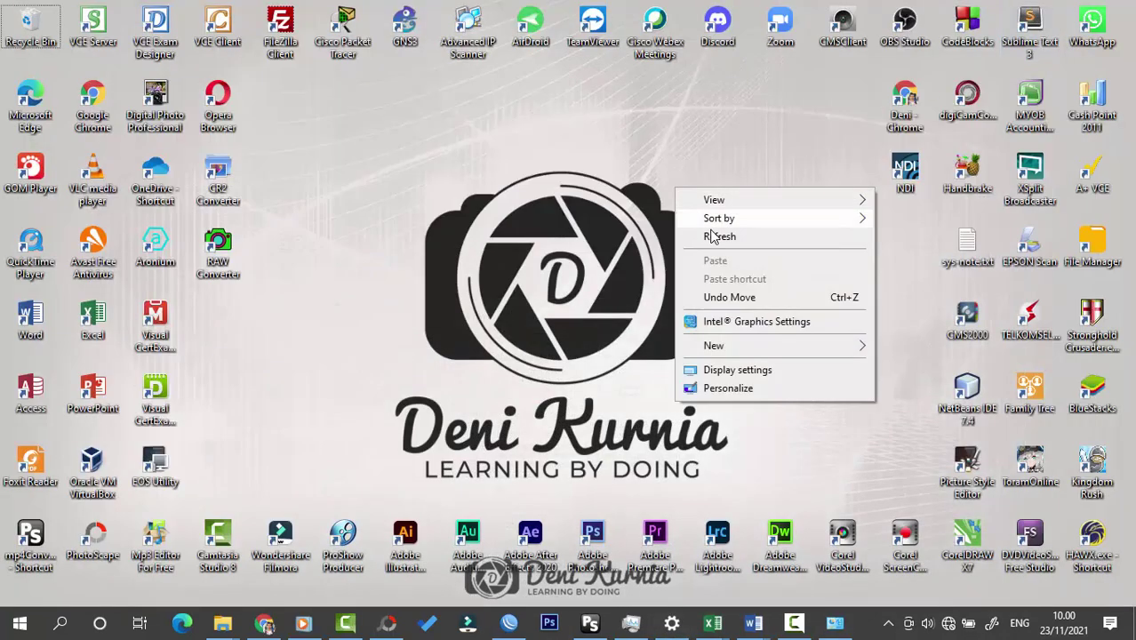
{"action": "left_click", "coordinate": [718, 237]}
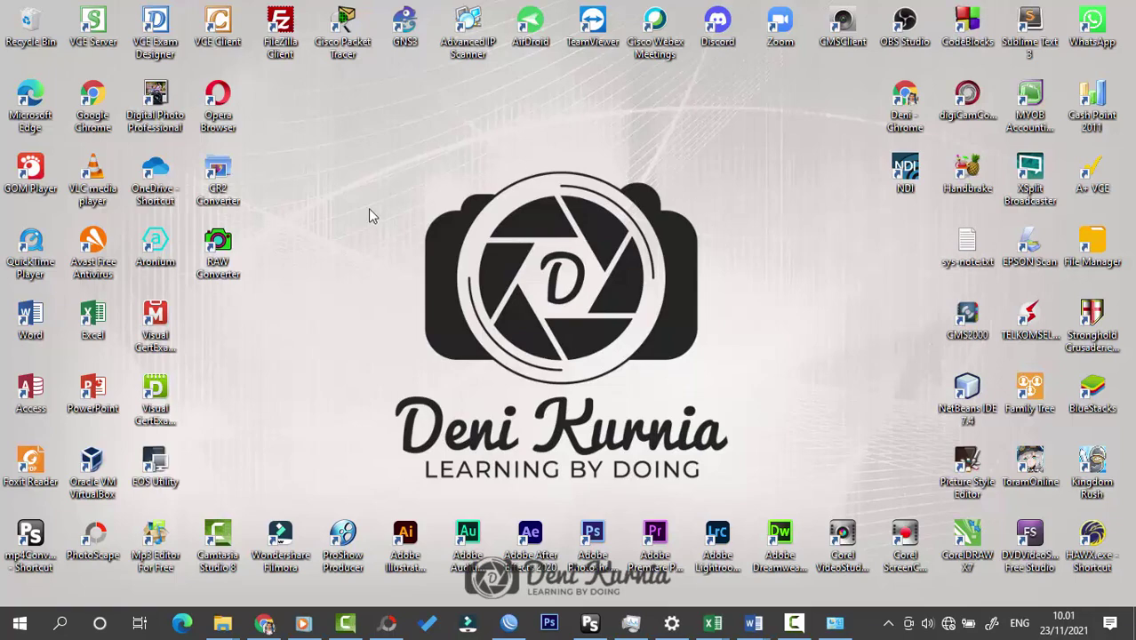
{"action": "left_click", "coordinate": [508, 622]}
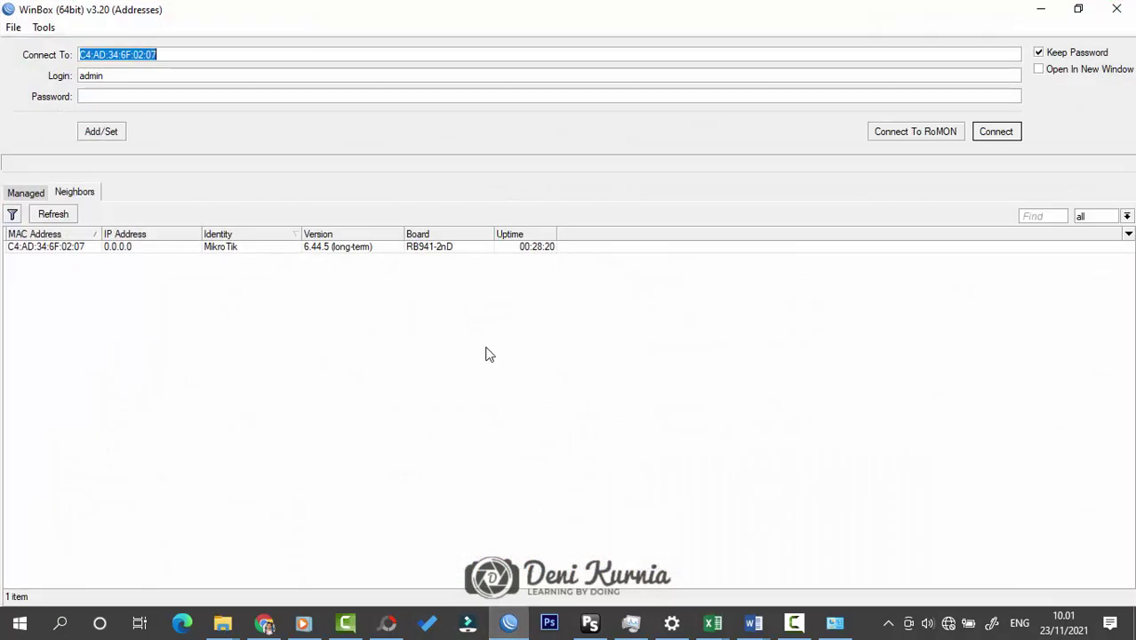
{"action": "left_click", "coordinate": [62, 216]}
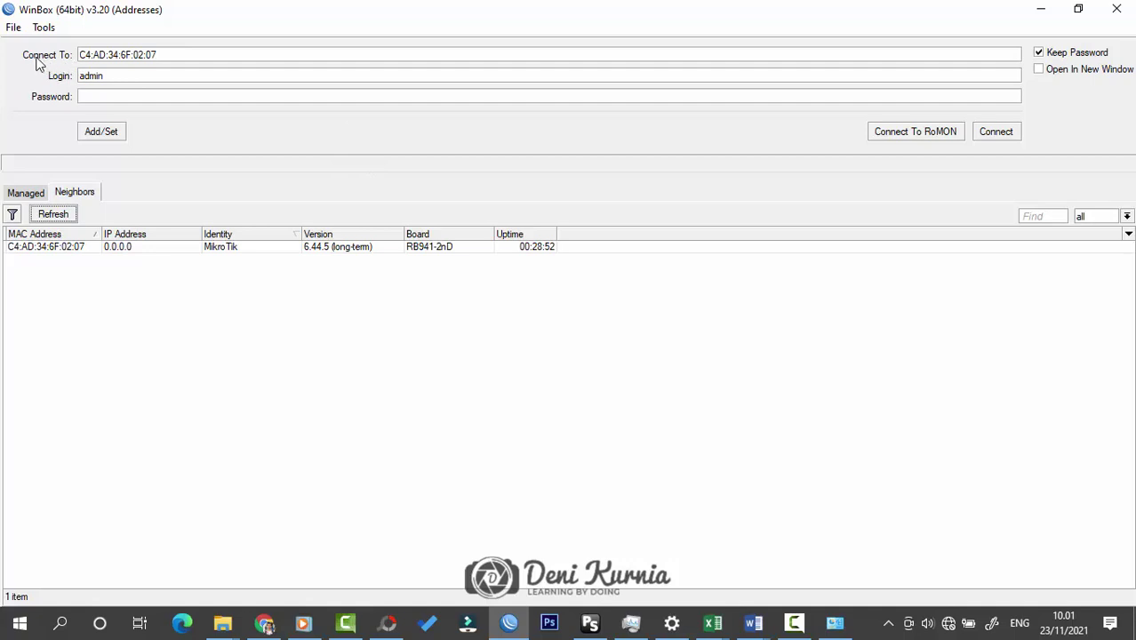
{"action": "left_click", "coordinate": [63, 250]}
{"action": "left_click", "coordinate": [63, 253]}
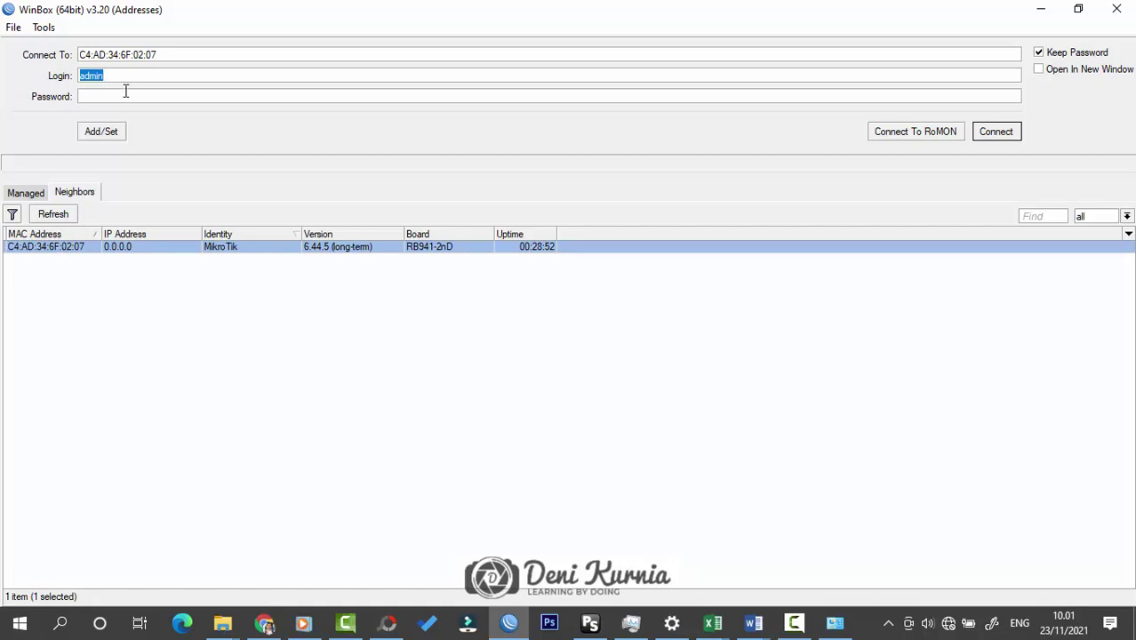
{"action": "left_click_drag", "start_coordinate": [127, 77], "coordinate": [77, 76]}
{"action": "left_click", "coordinate": [125, 73]}
{"action": "left_click_drag", "start_coordinate": [114, 75], "coordinate": [63, 75]}
{"action": "left_click", "coordinate": [90, 95]}
Step: Connect to the router as admin and close the Interface List and Address List windows
{"action": "left_click", "coordinate": [1007, 134]}
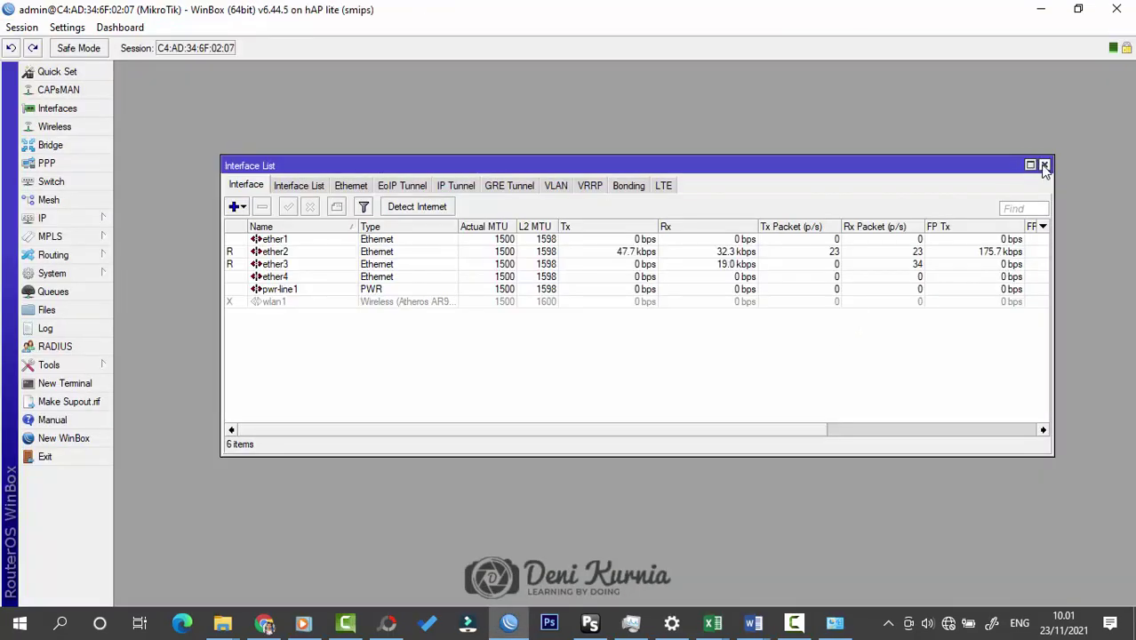
{"action": "left_click", "coordinate": [1044, 164]}
{"action": "left_click", "coordinate": [603, 180]}
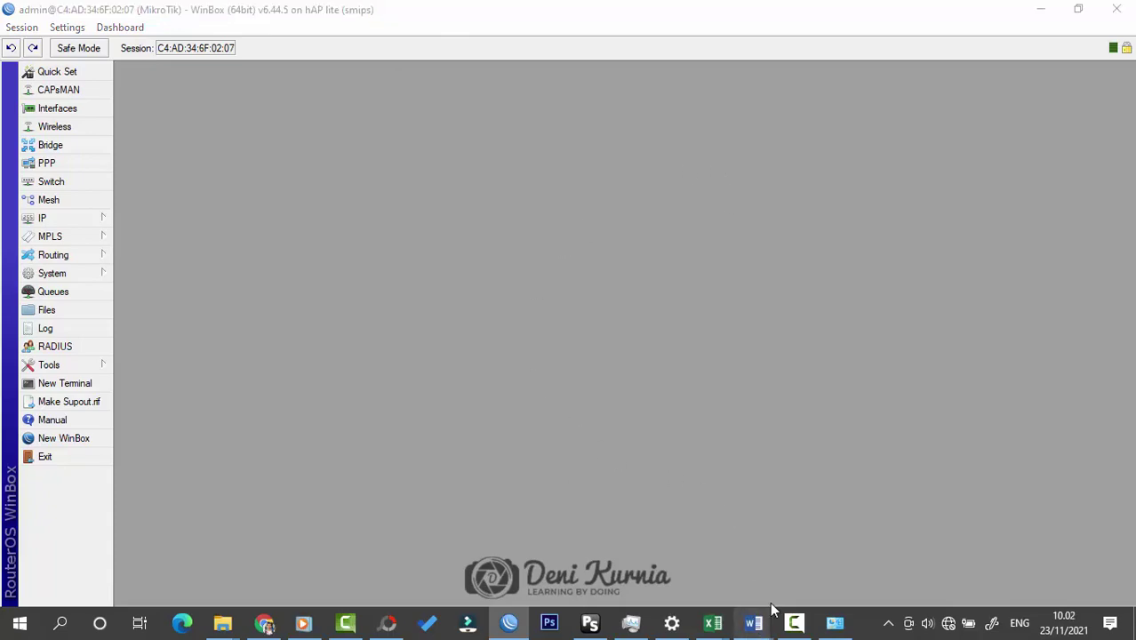
Step: Review the Word topology document, then open an enlarged WinBox Interface List
{"action": "left_click", "coordinate": [832, 557]}
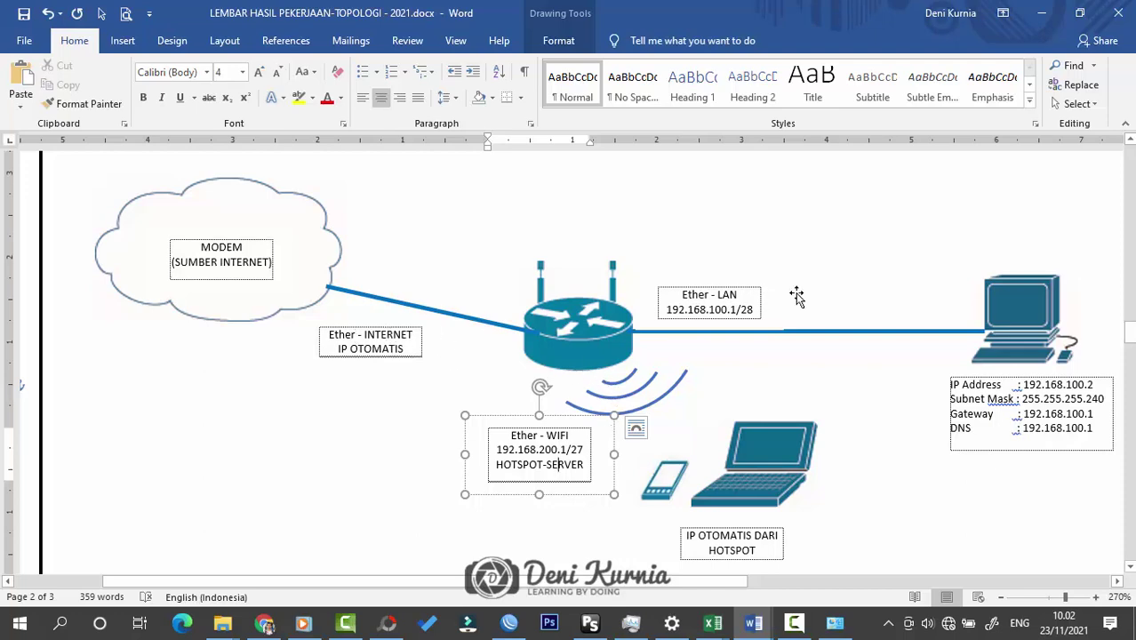
{"action": "left_click", "coordinate": [1041, 13]}
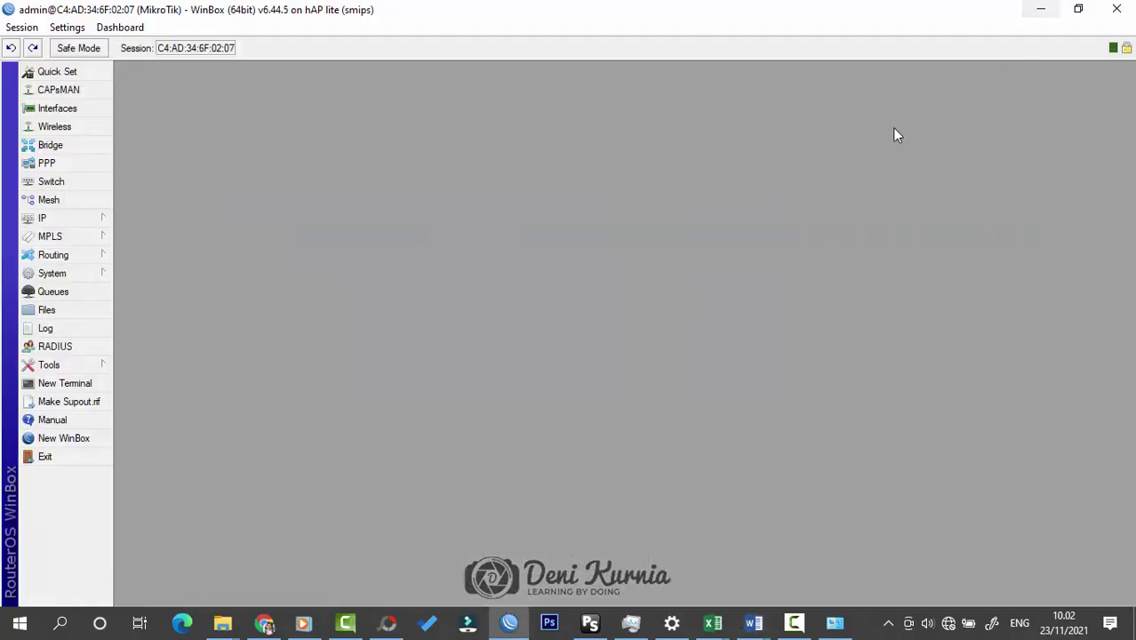
{"action": "left_click", "coordinate": [64, 109]}
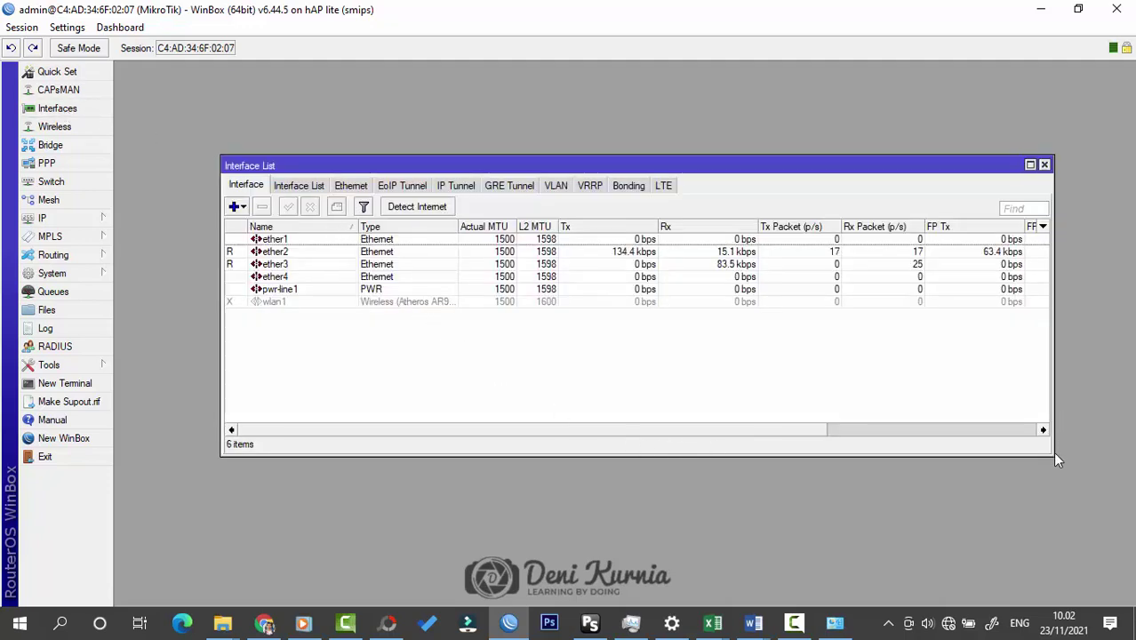
{"action": "left_click_drag", "start_coordinate": [1052, 453], "coordinate": [1049, 499]}
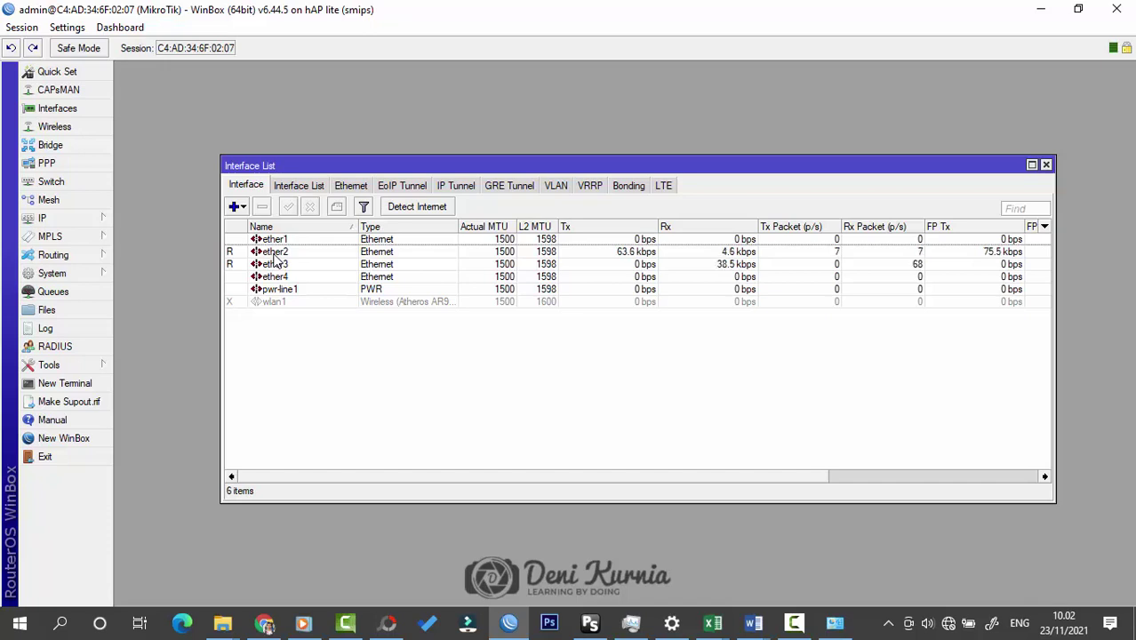
Step: Rename interface ether3 to ether3-INTERNET
{"action": "left_click", "coordinate": [286, 265]}
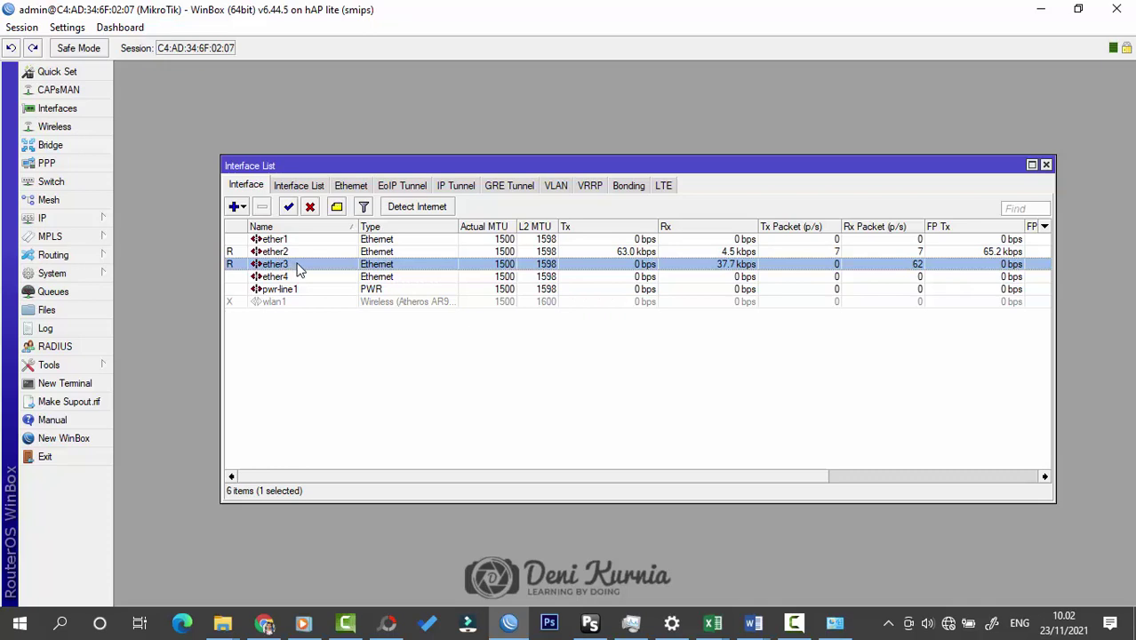
{"action": "double_click", "coordinate": [296, 272]}
{"action": "left_click", "coordinate": [748, 150]}
{"action": "type", "text": "-"}
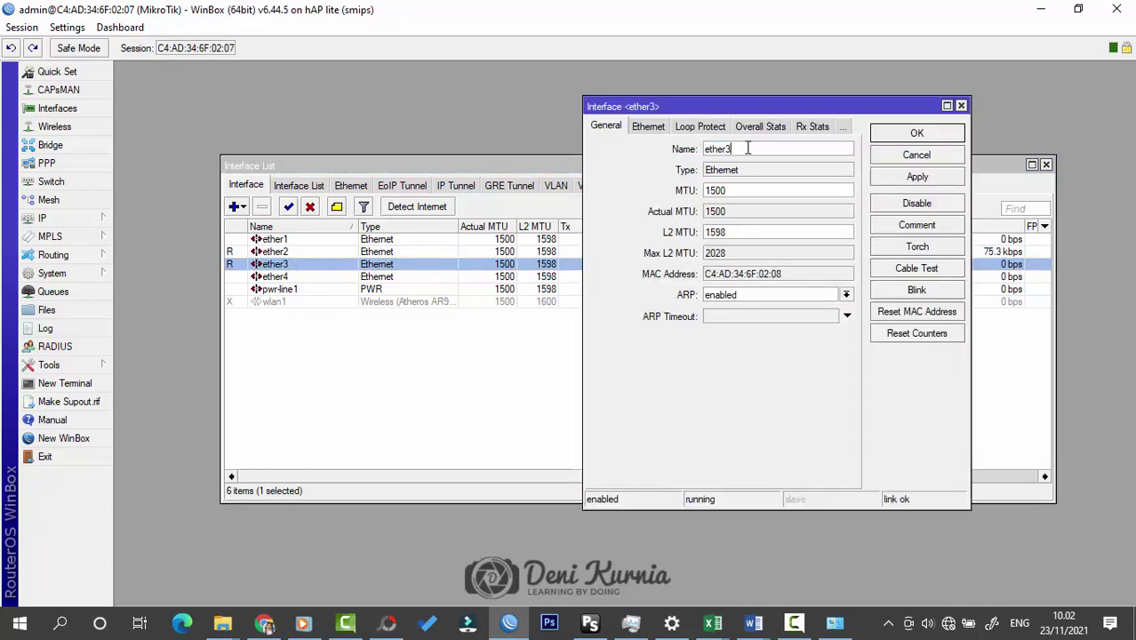
{"action": "type", "text": "in"}
{"action": "type", "text": "NTERNET"}
{"action": "left_click", "coordinate": [897, 134]}
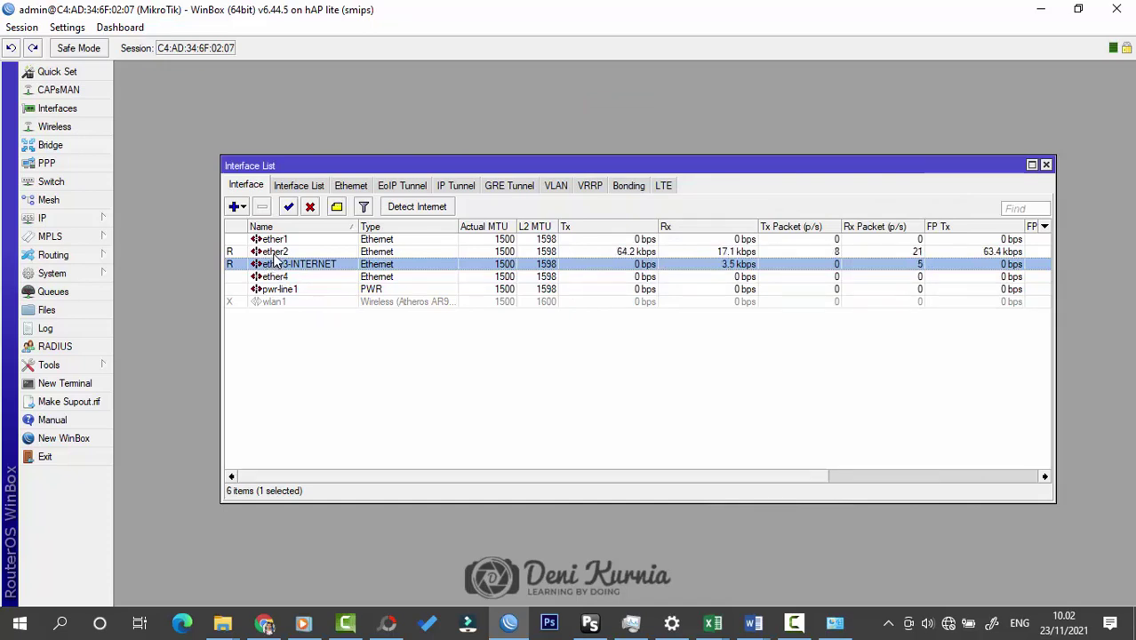
Step: Rename interface ether2 to ether2-LAN
{"action": "double_click", "coordinate": [276, 252]}
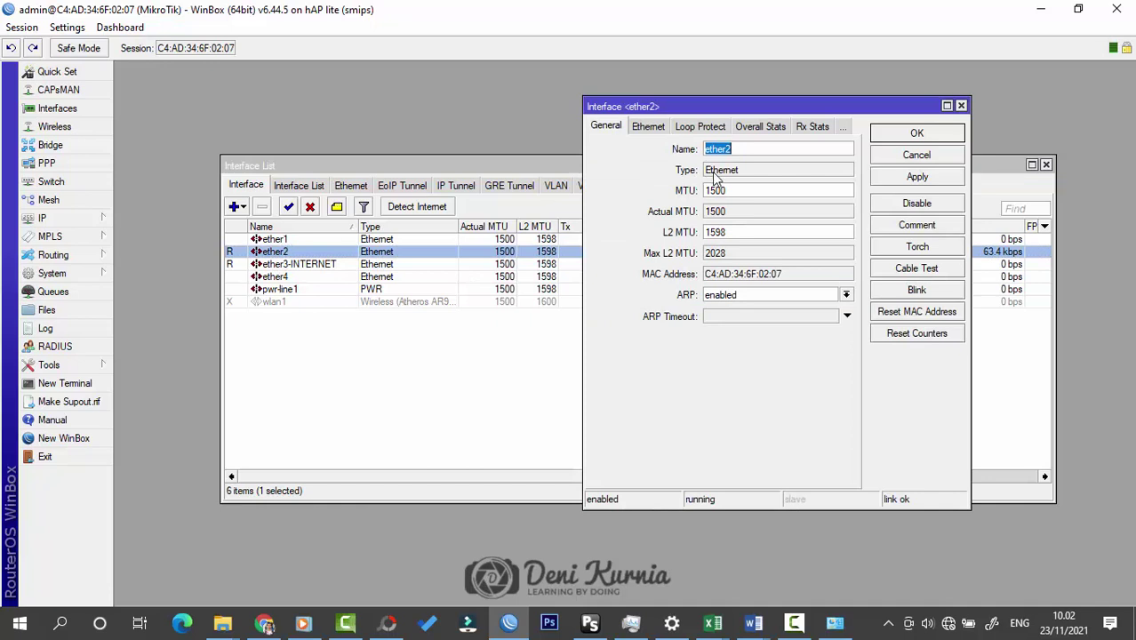
{"action": "left_click", "coordinate": [774, 147]}
{"action": "type", "text": "-"}
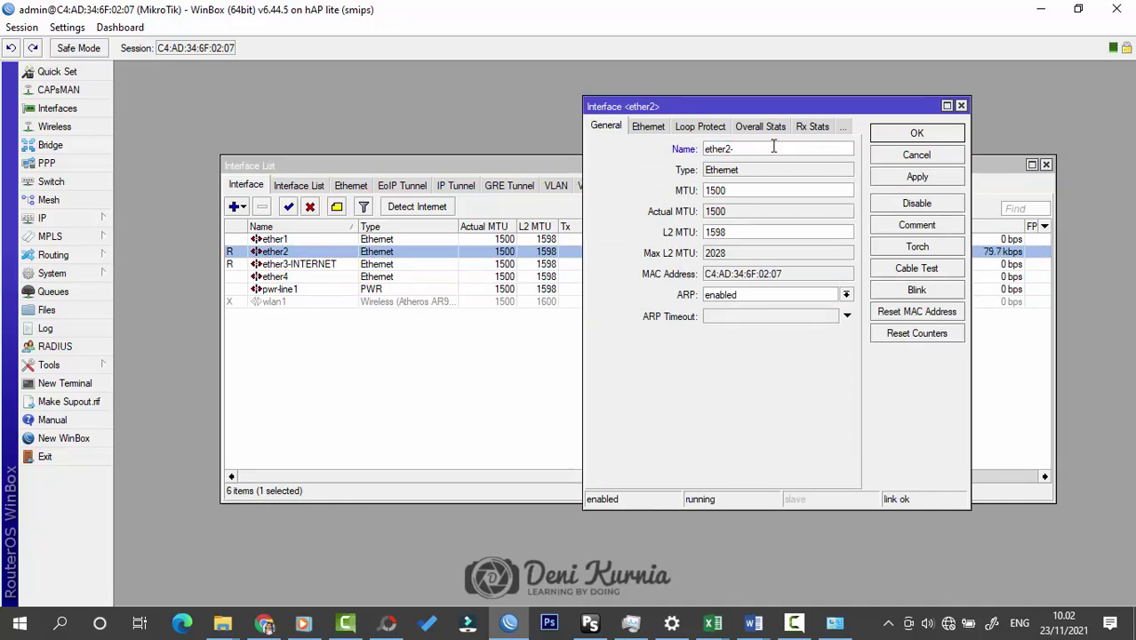
{"action": "type", "text": "LAN"}
{"action": "left_click", "coordinate": [927, 135]}
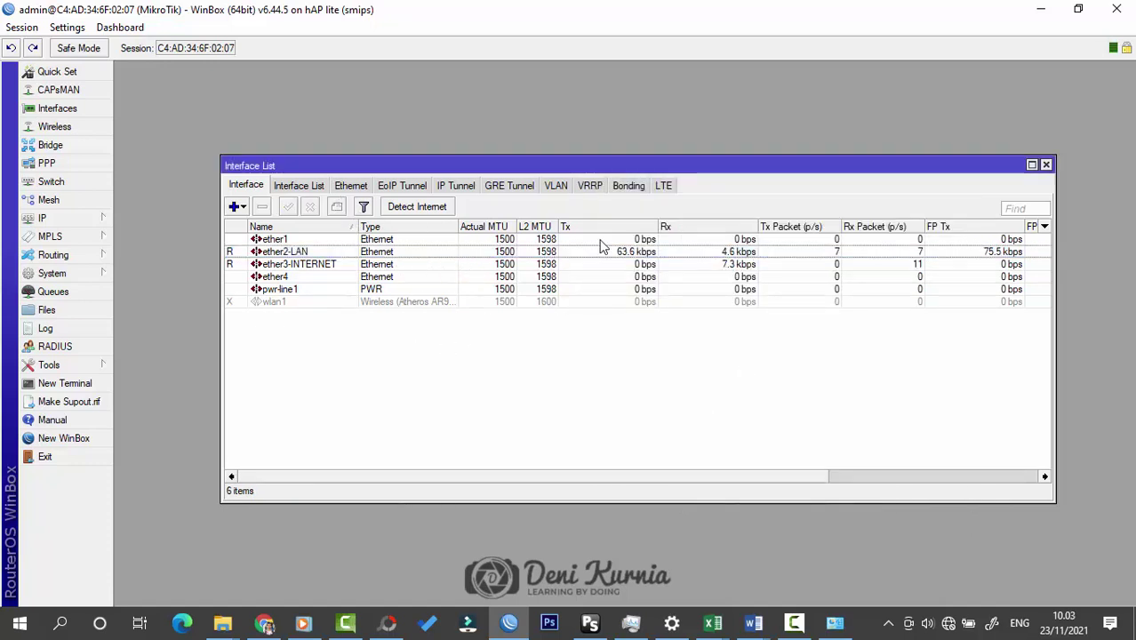
Step: Change the router identity under System > Identity from MikroTik to MikroTik-KAKA
{"action": "left_click", "coordinate": [1046, 165]}
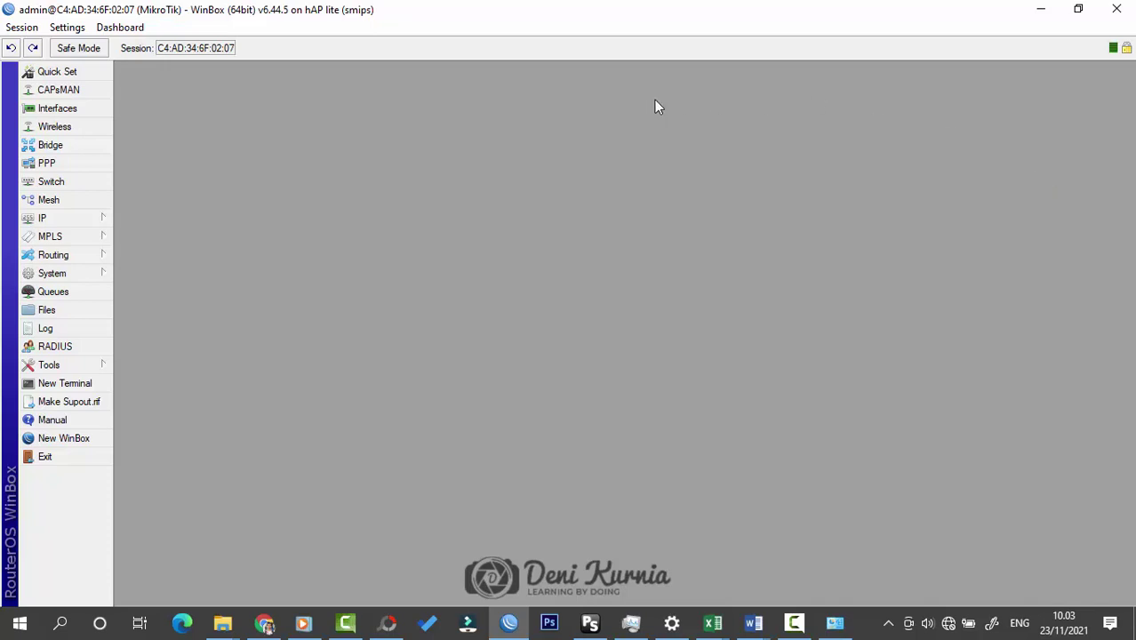
{"action": "left_click", "coordinate": [55, 276]}
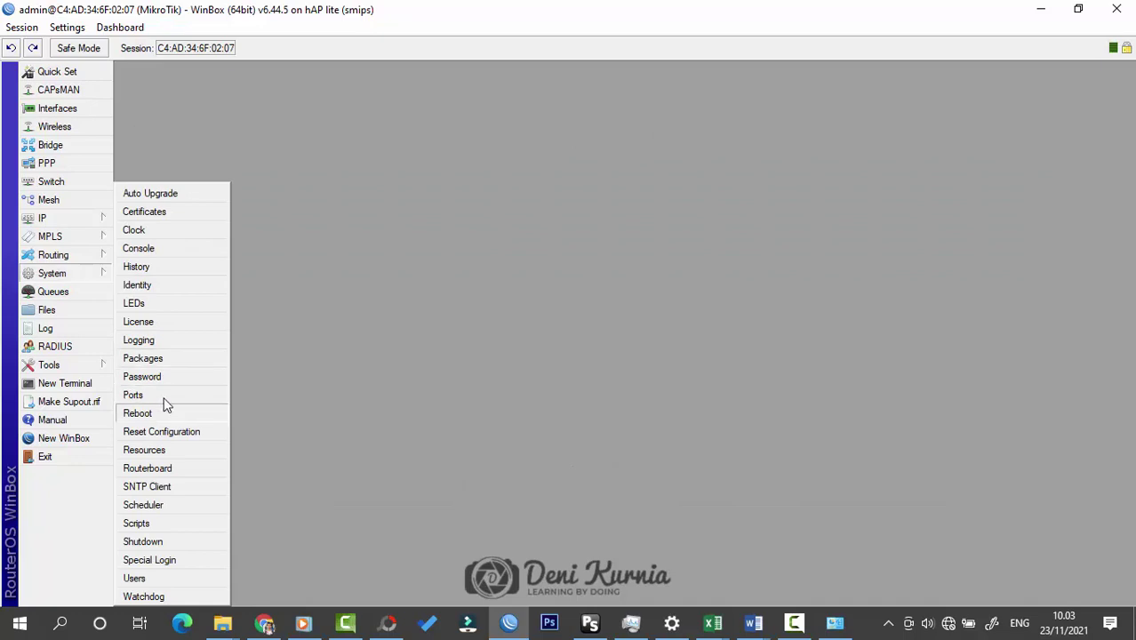
{"action": "left_click", "coordinate": [174, 285]}
{"action": "left_click", "coordinate": [625, 315]}
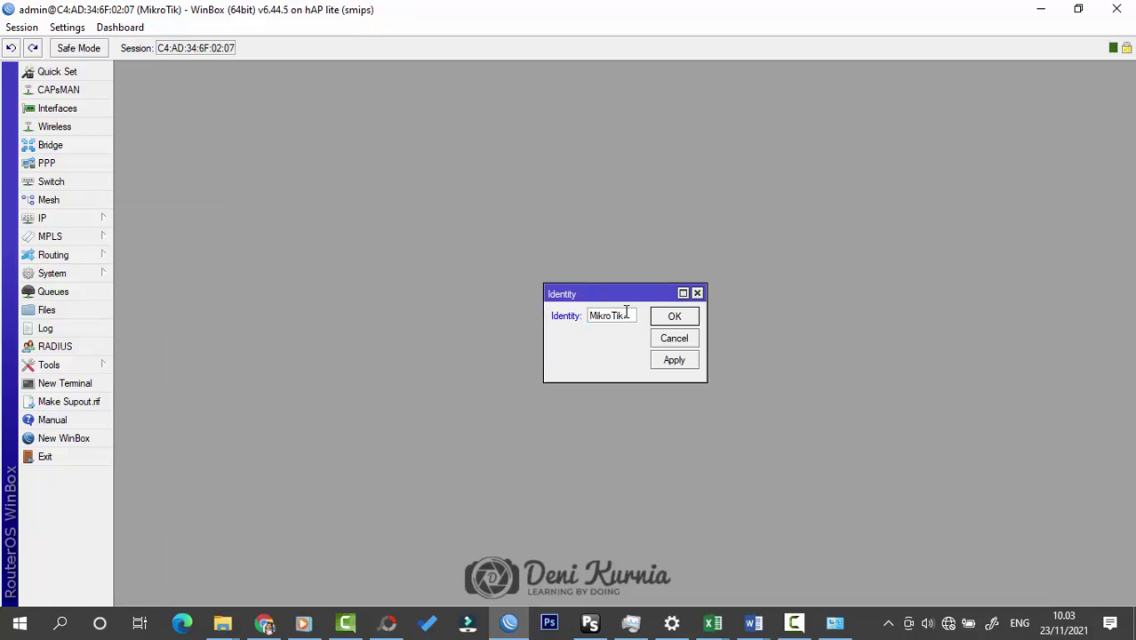
{"action": "type", "text": "-KaKA"}
{"action": "left_click", "coordinate": [682, 316]}
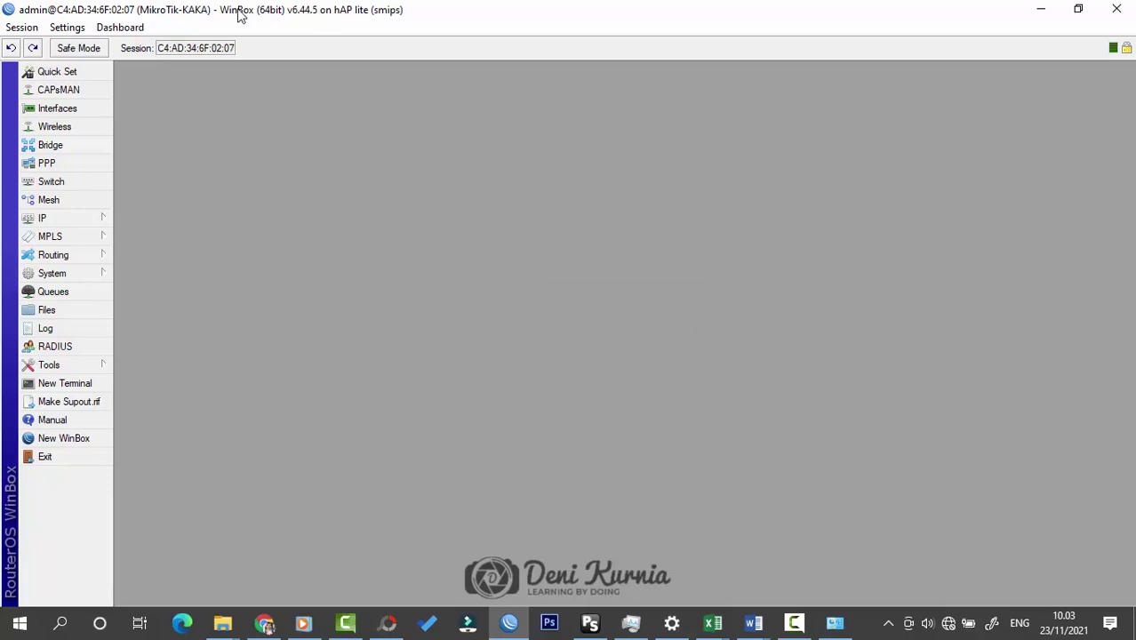
{"action": "left_click", "coordinate": [81, 272]}
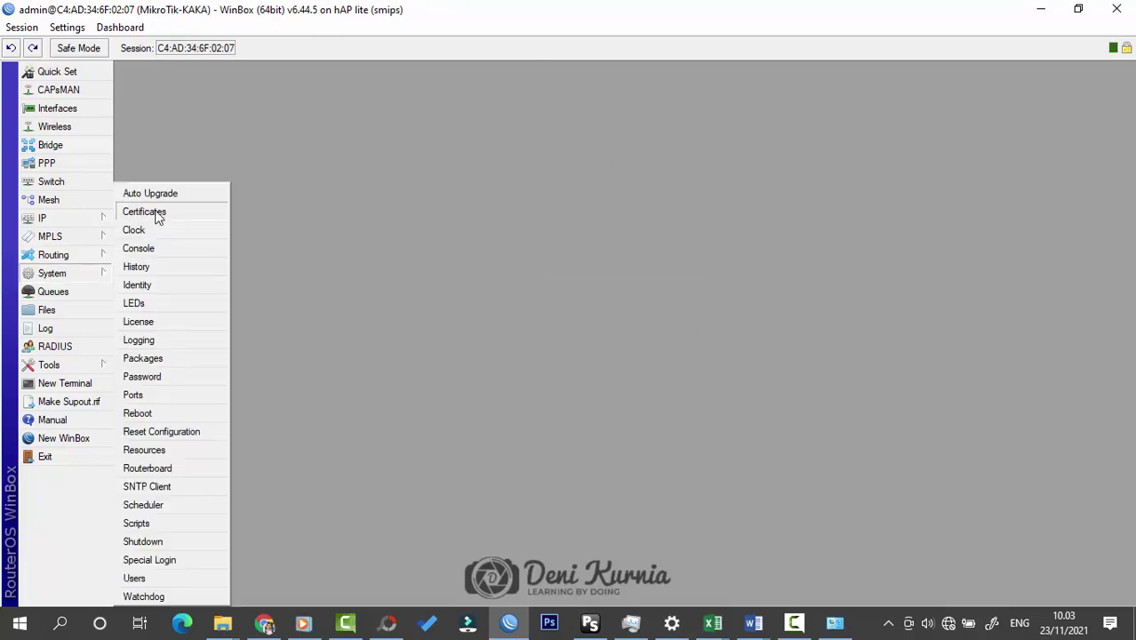
Step: Add a new router user named kaka in the full group
{"action": "left_click", "coordinate": [158, 579]}
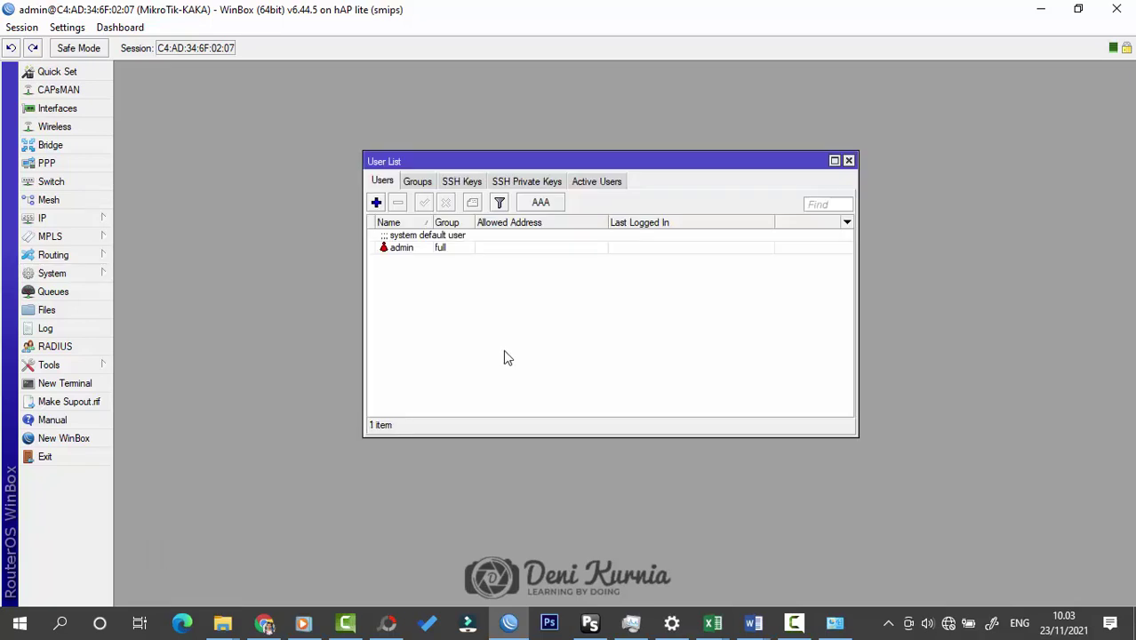
{"action": "left_click", "coordinate": [376, 204]}
{"action": "left_click", "coordinate": [633, 256]}
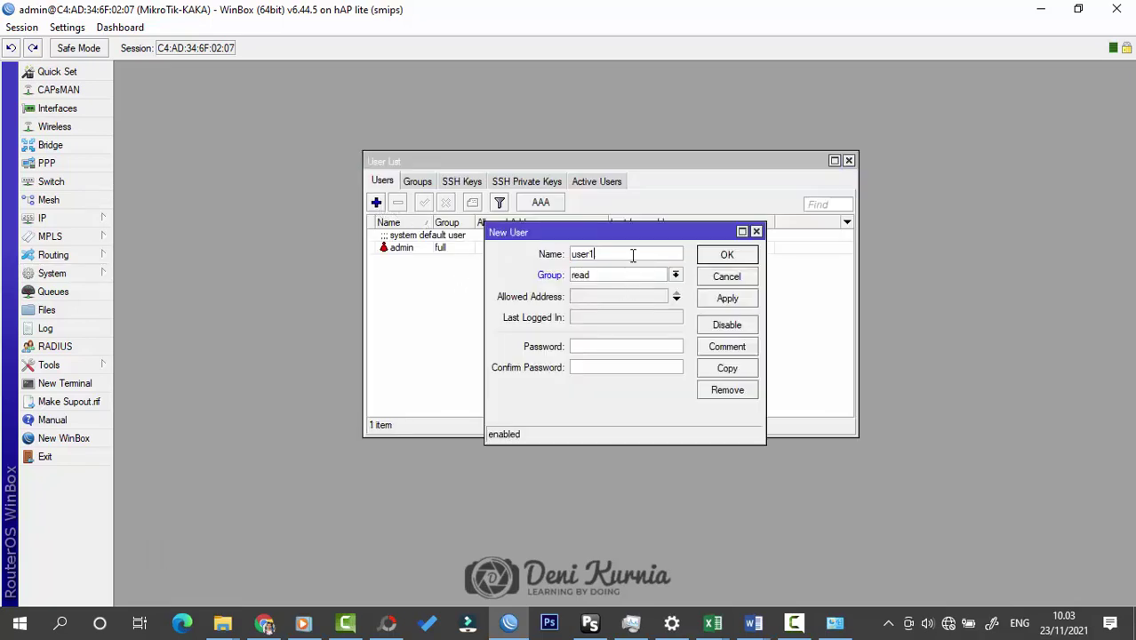
{"action": "key", "text": "BackSpace"}
{"action": "key", "text": "BackSpace"}
{"action": "key", "text": "BackSpace"}
{"action": "key", "text": "BackSpace"}
{"action": "key", "text": "BackSpace"}
{"action": "type", "text": "kaka"}
{"action": "key", "text": "Tab"}
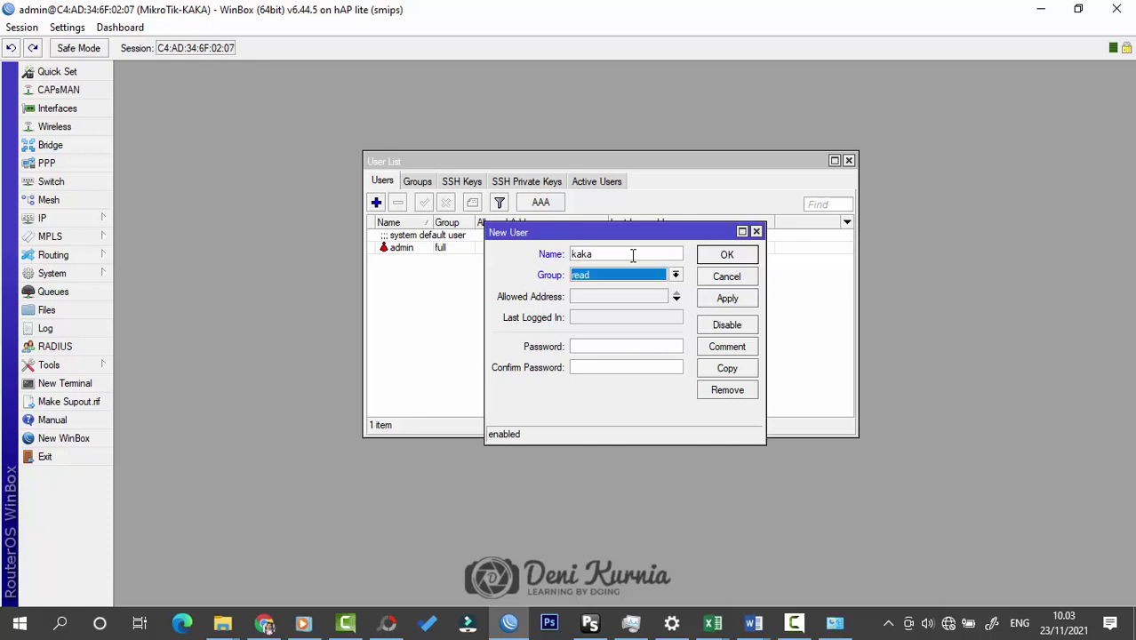
{"action": "key", "text": "Up"}
{"action": "key", "text": "Return"}
Step: Give kaka a password, save the user, and disable the admin account
{"action": "left_click", "coordinate": [611, 346]}
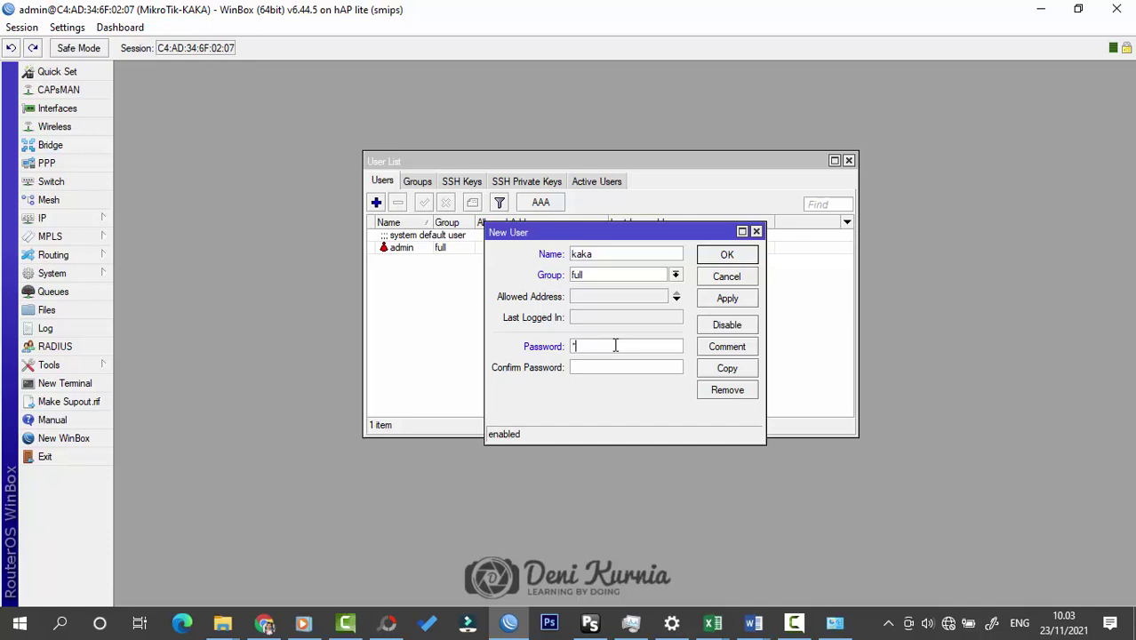
{"action": "type", "text": "12345612345"}
{"action": "left_click", "coordinate": [712, 255]}
{"action": "left_click", "coordinate": [422, 248]}
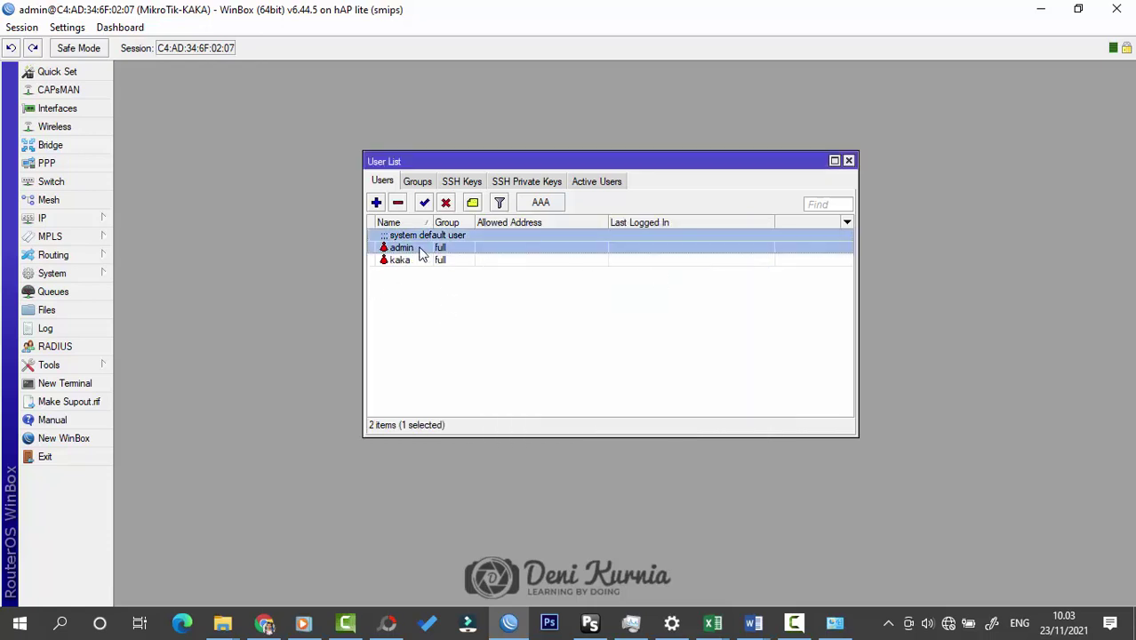
{"action": "left_click", "coordinate": [445, 204]}
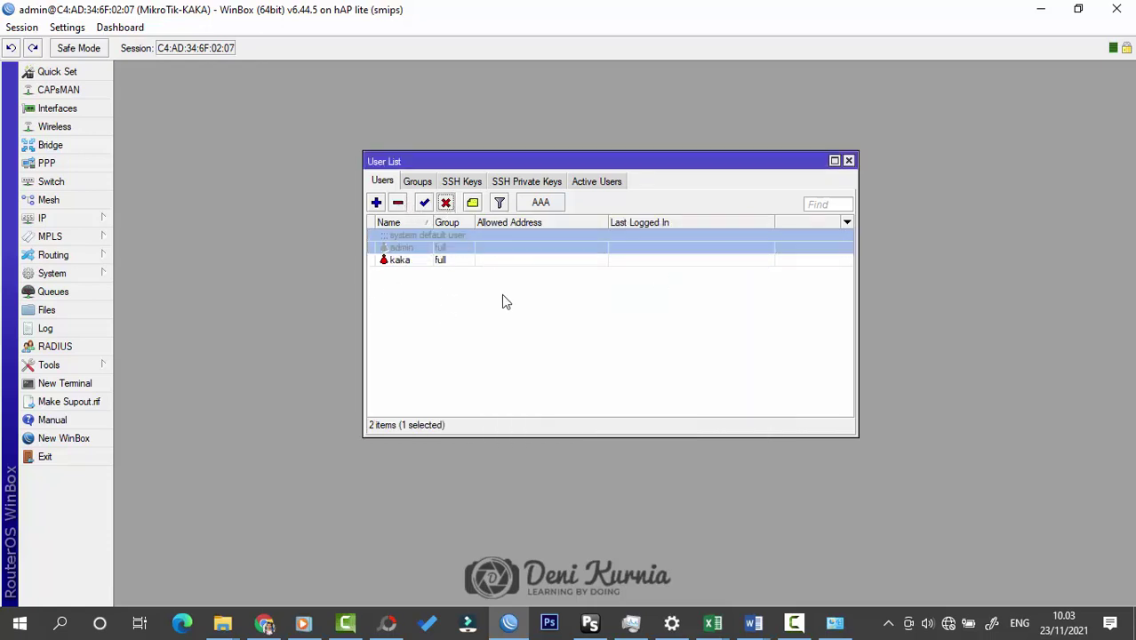
Step: Disconnect and reconnect to MikroTik-KAKA as user kaka with its password
{"action": "left_click", "coordinate": [22, 28]}
{"action": "left_click", "coordinate": [55, 173]}
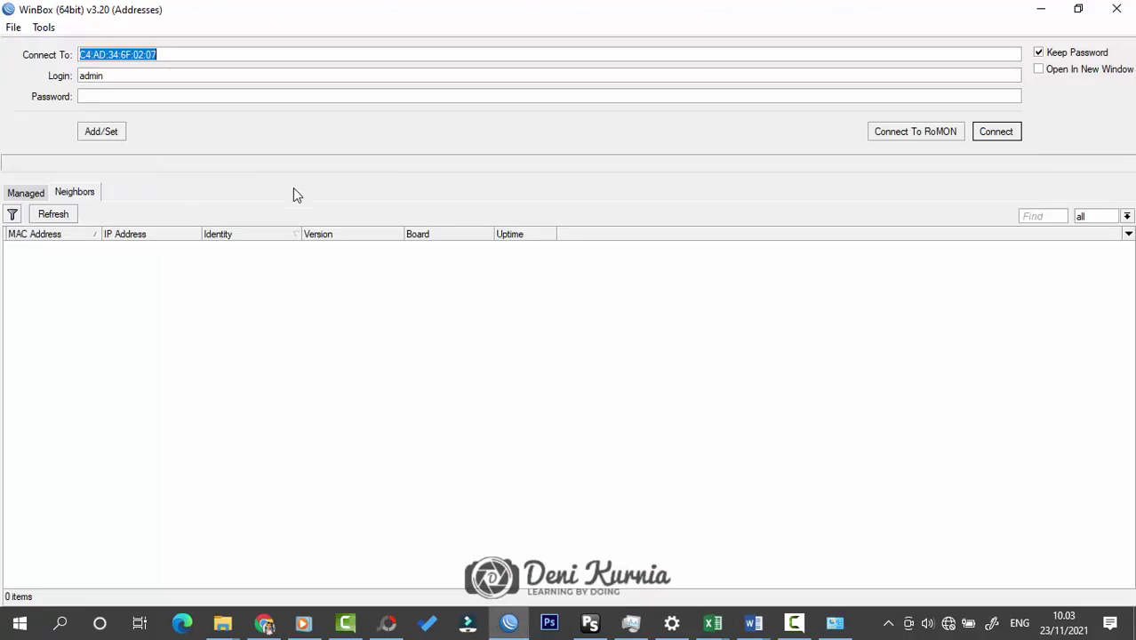
{"action": "left_click", "coordinate": [68, 221]}
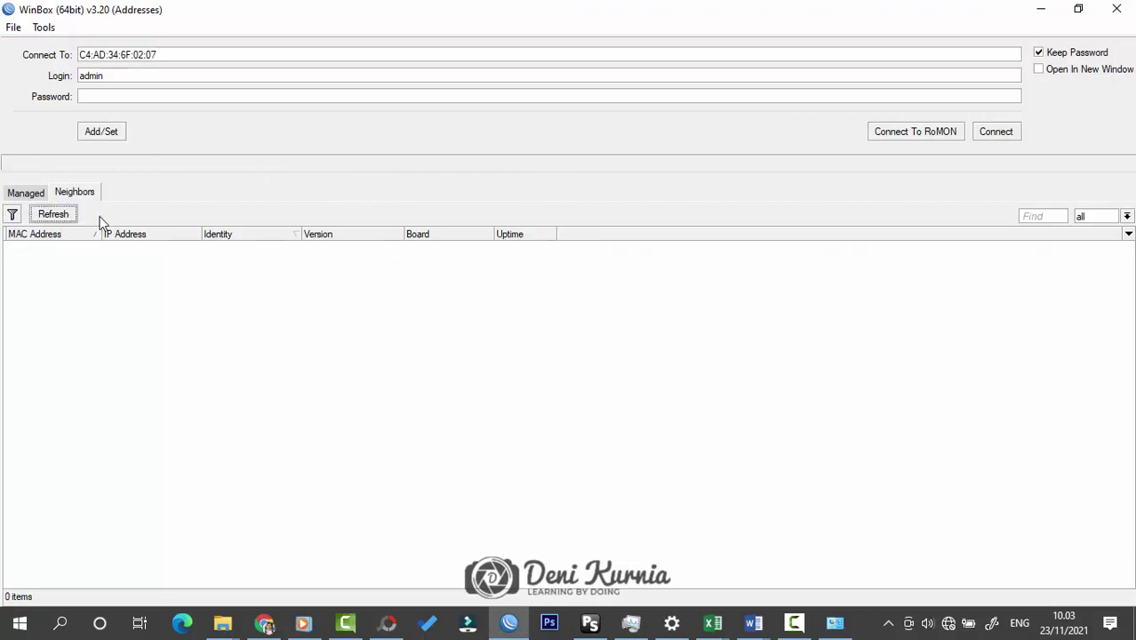
{"action": "left_click", "coordinate": [69, 250]}
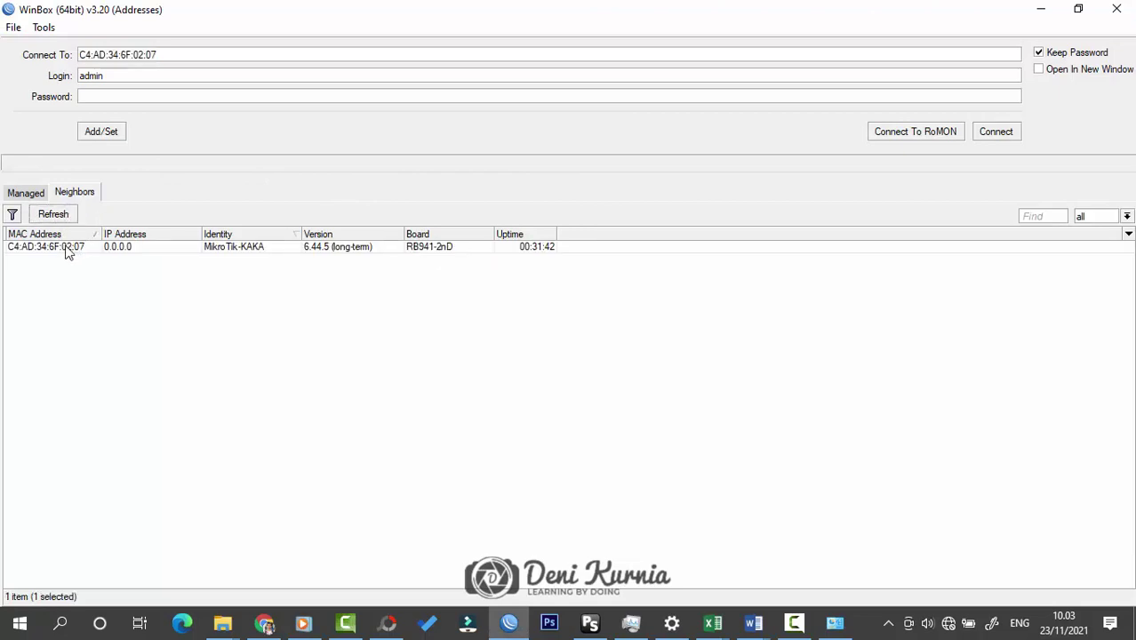
{"action": "type", "text": "kaka"}
{"action": "left_click", "coordinate": [119, 94]}
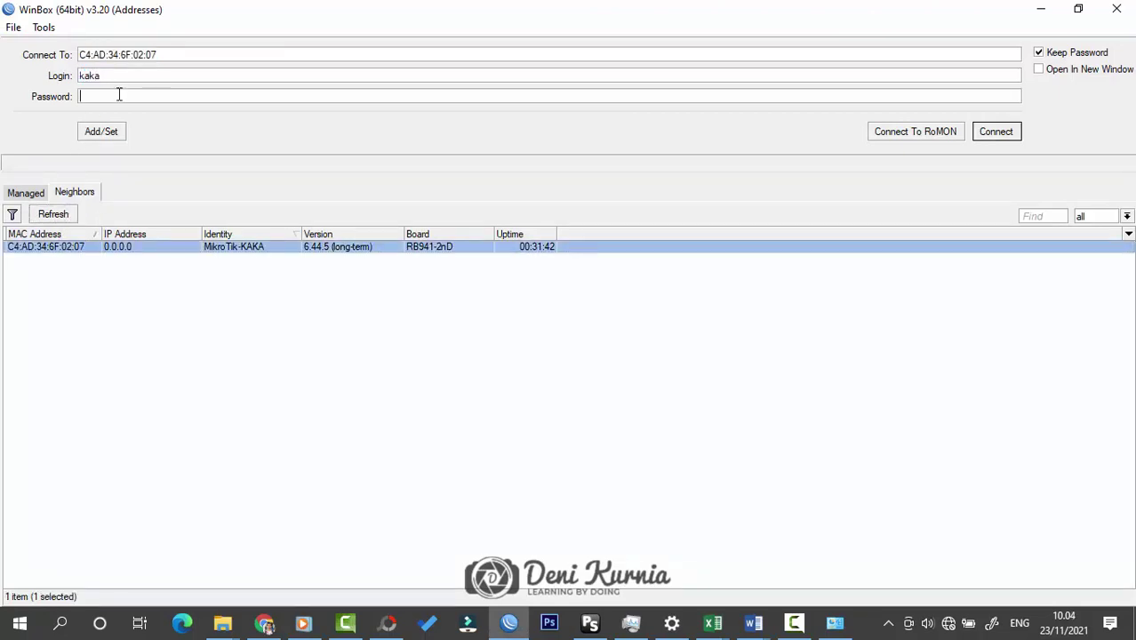
{"action": "type", "text": "*****"}
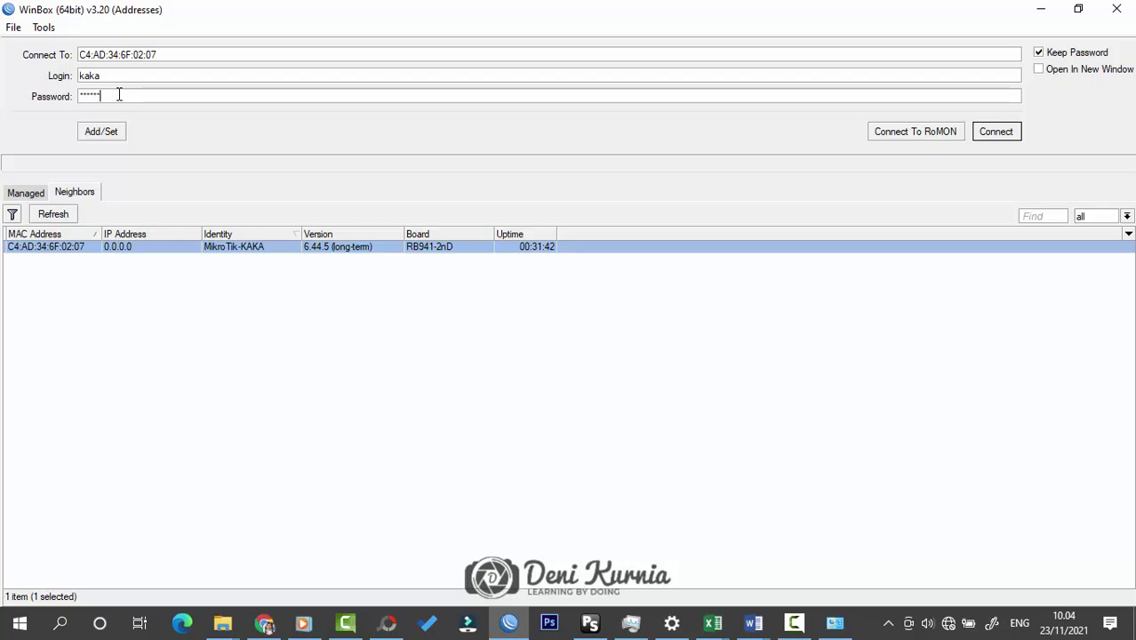
{"action": "type", "text": "*"}
{"action": "key", "text": "Return"}
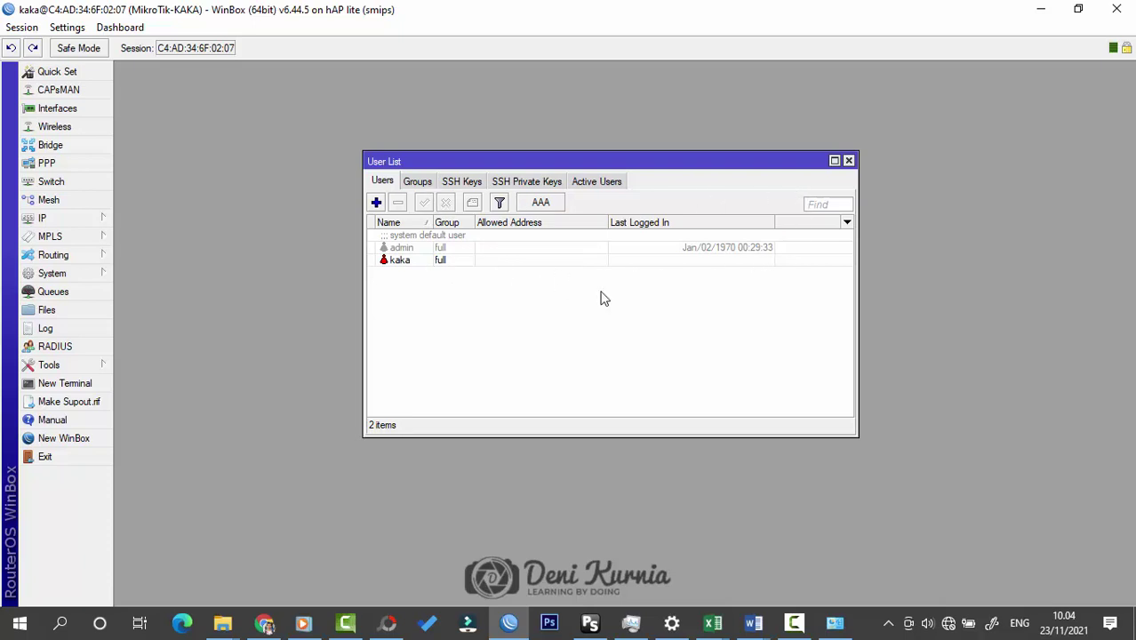
Step: Check the Groups and Users tabs showing kaka and admin in full, then close the list
{"action": "left_click", "coordinate": [425, 185]}
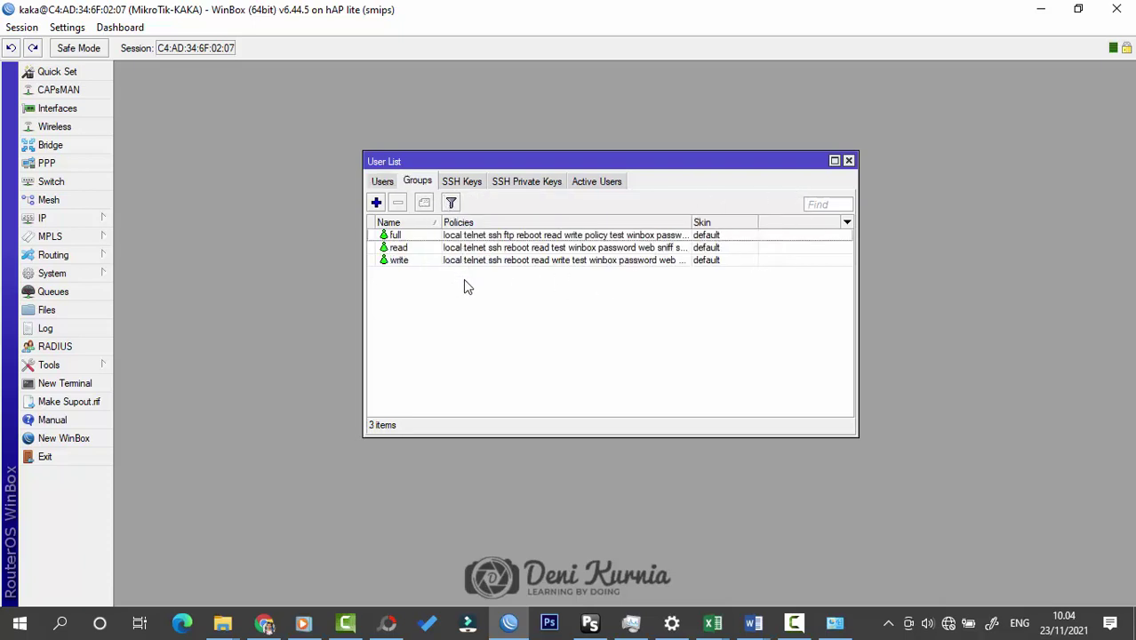
{"action": "left_click", "coordinate": [392, 185]}
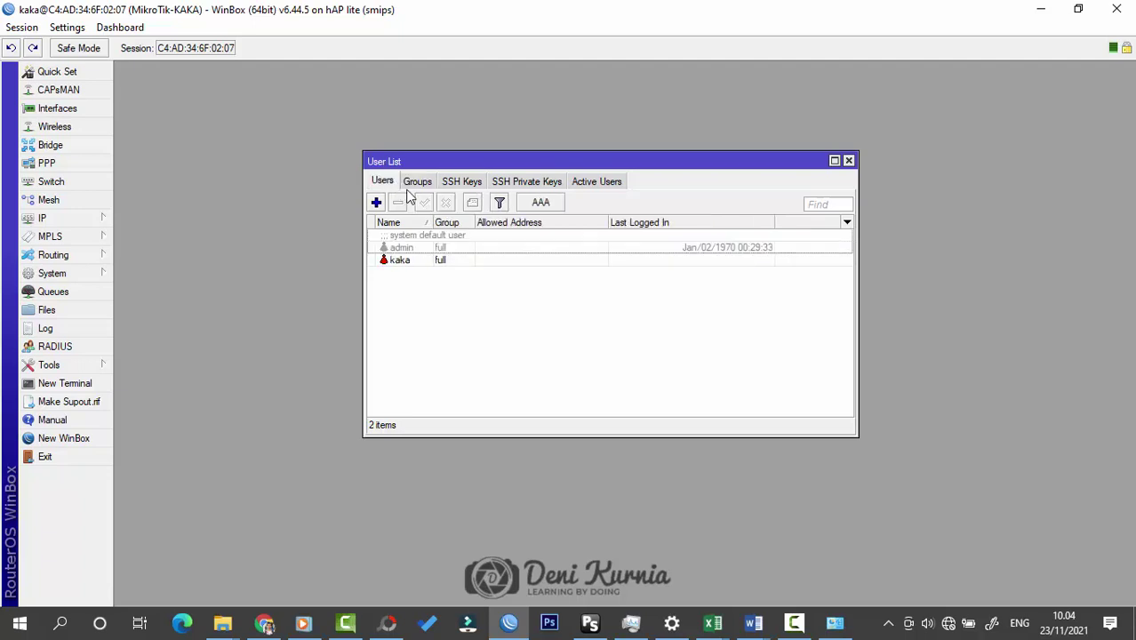
{"action": "left_click", "coordinate": [414, 184]}
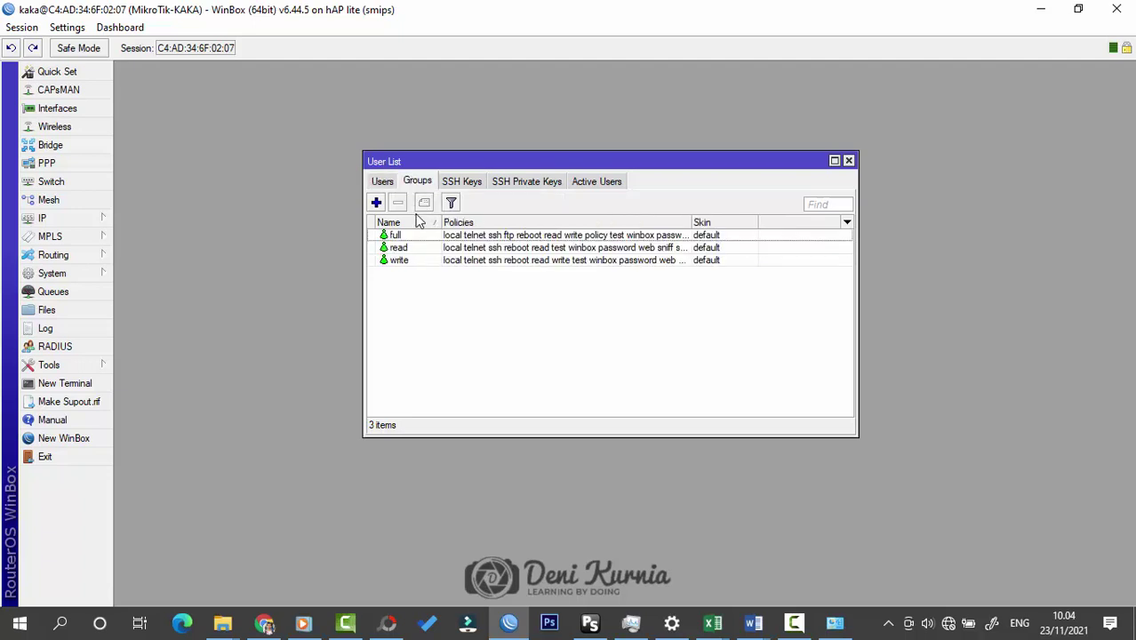
{"action": "left_click", "coordinate": [394, 184]}
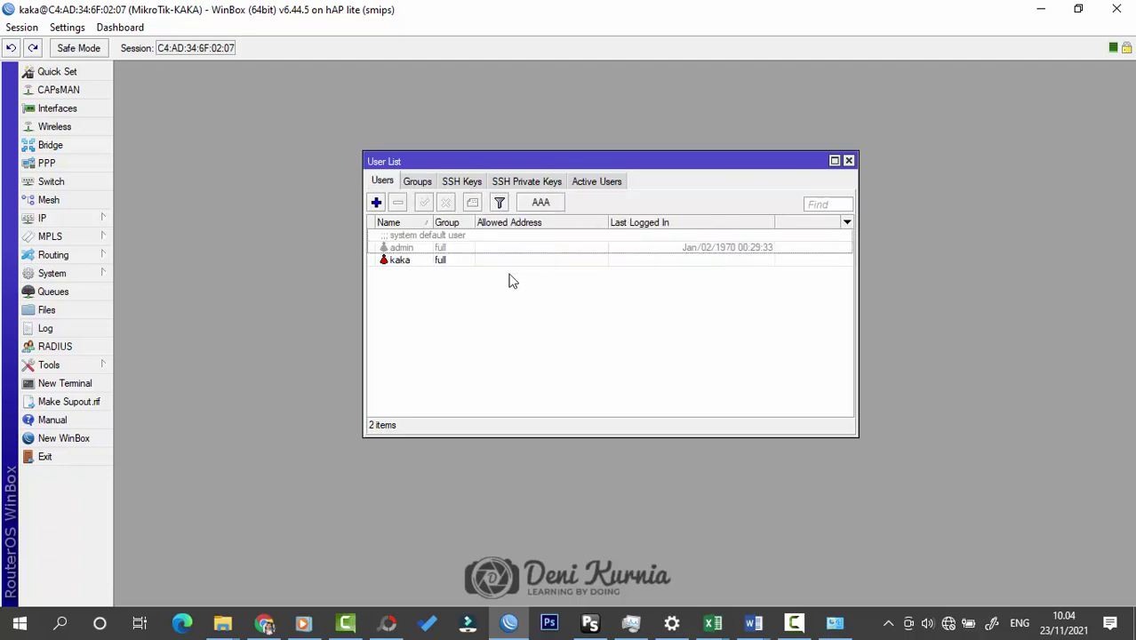
{"action": "left_click", "coordinate": [848, 162]}
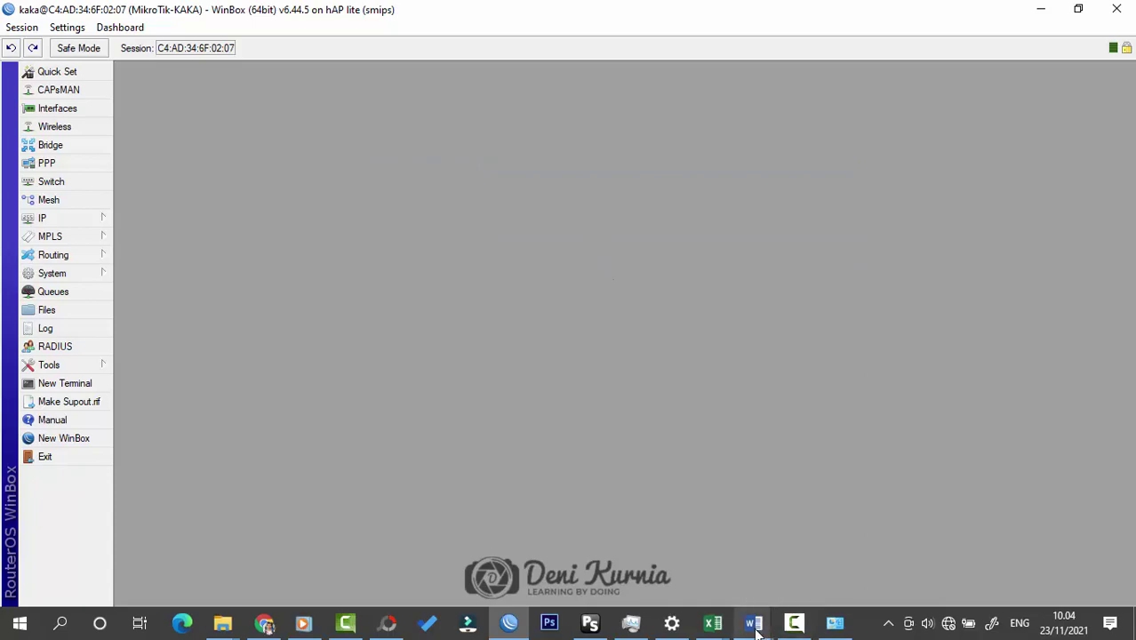
Step: Bring the LEMBAR HASIL PEKERJAAN topology document to the front
{"action": "mouse_move", "coordinate": [754, 622]}
{"action": "left_click", "coordinate": [816, 582]}
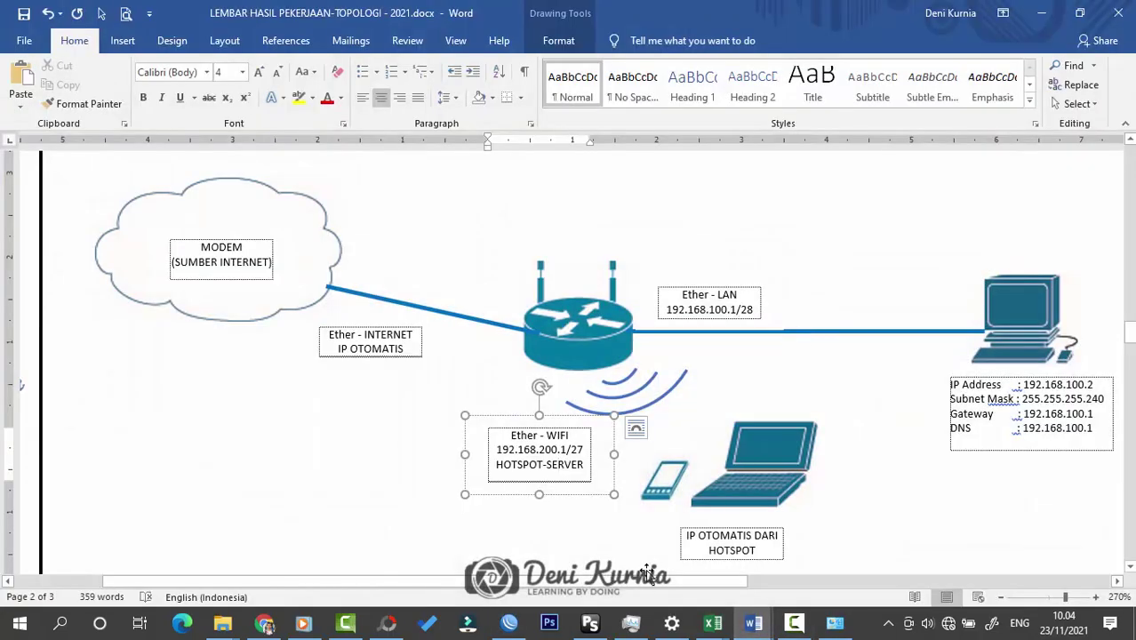
{"action": "left_click_drag", "start_coordinate": [646, 582], "coordinate": [682, 586]}
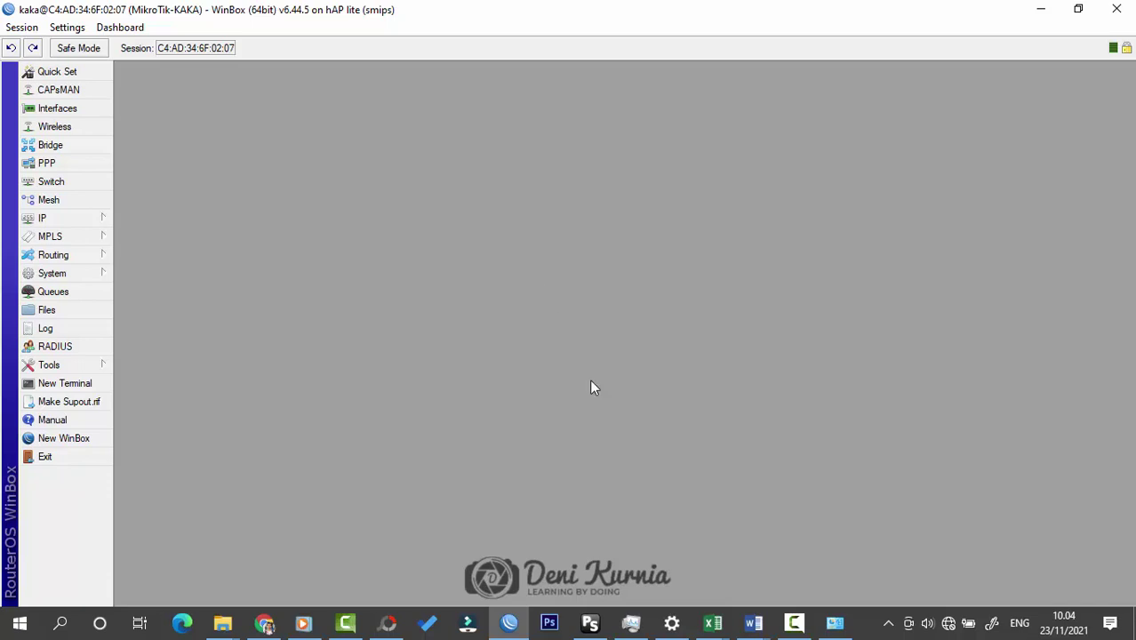
Step: Open IP > DHCP Client, then return to the diagram showing Ether-INTERNET as IP OTOMATIS
{"action": "left_click", "coordinate": [98, 221]}
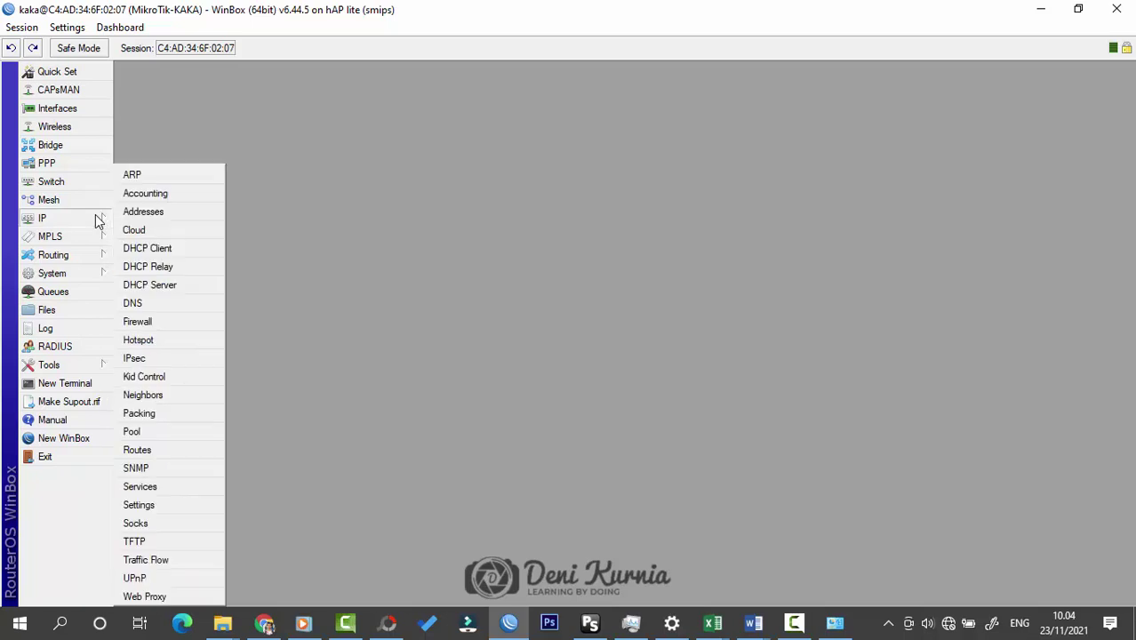
{"action": "left_click", "coordinate": [178, 248]}
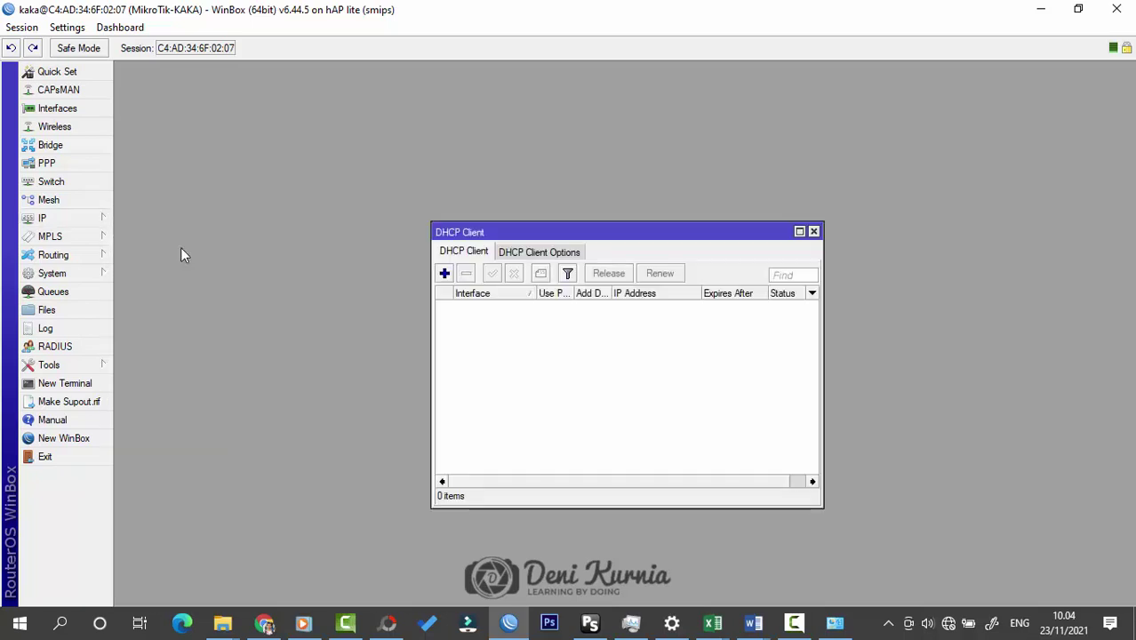
{"action": "left_click", "coordinate": [766, 621]}
{"action": "left_click", "coordinate": [843, 555]}
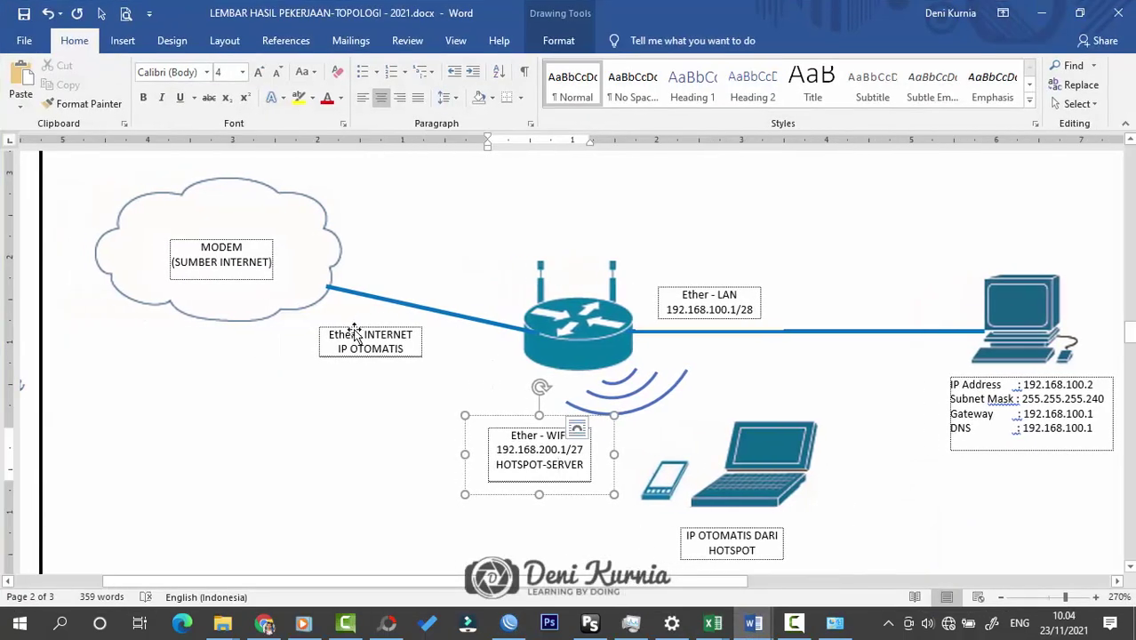
{"action": "left_click_drag", "start_coordinate": [424, 585], "coordinate": [455, 586]}
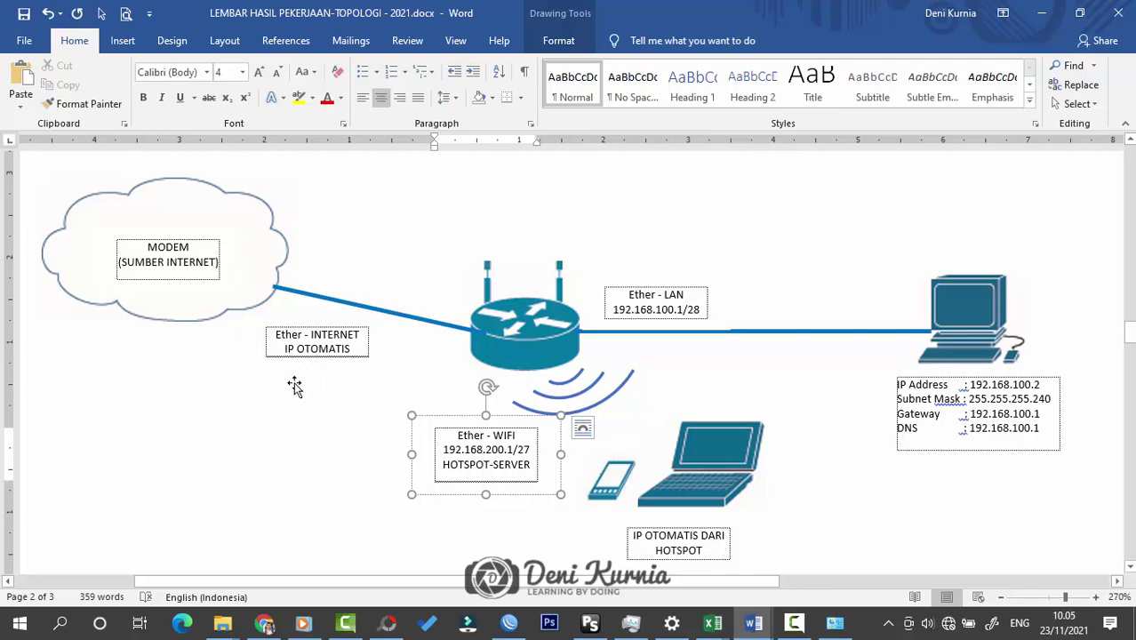
Step: Add a DHCP client on ether3-INTERNET, which binds 192.168.1.109/24
{"action": "left_click", "coordinate": [1048, 16]}
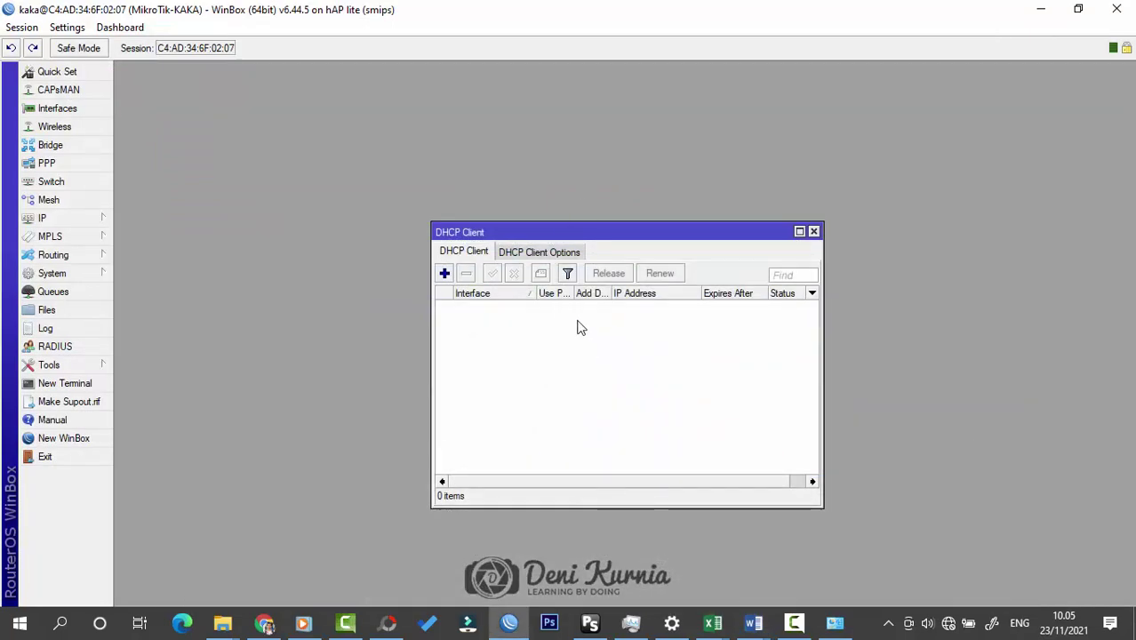
{"action": "left_click", "coordinate": [445, 273]}
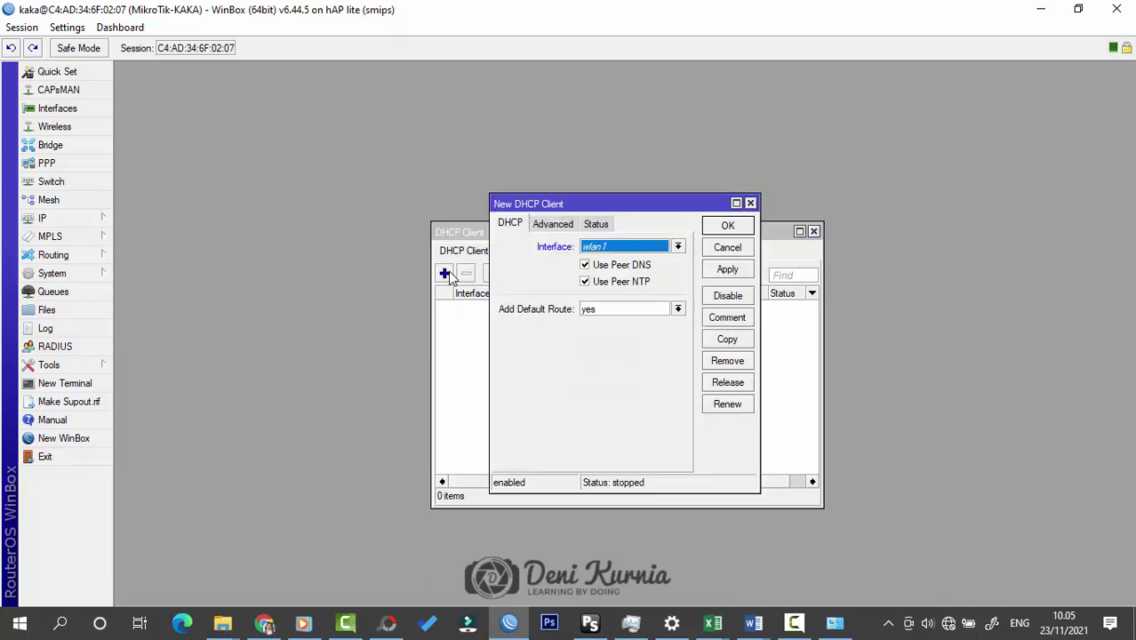
{"action": "left_click", "coordinate": [654, 247]}
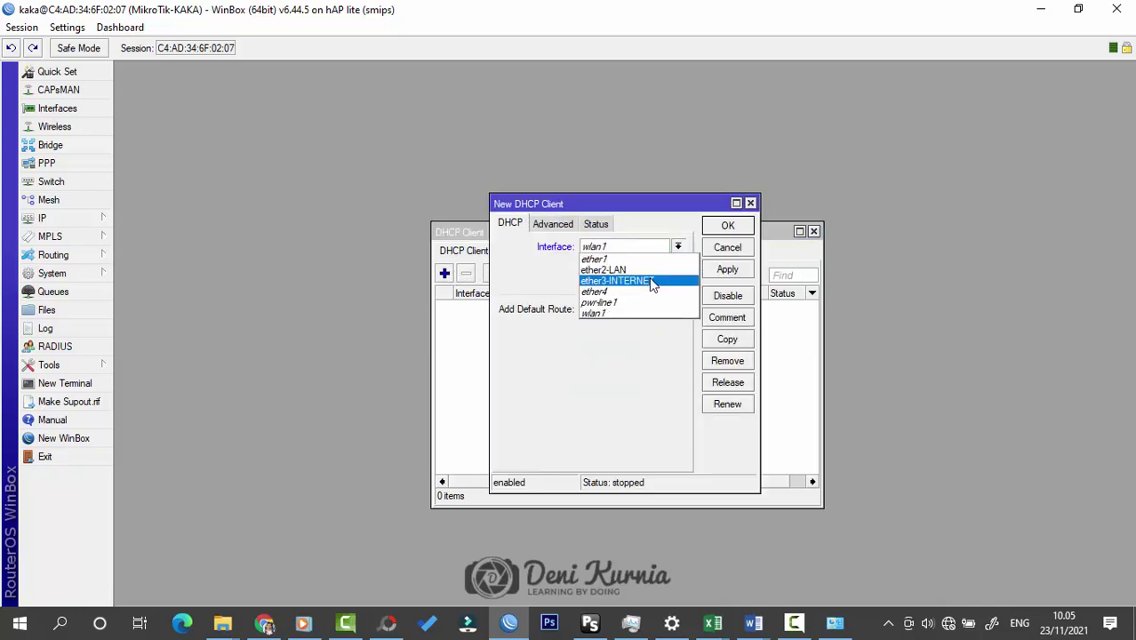
{"action": "left_click", "coordinate": [651, 281]}
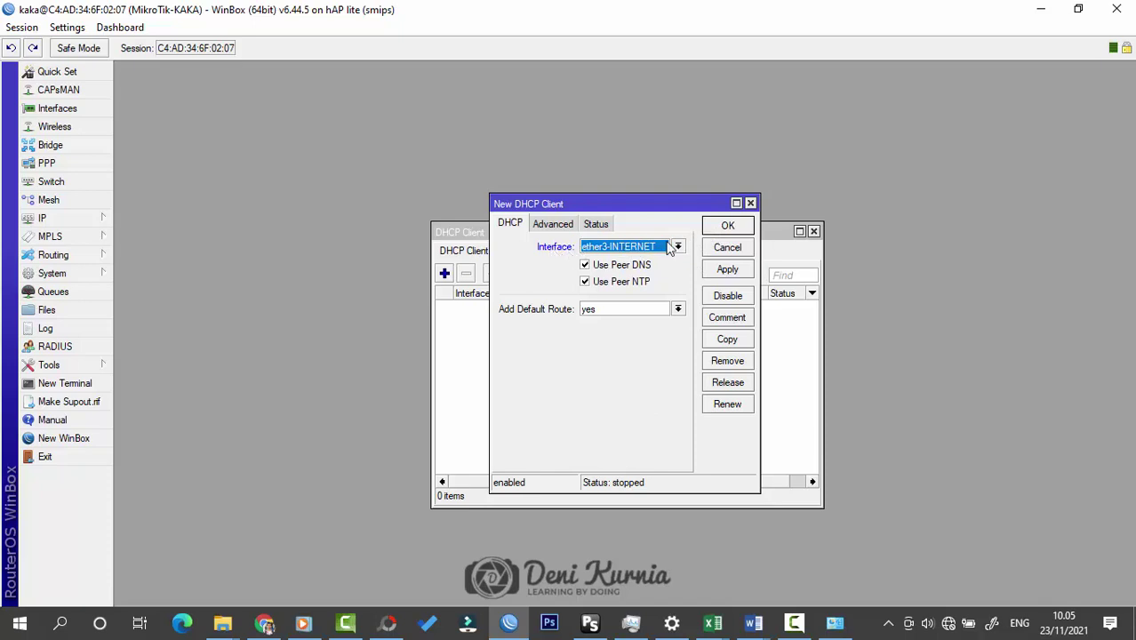
{"action": "left_click", "coordinate": [727, 226]}
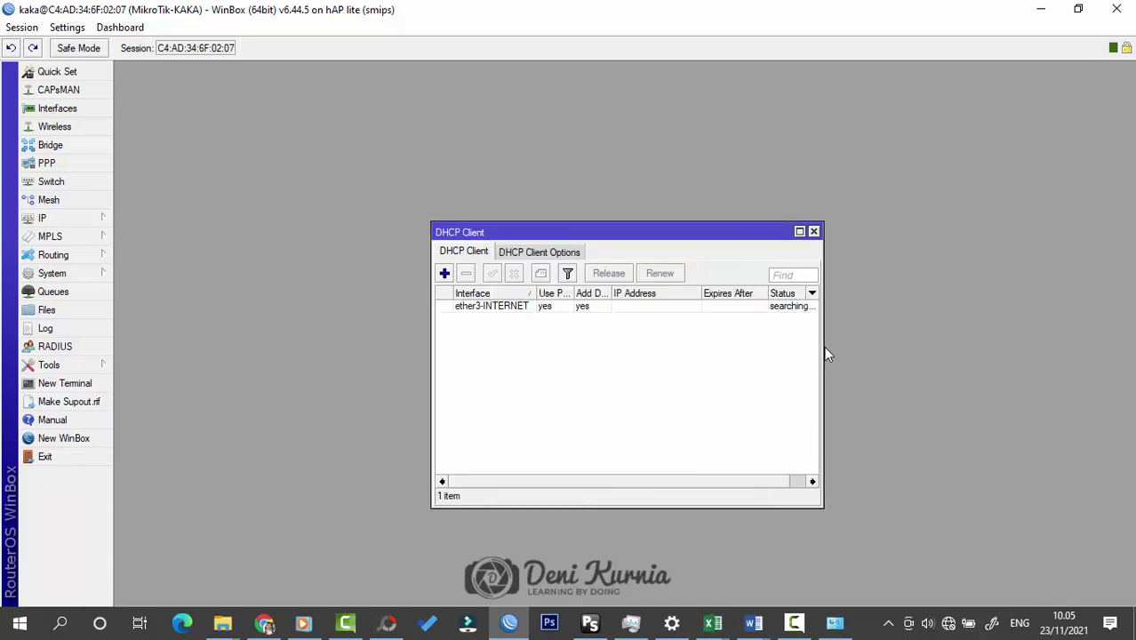
{"action": "left_click_drag", "start_coordinate": [827, 355], "coordinate": [858, 332]}
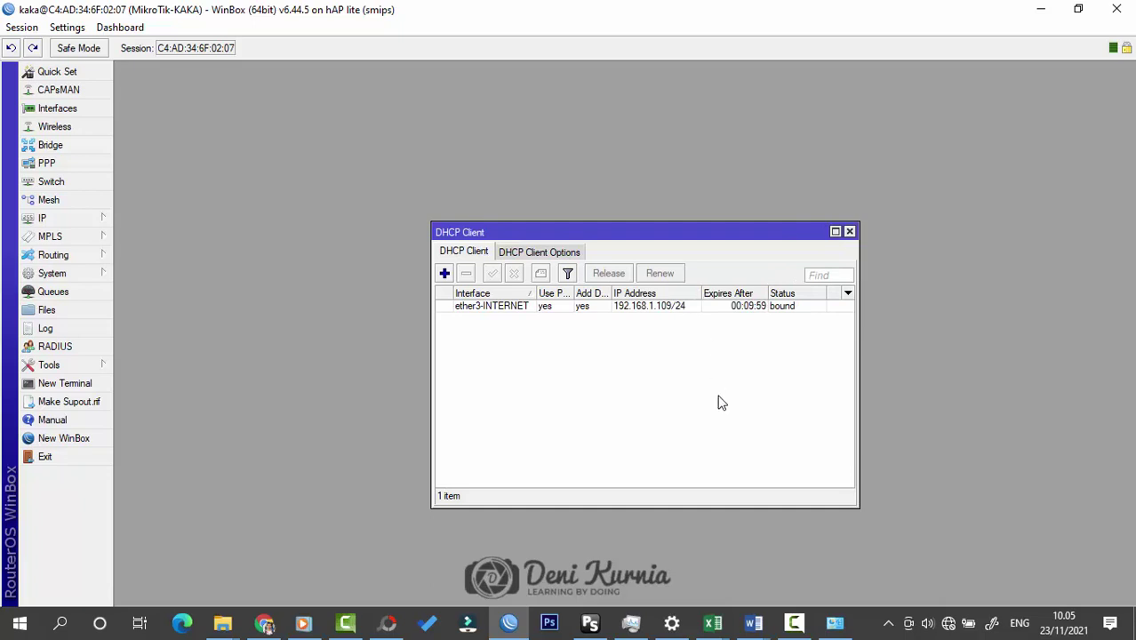
{"action": "left_click", "coordinate": [850, 232]}
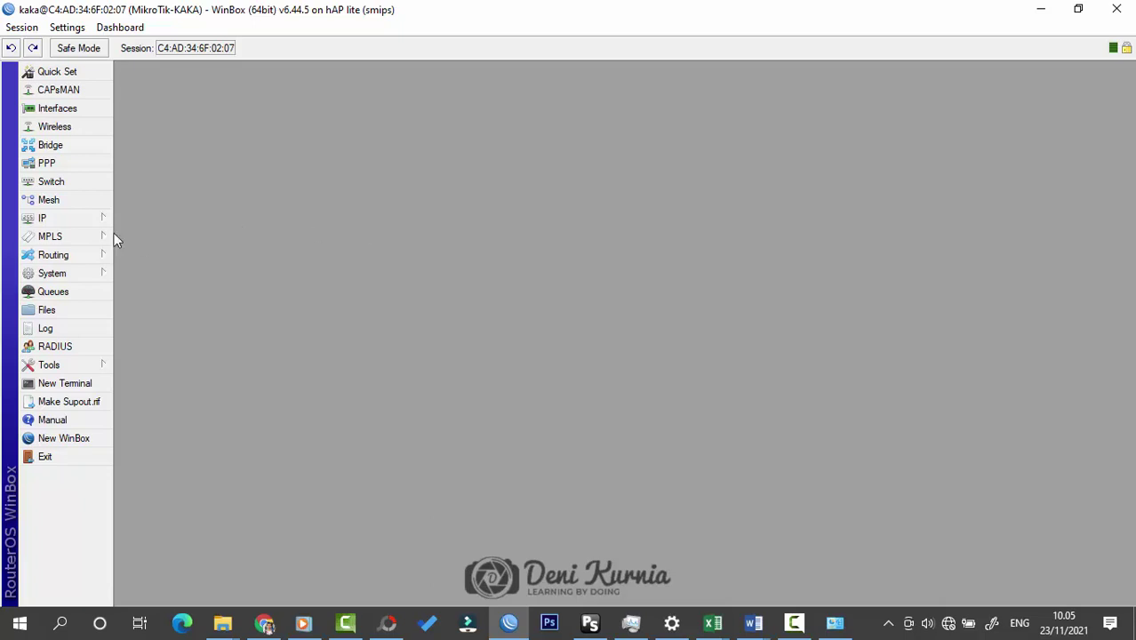
Step: Open the IP Addresses list showing 192.168.1.109/24, then switch to Word
{"action": "left_click", "coordinate": [62, 218]}
{"action": "left_click", "coordinate": [146, 210]}
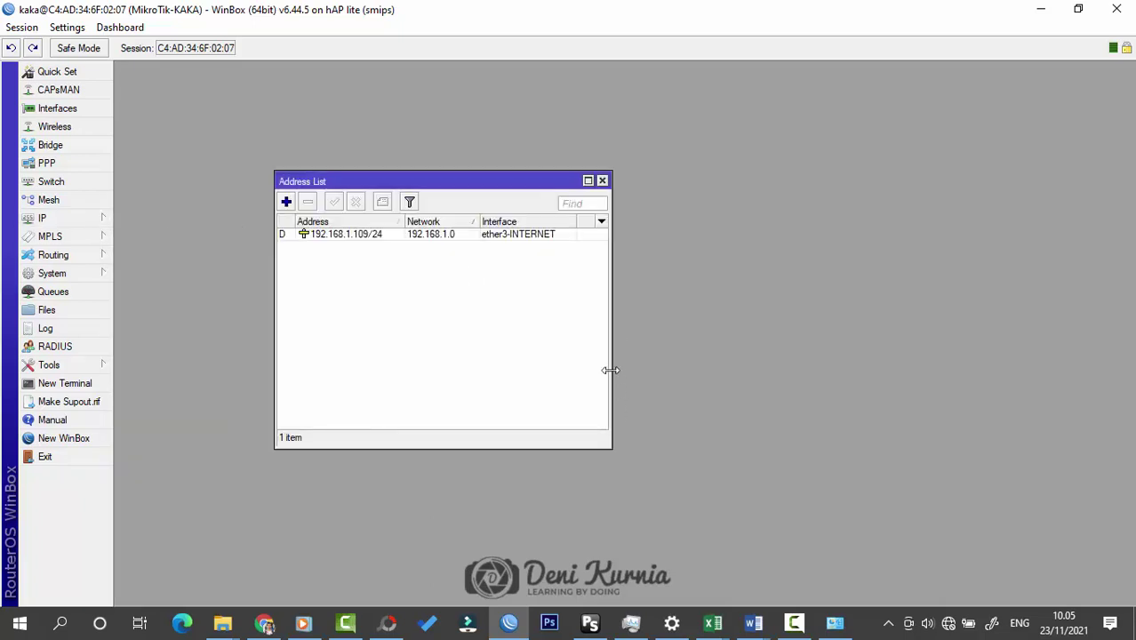
{"action": "left_click_drag", "start_coordinate": [610, 368], "coordinate": [604, 366]}
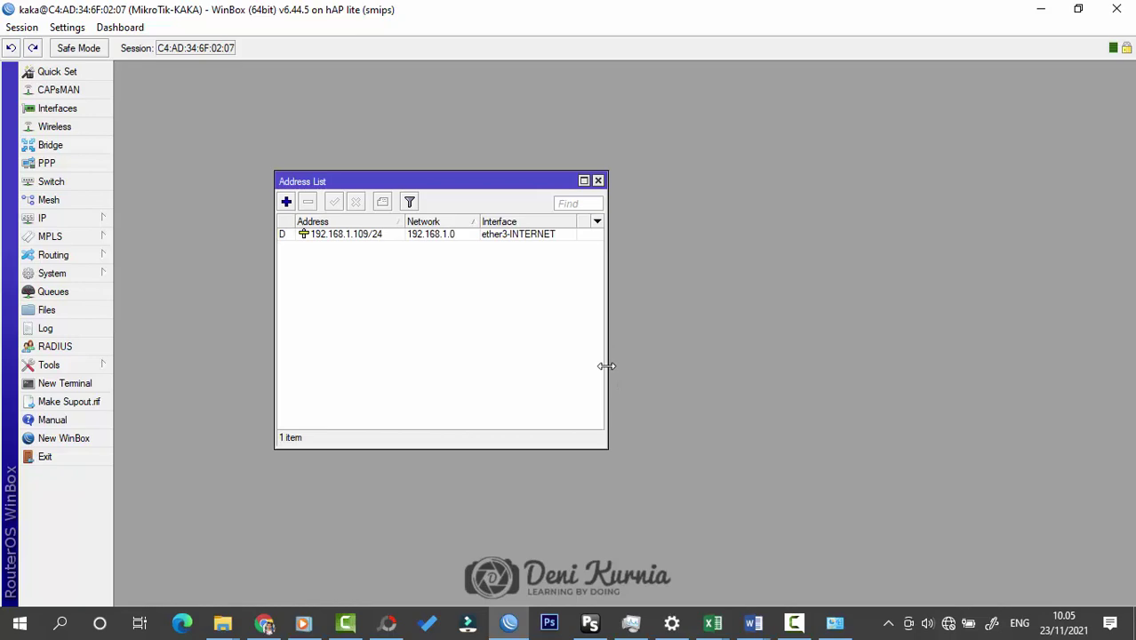
{"action": "left_click", "coordinate": [754, 623]}
{"action": "left_click", "coordinate": [796, 583]}
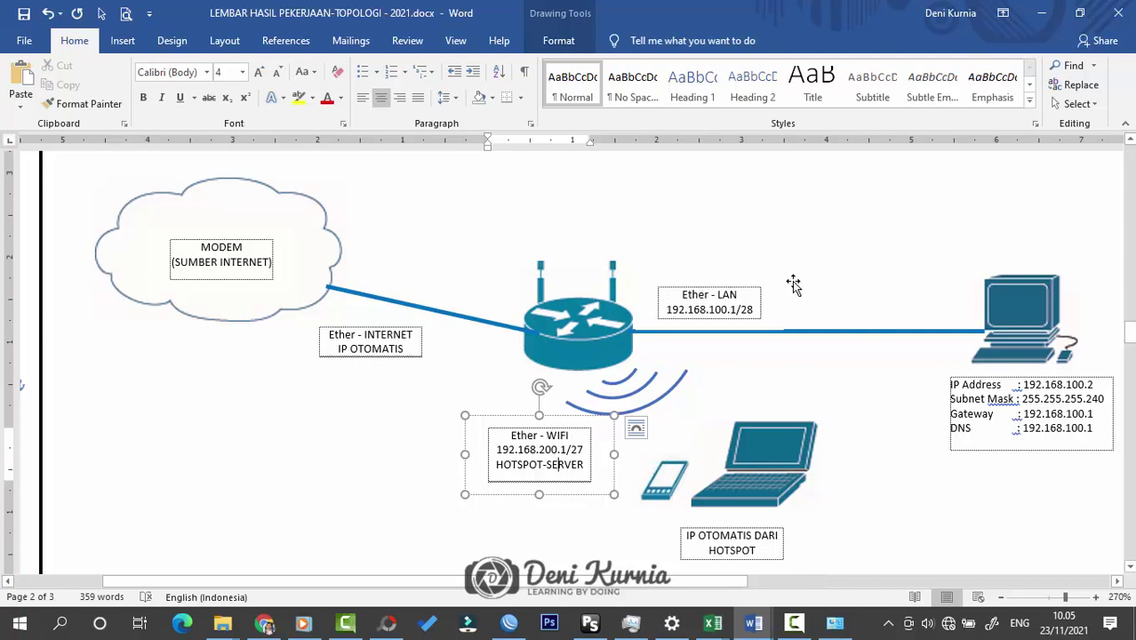
{"action": "left_click_drag", "start_coordinate": [703, 582], "coordinate": [771, 582]}
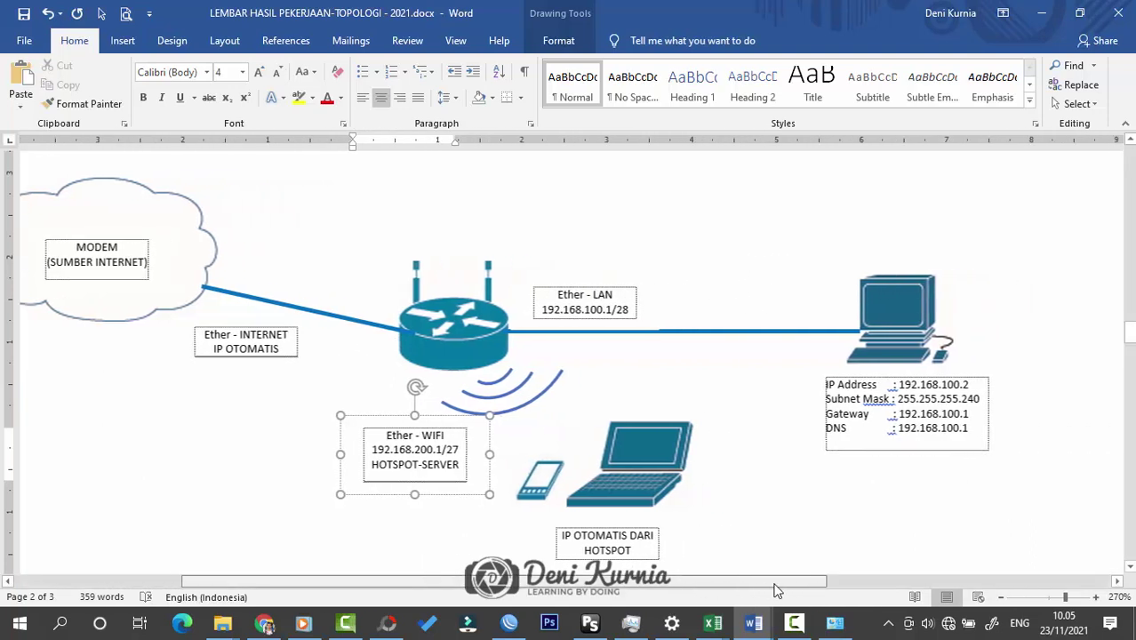
{"action": "left_click", "coordinate": [810, 543]}
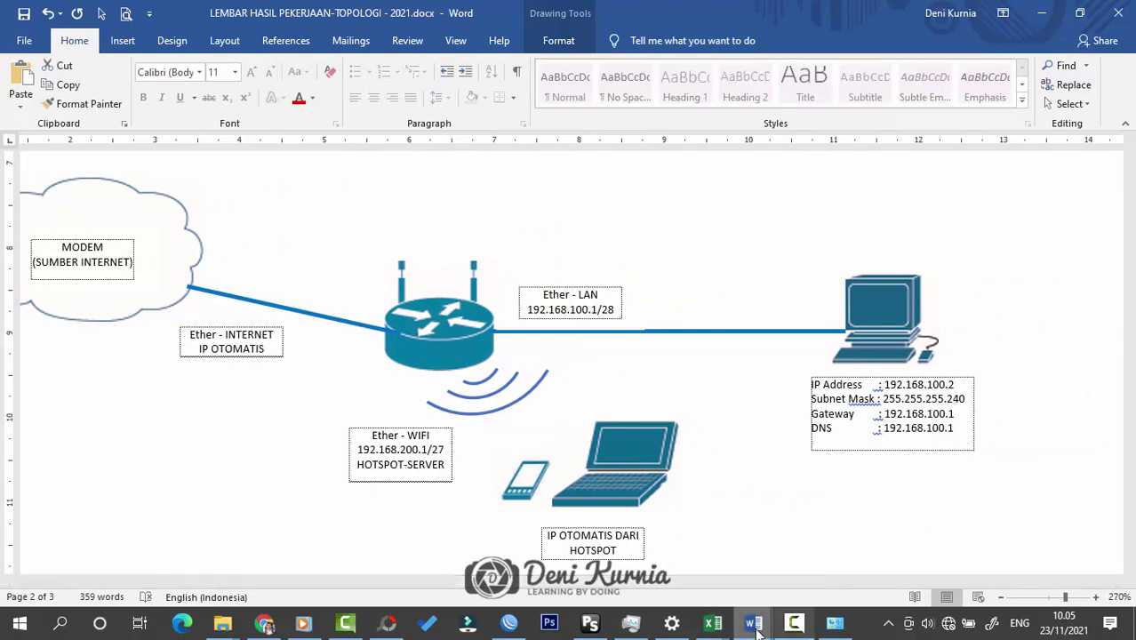
{"action": "left_click", "coordinate": [509, 623]}
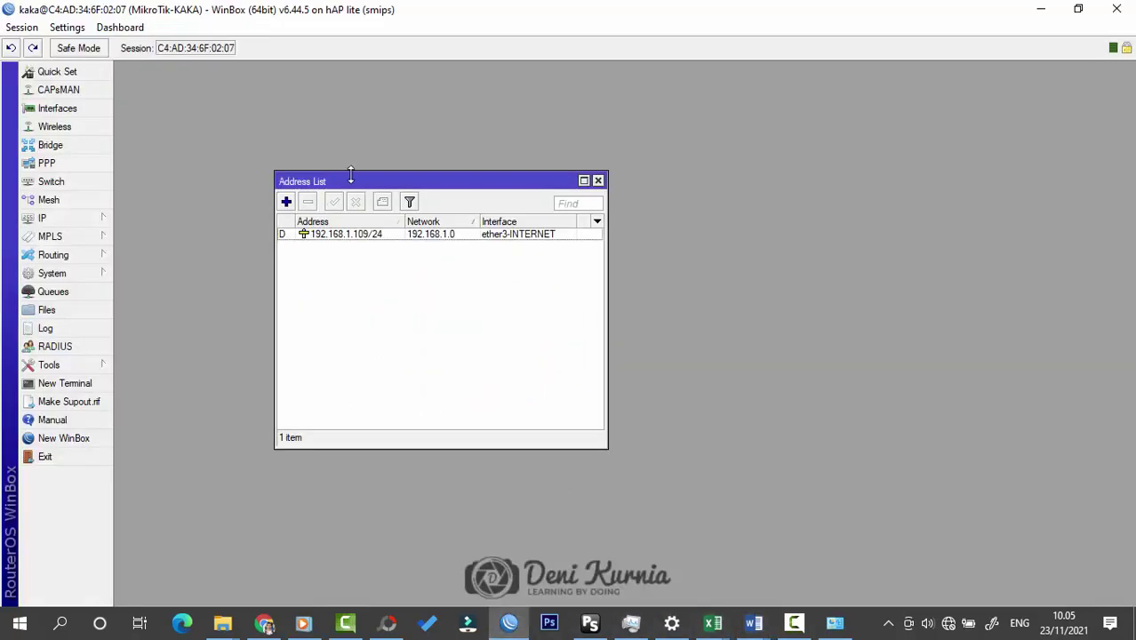
Step: Add IP address 192.168.100.1/28 on interface ether2-LAN
{"action": "left_click_drag", "start_coordinate": [384, 181], "coordinate": [511, 180]}
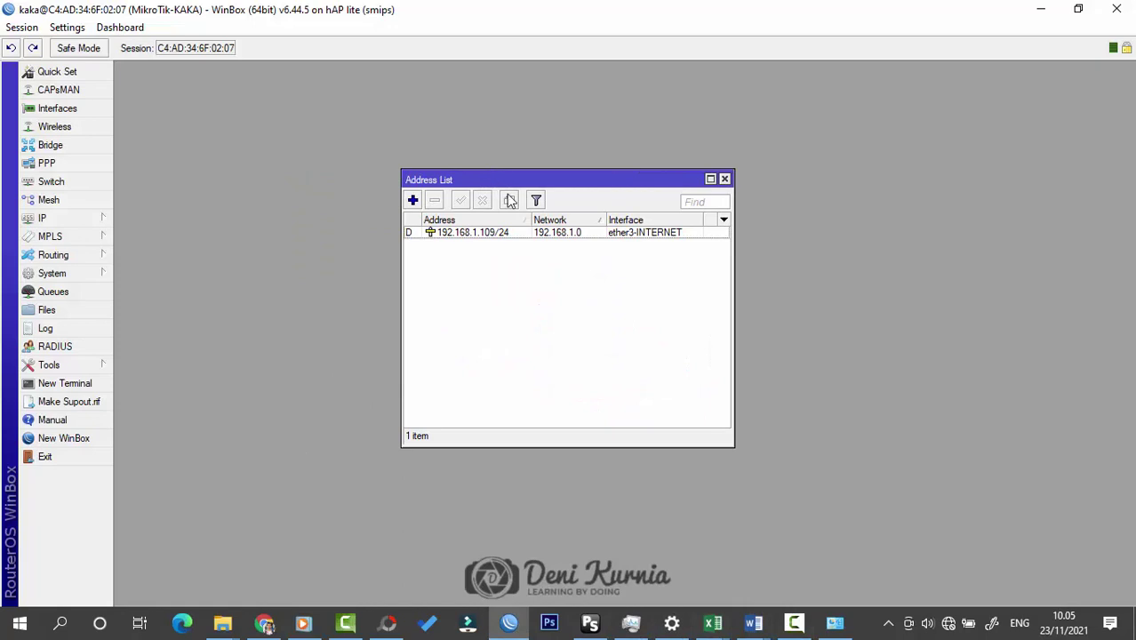
{"action": "left_click", "coordinate": [412, 200]}
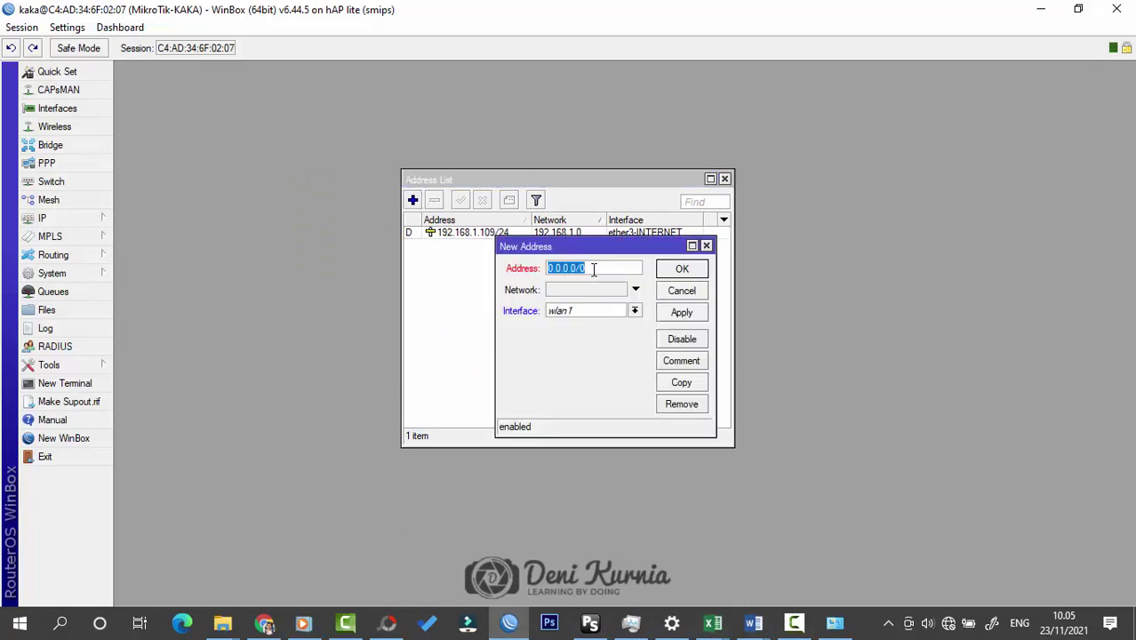
{"action": "type", "text": "192.168.100.1/2"}
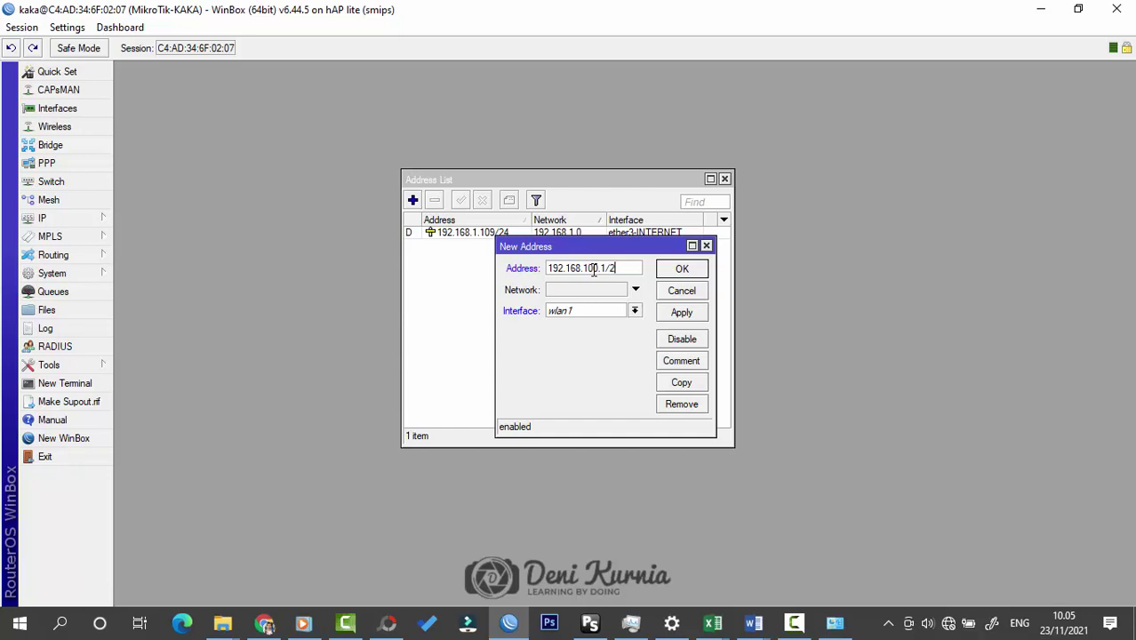
{"action": "type", "text": "8"}
{"action": "left_click", "coordinate": [635, 312]}
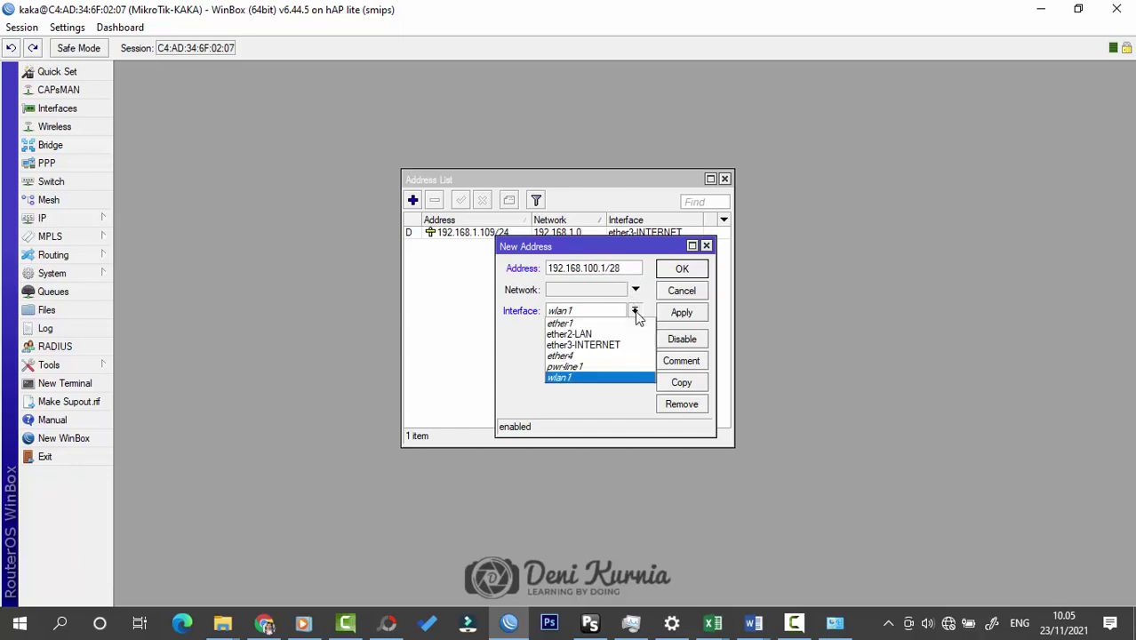
{"action": "key", "text": "Escape"}
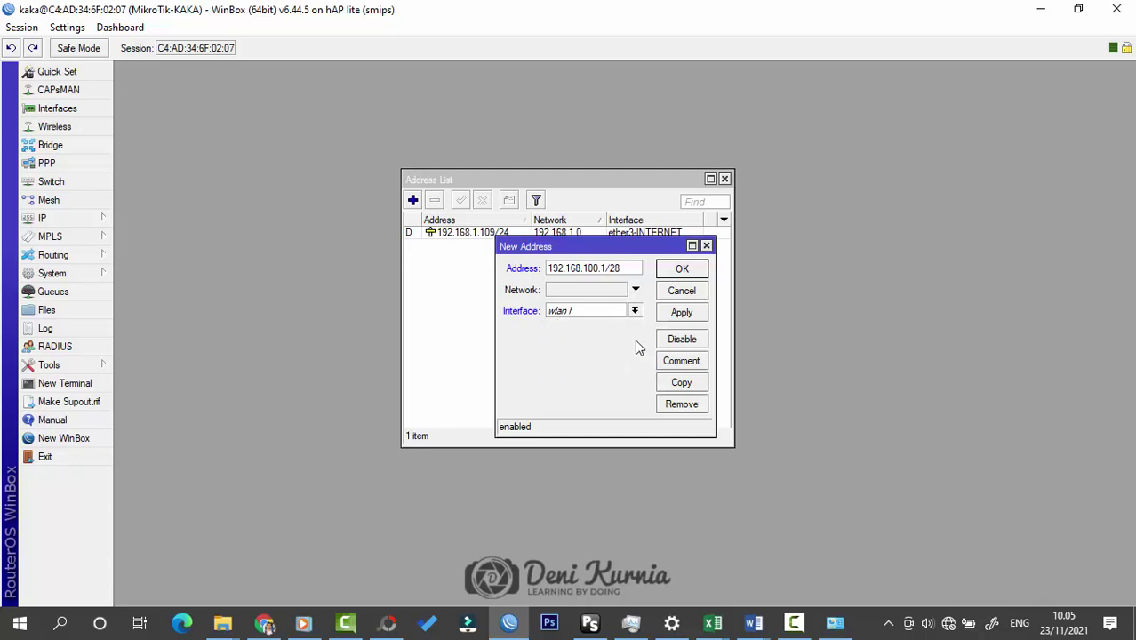
{"action": "left_click", "coordinate": [634, 311]}
{"action": "left_click", "coordinate": [633, 334]}
{"action": "left_click_drag", "start_coordinate": [614, 249], "coordinate": [589, 271]}
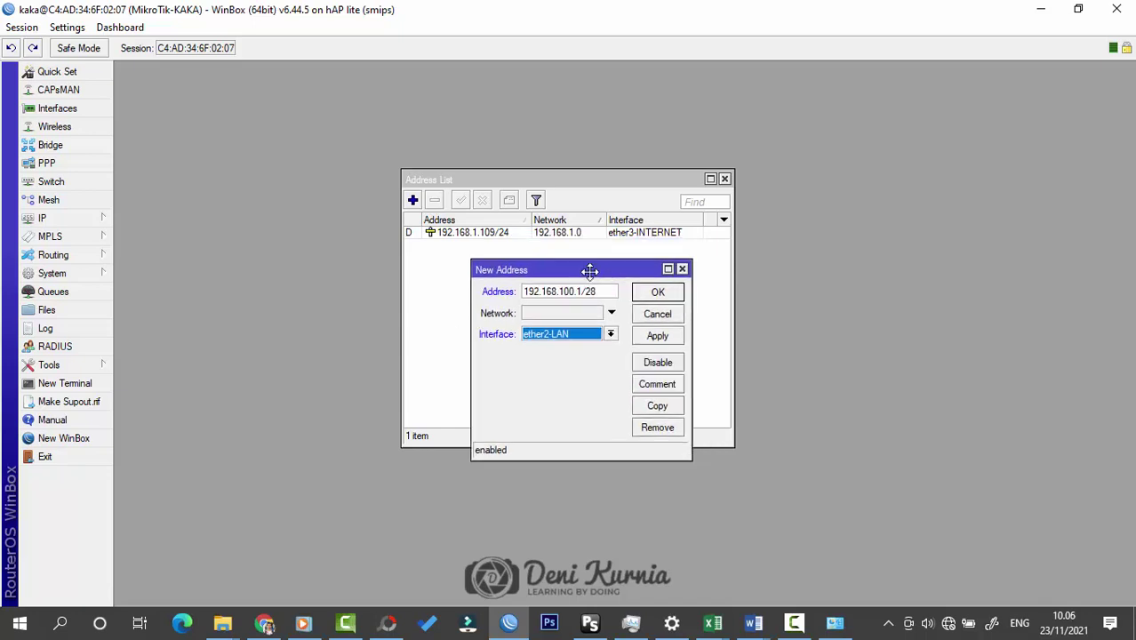
{"action": "left_click", "coordinate": [657, 294]}
{"action": "left_click", "coordinate": [656, 294]}
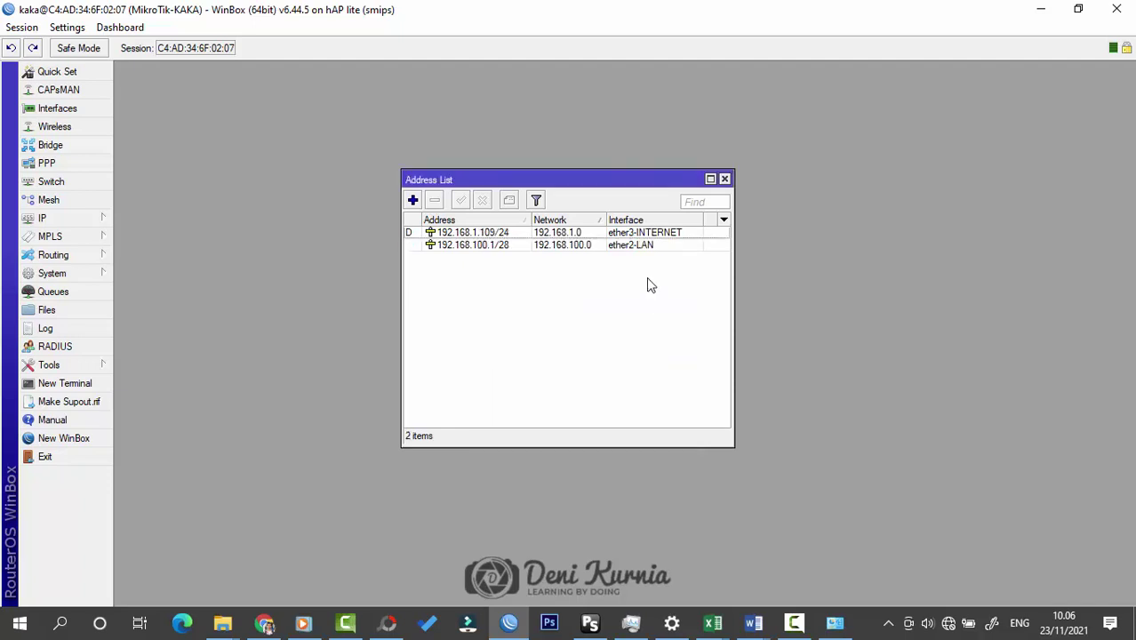
Step: Review the 192.168.100.1/28 and 192.168.1.109/24 entries, then close the Address List
{"action": "left_click", "coordinate": [471, 244]}
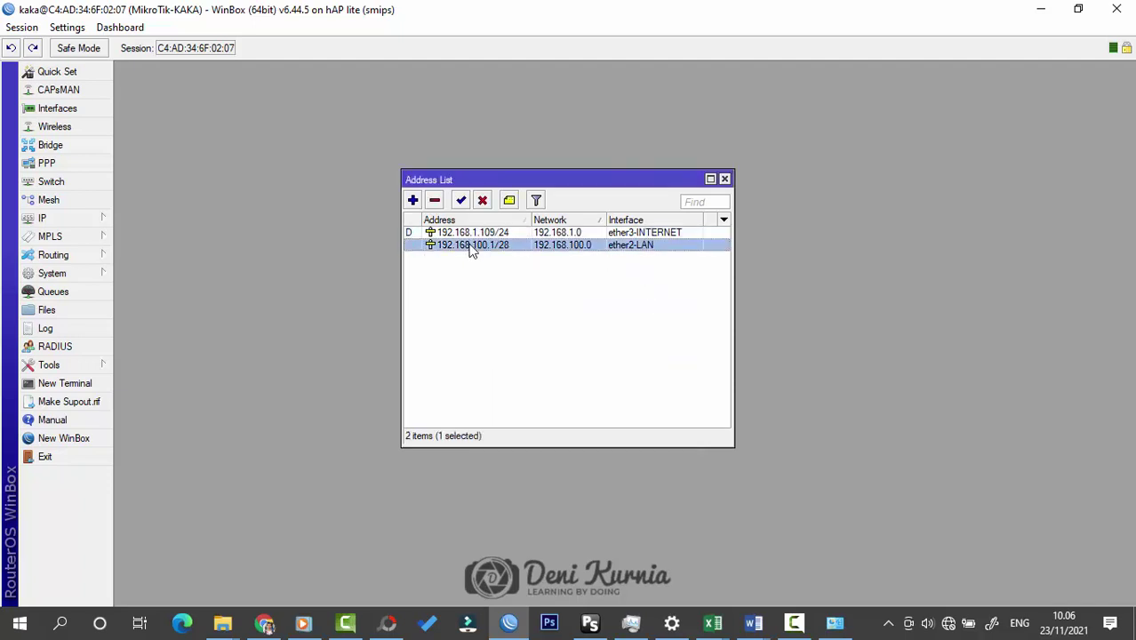
{"action": "left_click", "coordinate": [636, 233]}
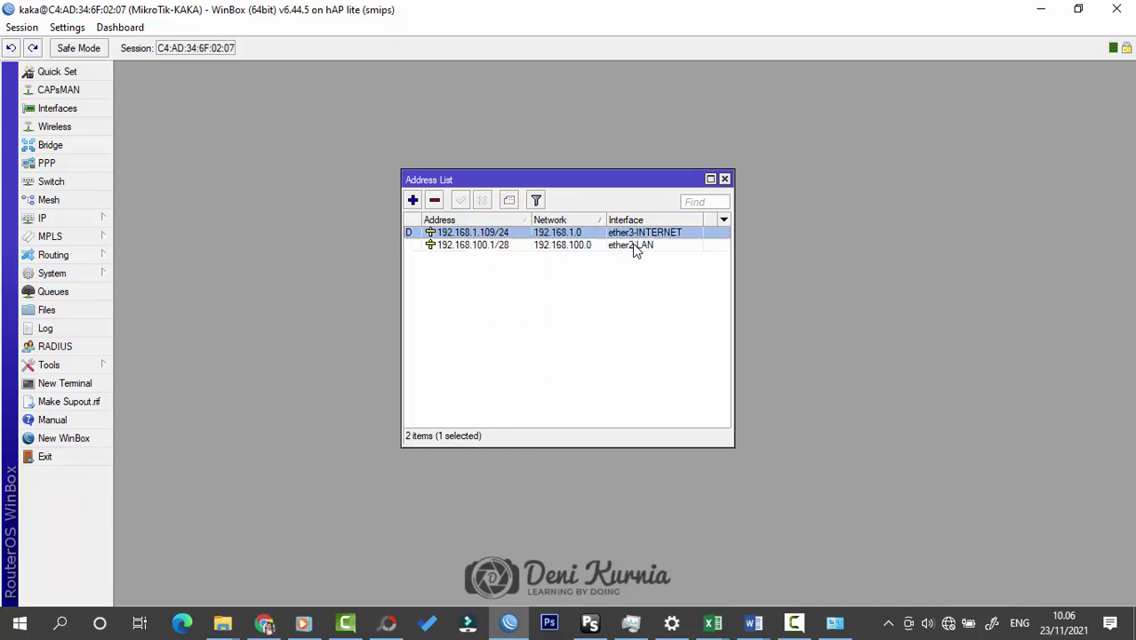
{"action": "left_click", "coordinate": [633, 246]}
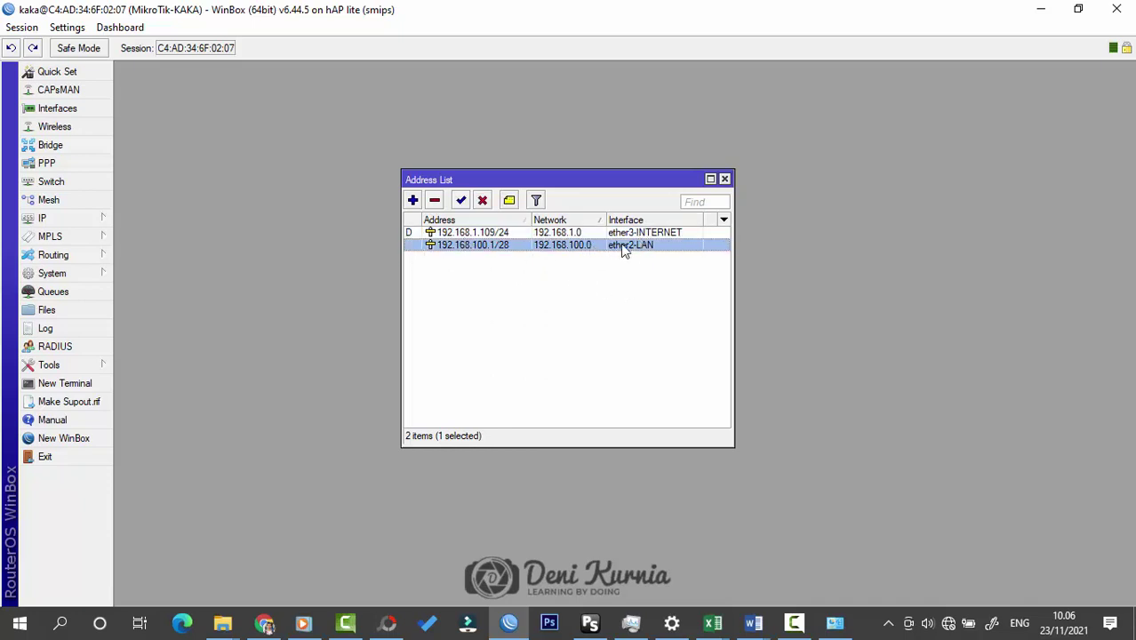
{"action": "left_click", "coordinate": [680, 294]}
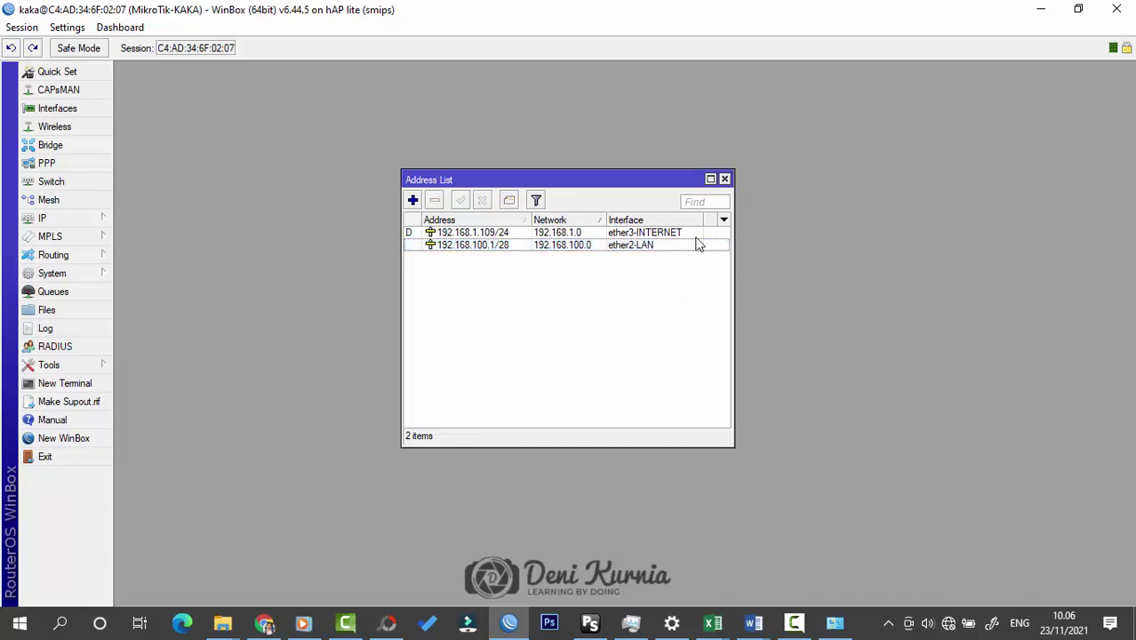
{"action": "left_click", "coordinate": [724, 179]}
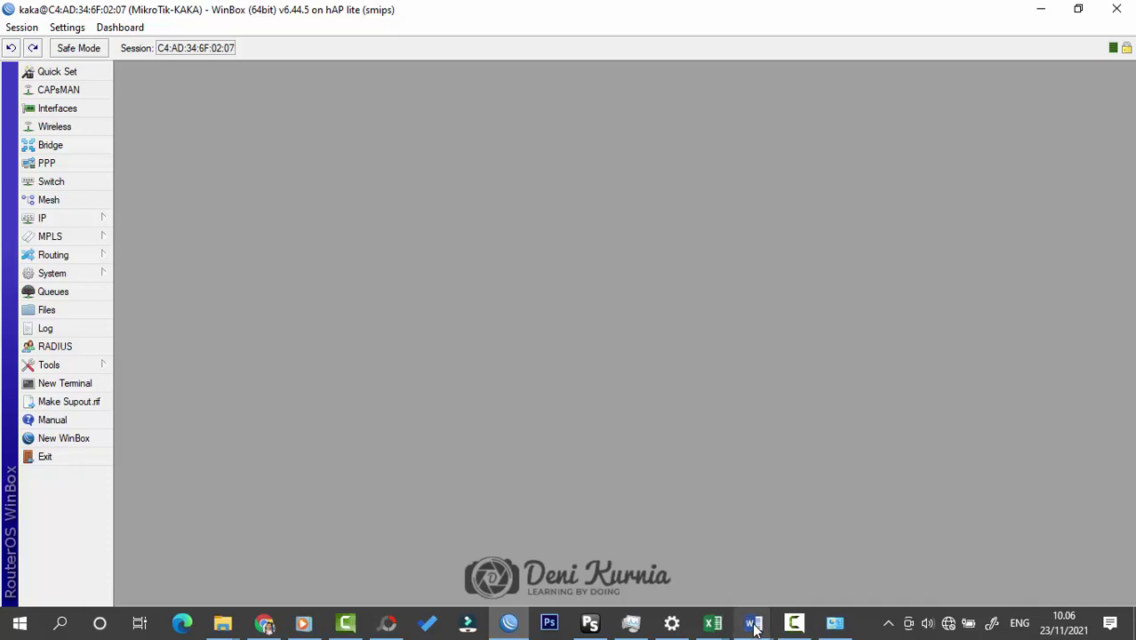
Step: Bring up the topology document with the PC's planned IP settings and check the PC's network status
{"action": "mouse_move", "coordinate": [753, 622]}
{"action": "left_click", "coordinate": [774, 591]}
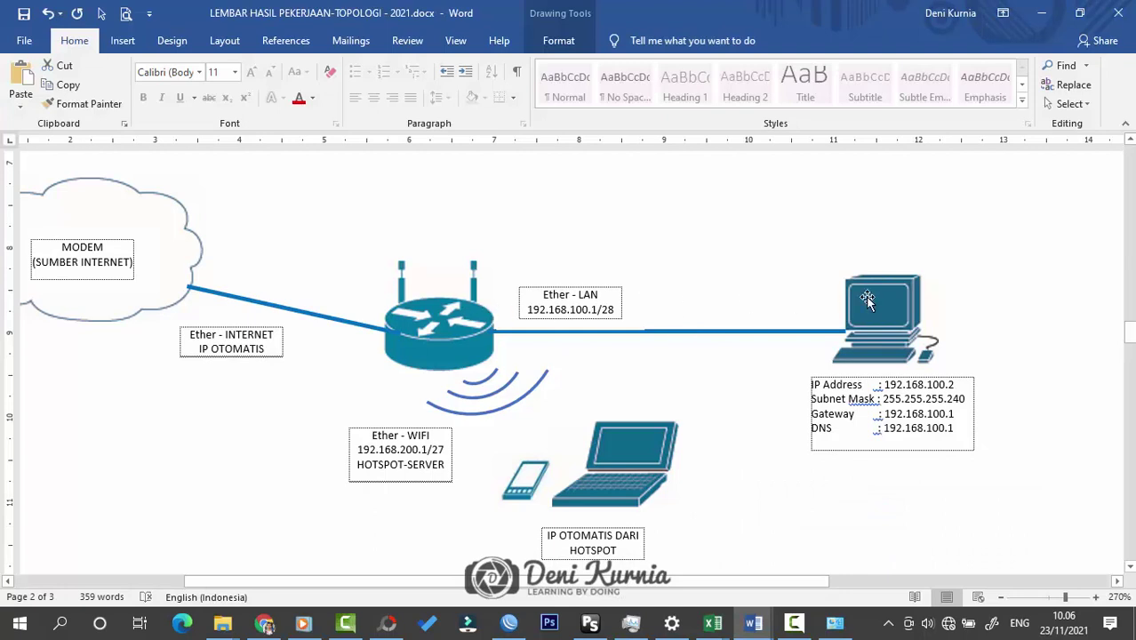
{"action": "left_click", "coordinate": [948, 622]}
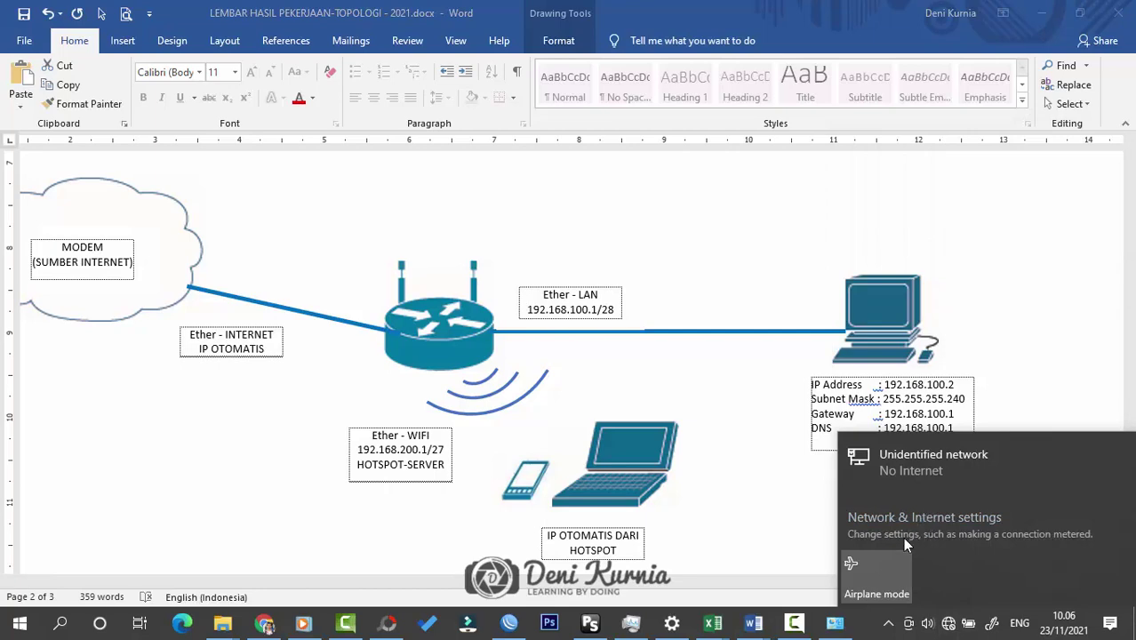
Step: Open Ethernet 2's IPv4 properties and switch to a manually entered IP address
{"action": "left_click", "coordinate": [835, 622]}
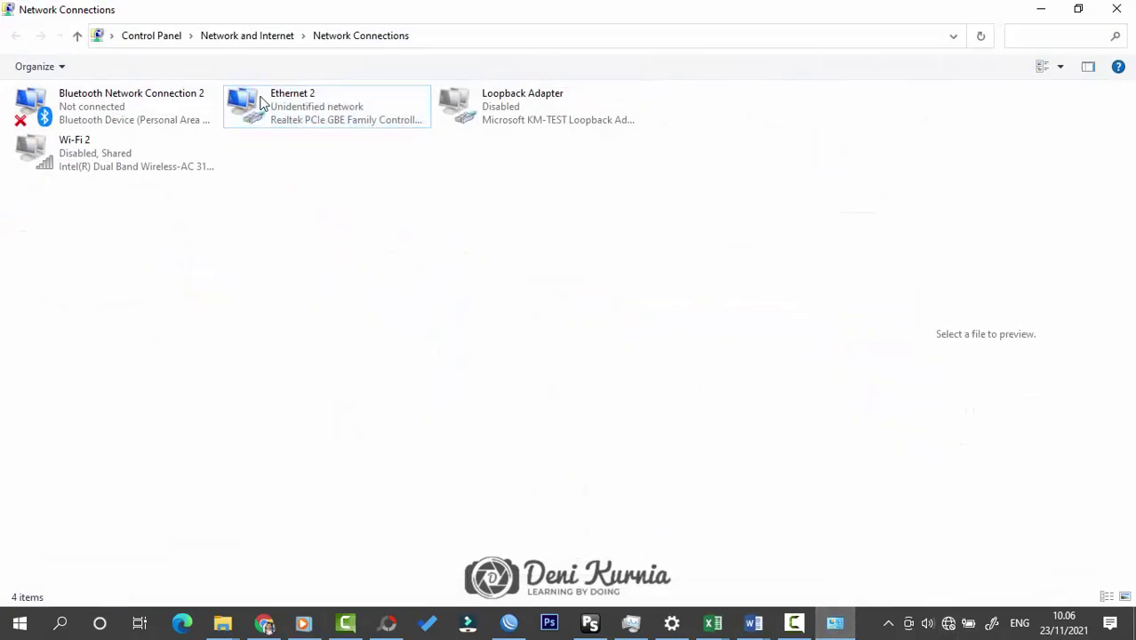
{"action": "left_click", "coordinate": [315, 111]}
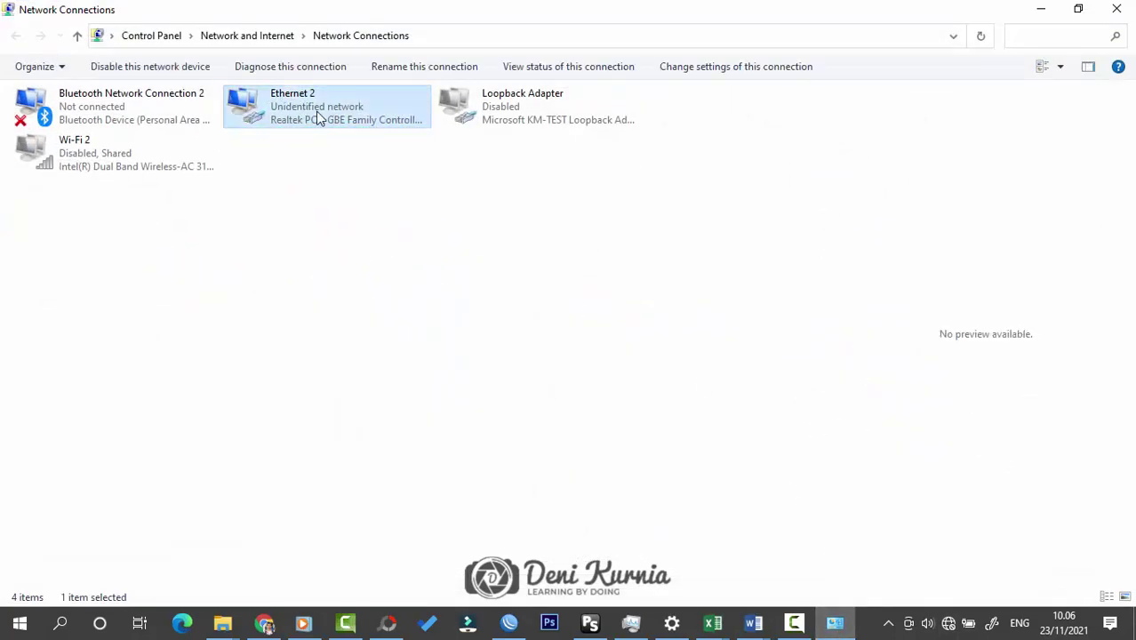
{"action": "double_click", "coordinate": [315, 111]}
{"action": "left_click", "coordinate": [470, 447]}
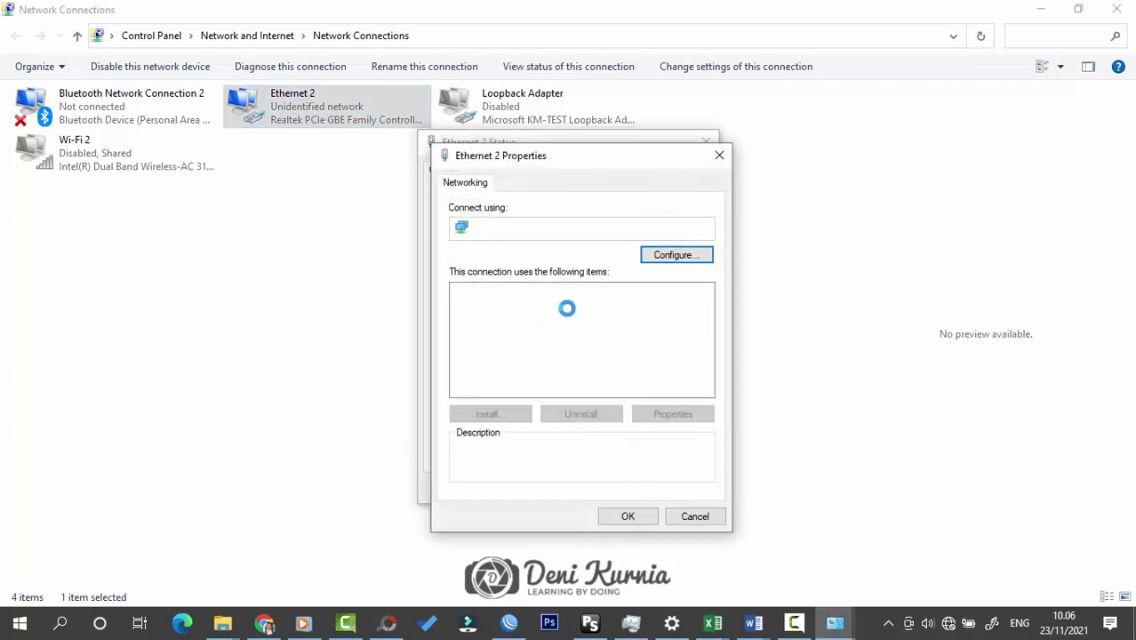
{"action": "double_click", "coordinate": [534, 347]}
{"action": "left_click", "coordinate": [571, 340]}
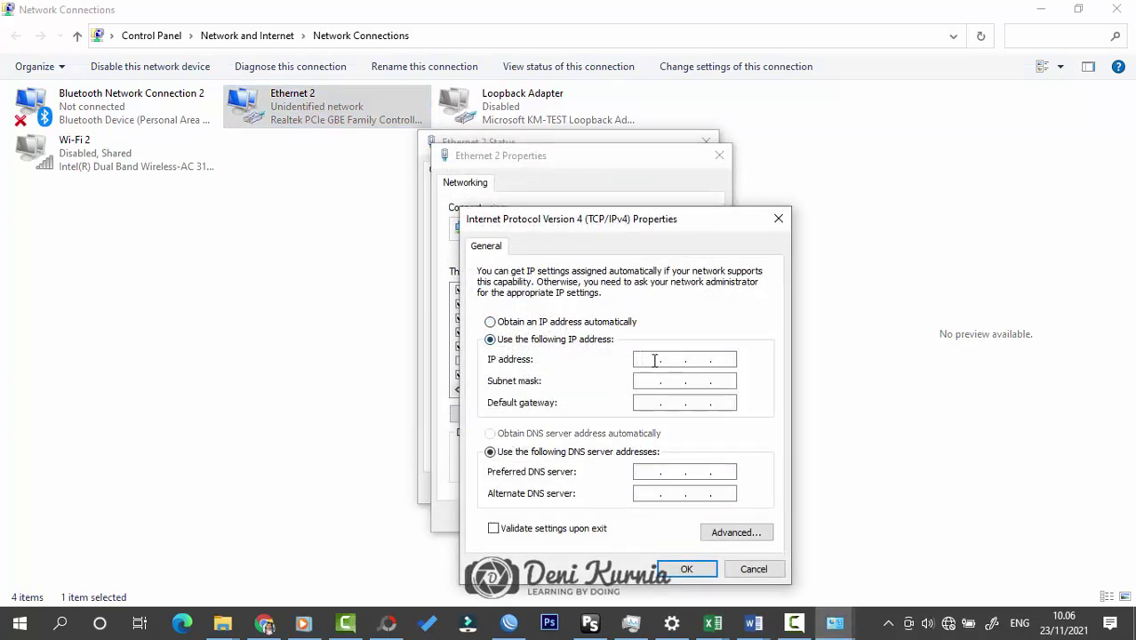
Step: Place the IPv4 dialog beside the Word topology document to read the planned addressing
{"action": "left_click", "coordinate": [754, 622]}
{"action": "left_click", "coordinate": [676, 547]}
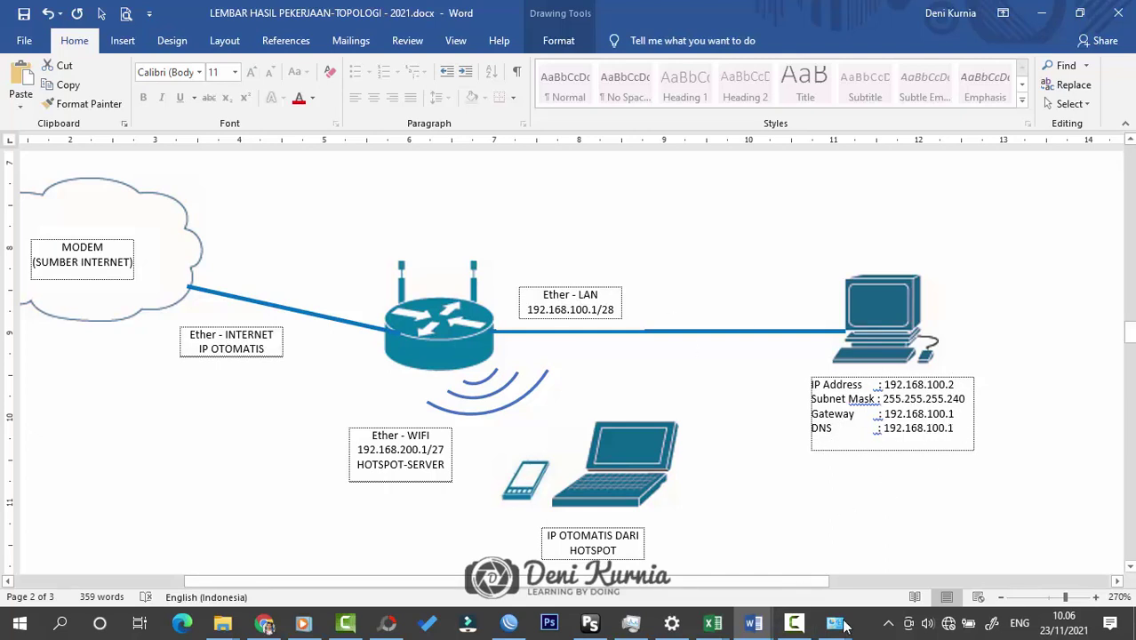
{"action": "mouse_move", "coordinate": [835, 624]}
{"action": "left_click", "coordinate": [900, 529]}
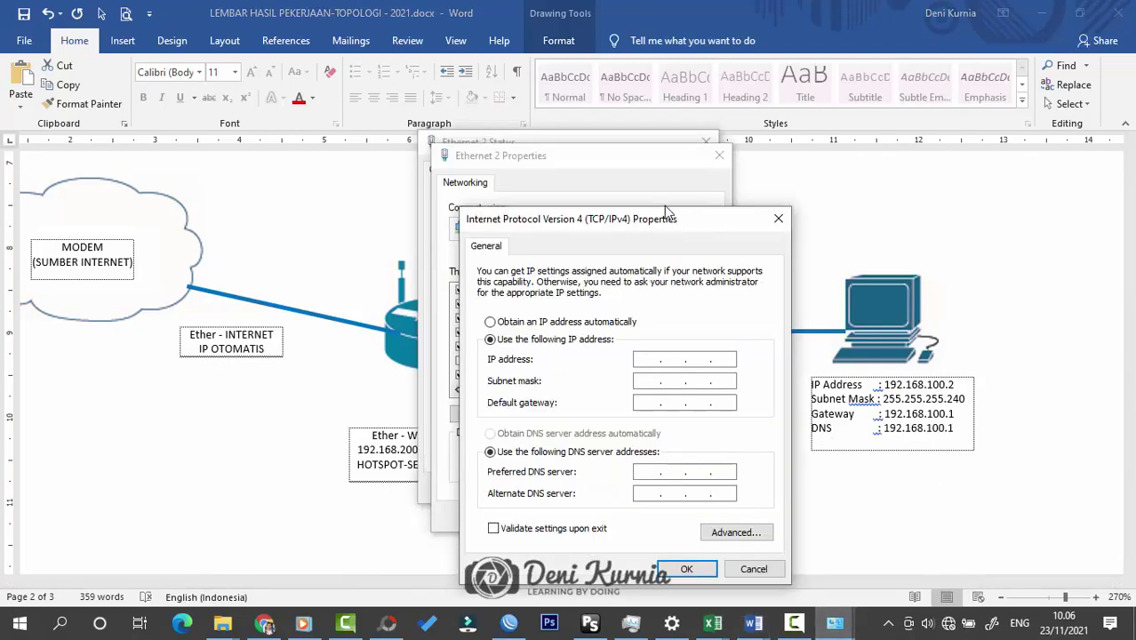
{"action": "left_click_drag", "start_coordinate": [666, 214], "coordinate": [533, 163]}
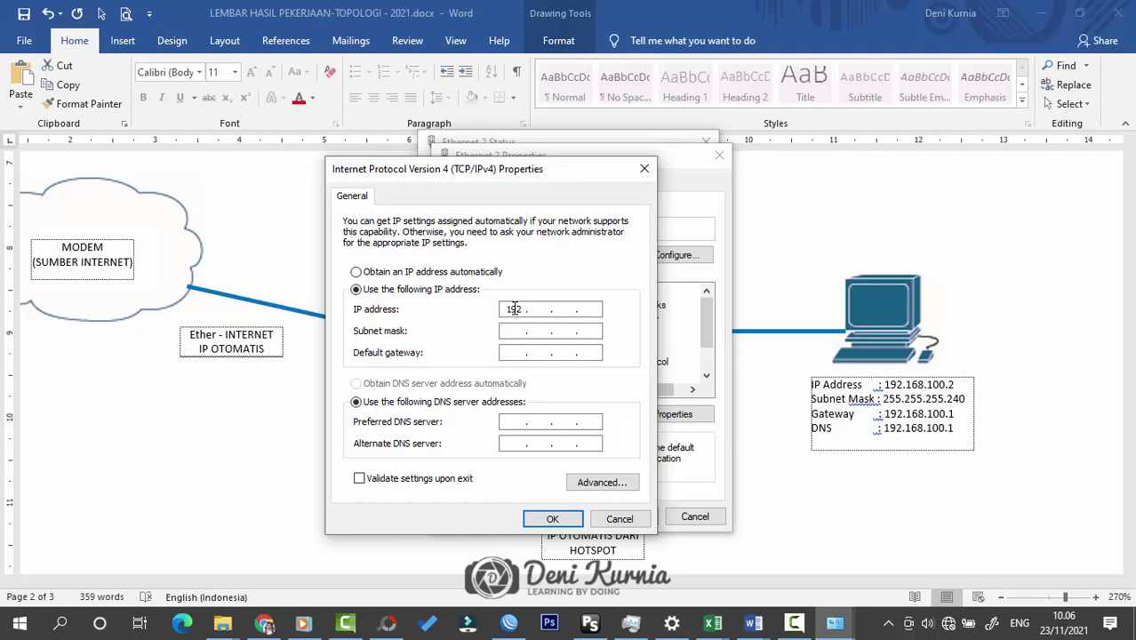
Step: Enter IP 192.168.100.2, mask 255.255.255.240, gateway and DNS 192.168.100.1, and confirm
{"action": "type", "text": "8.100.2"}
{"action": "key", "text": "Tab"}
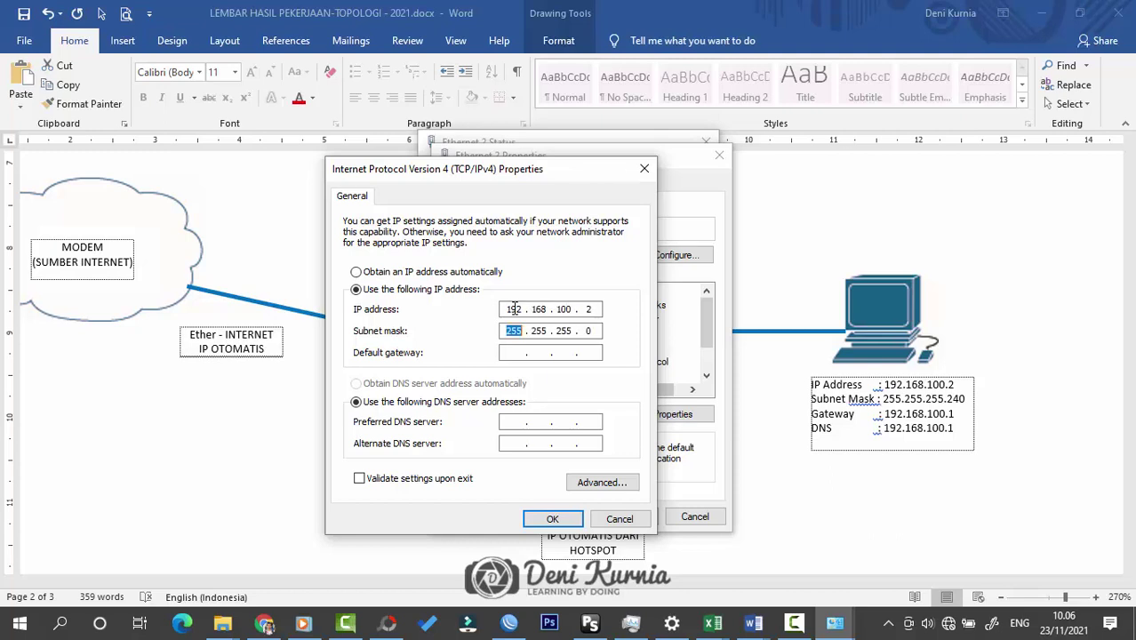
{"action": "left_click", "coordinate": [597, 330]}
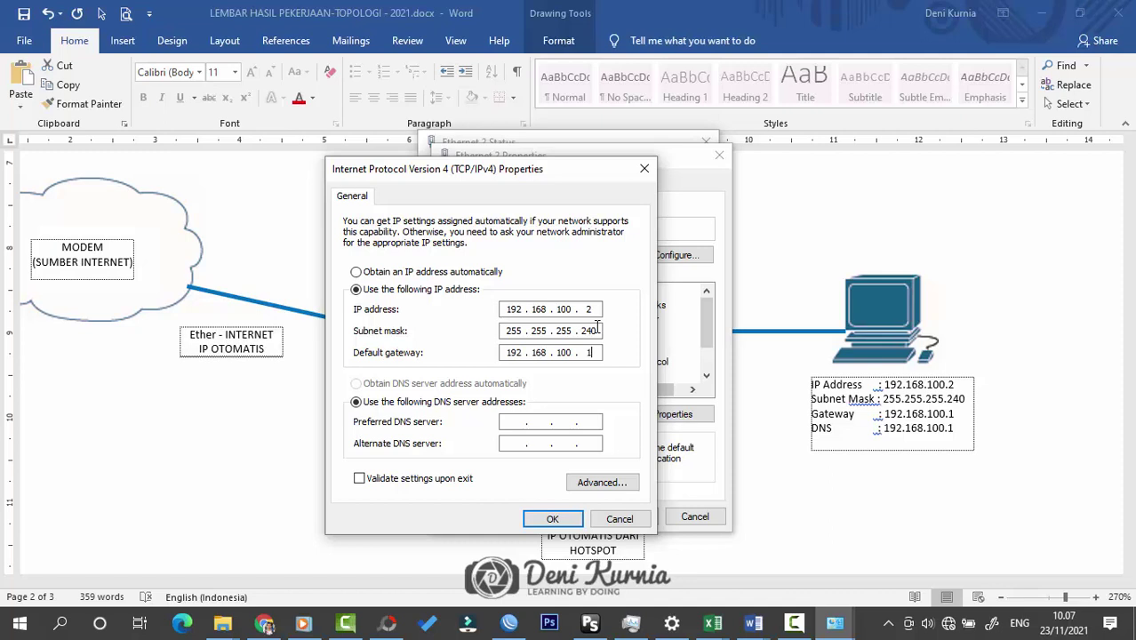
{"action": "key", "text": "Tab"}
{"action": "key", "text": "Tab"}
{"action": "left_click", "coordinate": [553, 518]}
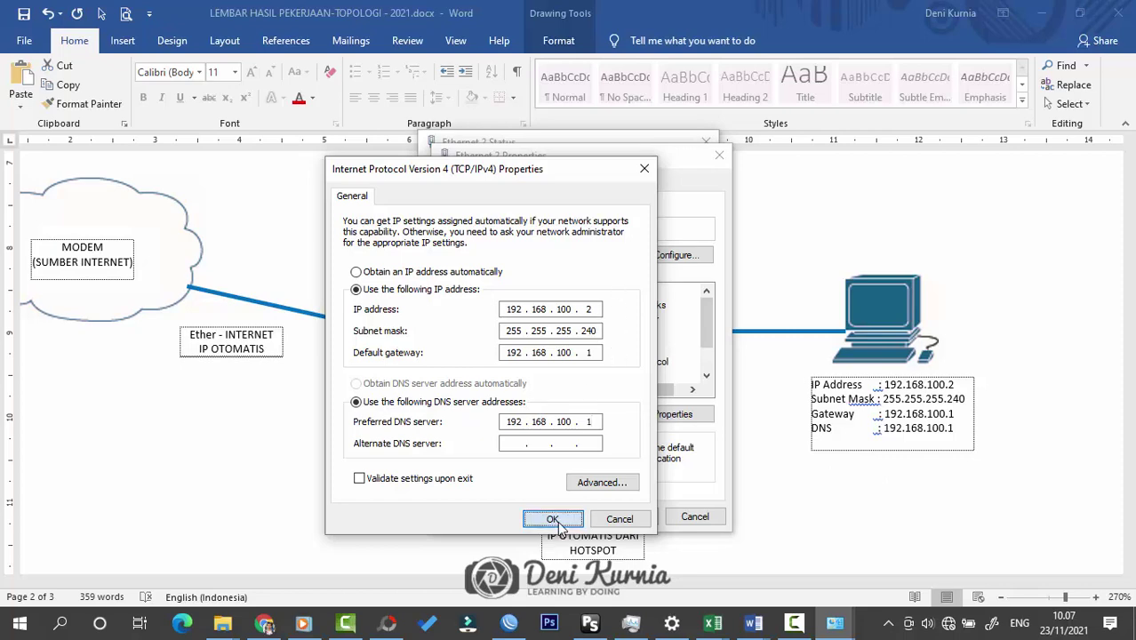
{"action": "left_click", "coordinate": [626, 517]}
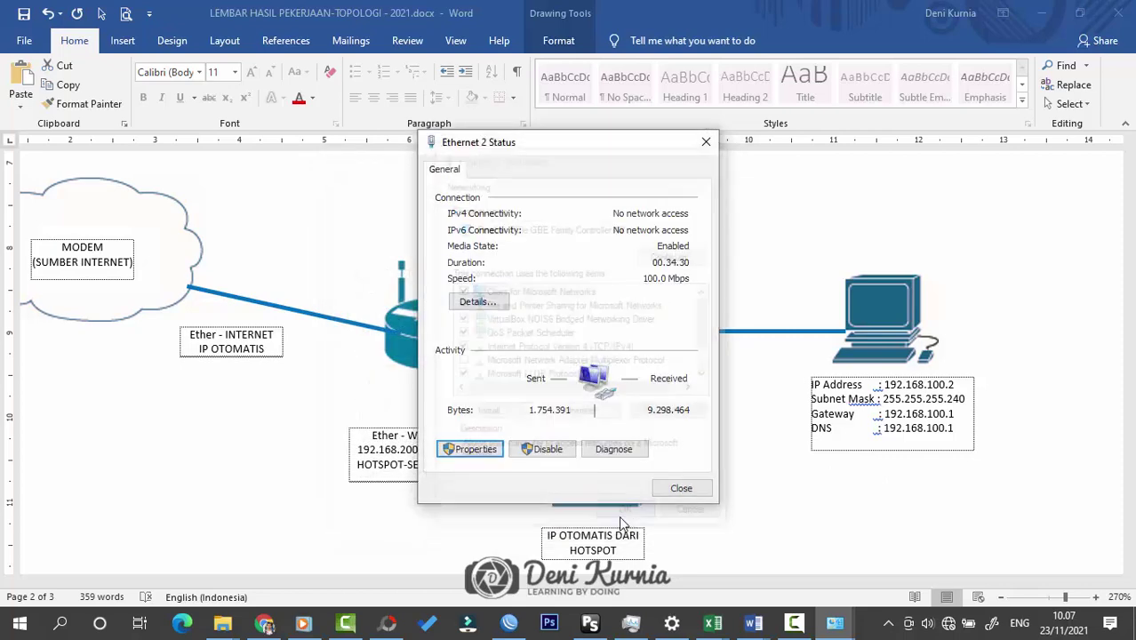
{"action": "left_click", "coordinate": [677, 487]}
{"action": "left_click", "coordinate": [833, 624]}
Step: Check Ethernet 2's details show address 192.168.100.2 and DNS server 192.168.100.1
{"action": "left_click", "coordinate": [321, 246]}
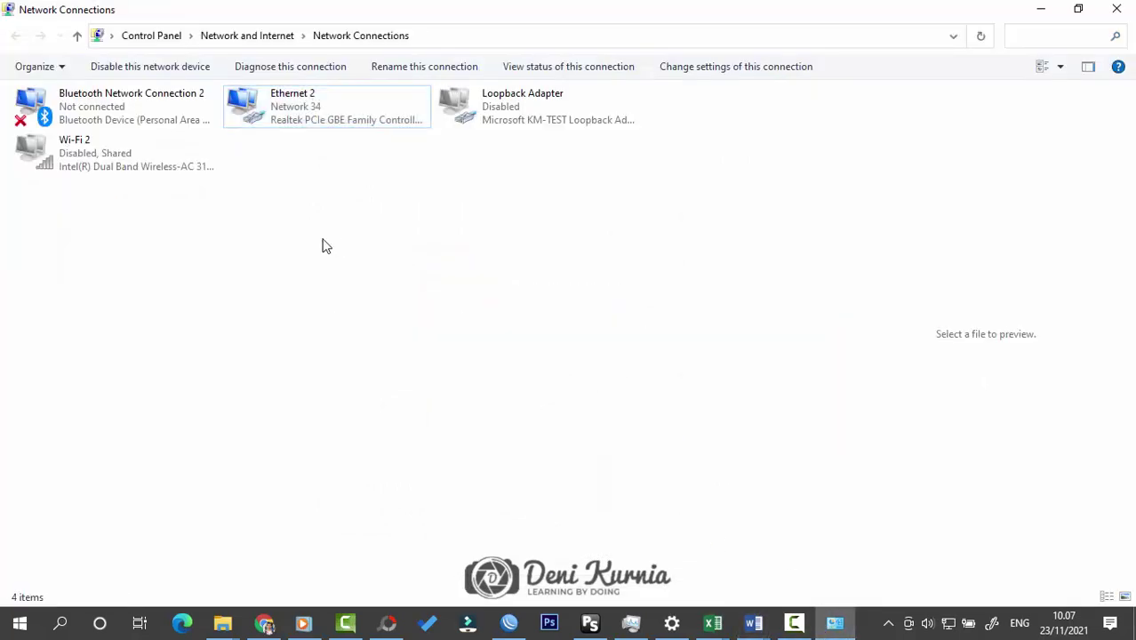
{"action": "double_click", "coordinate": [320, 100]}
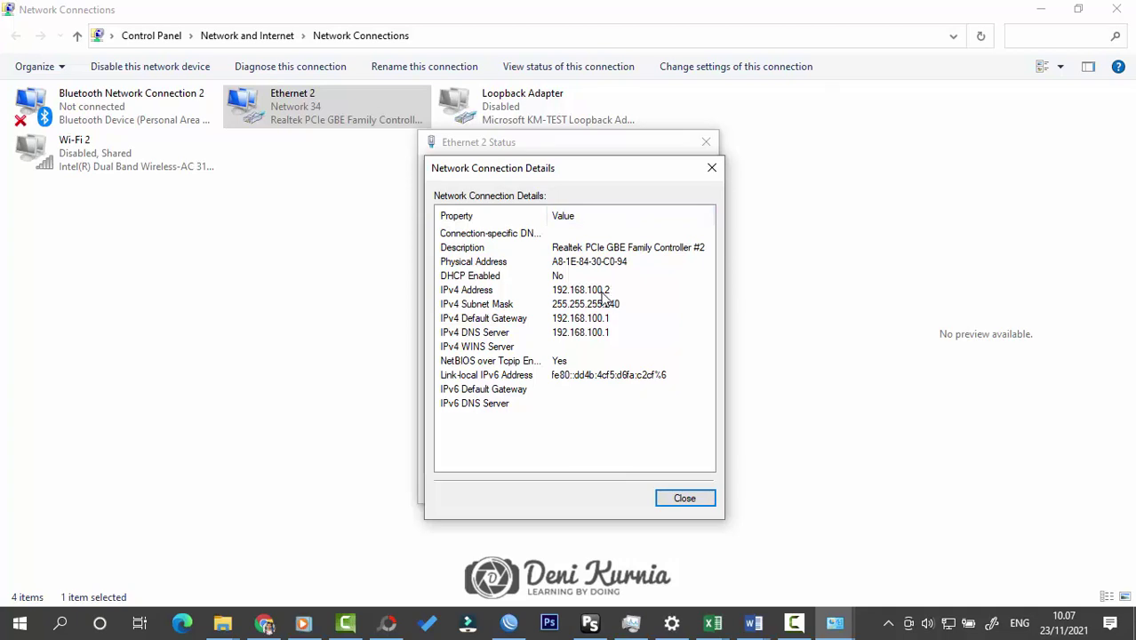
{"action": "left_click", "coordinate": [605, 292]}
{"action": "left_click", "coordinate": [601, 332]}
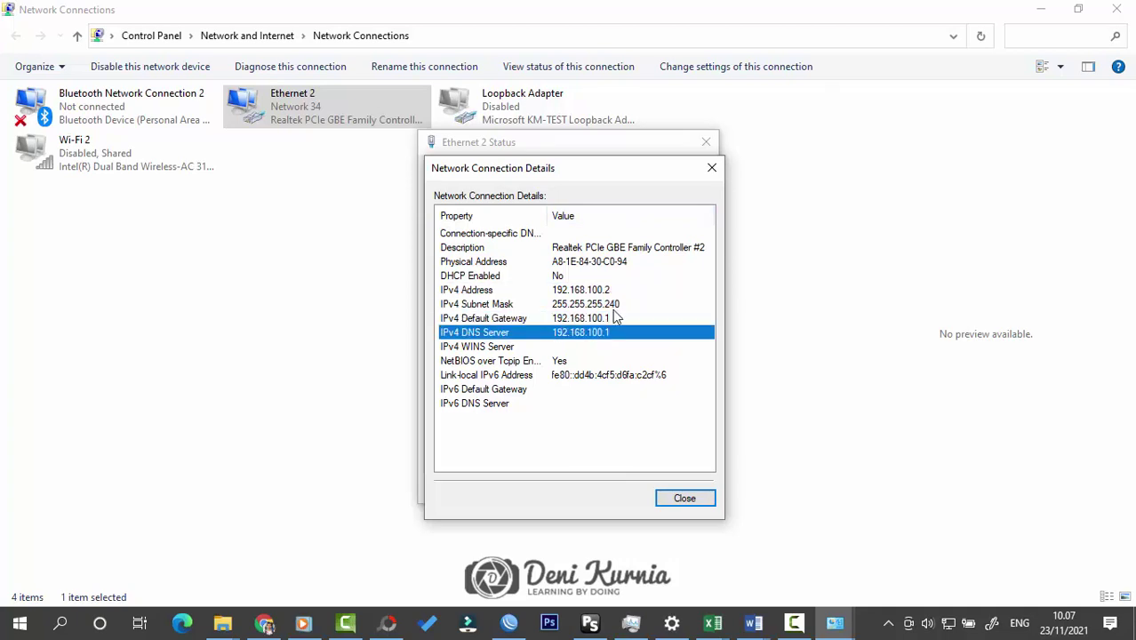
{"action": "left_click", "coordinate": [712, 168]}
{"action": "left_click", "coordinate": [702, 144]}
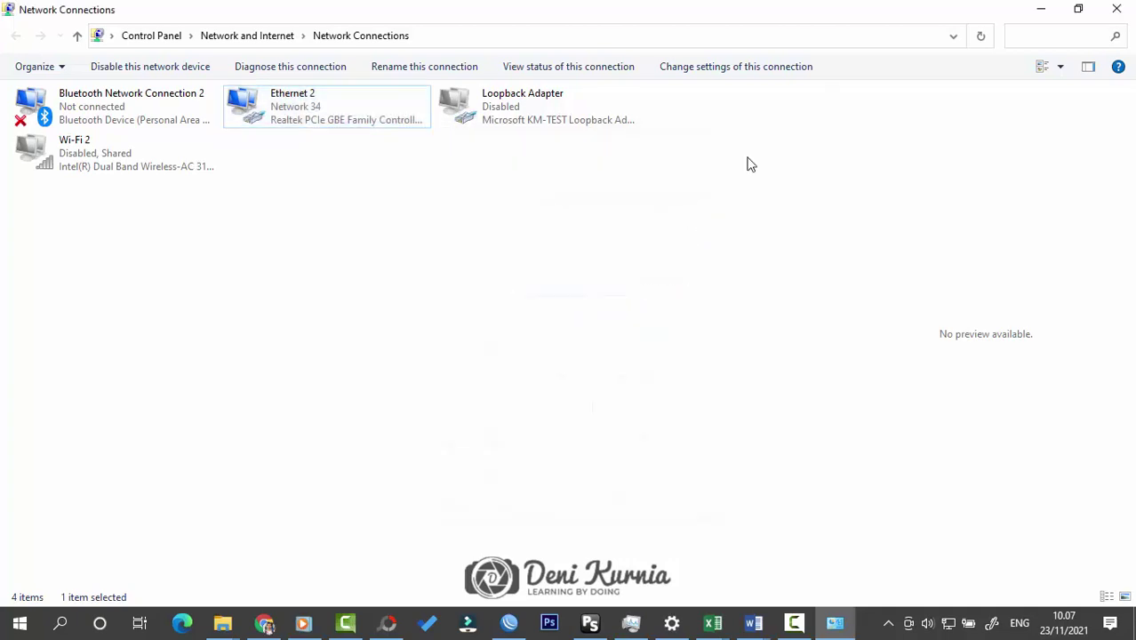
Step: Minimize Network Connections and bring WinBox back to the front
{"action": "left_click", "coordinate": [1039, 9]}
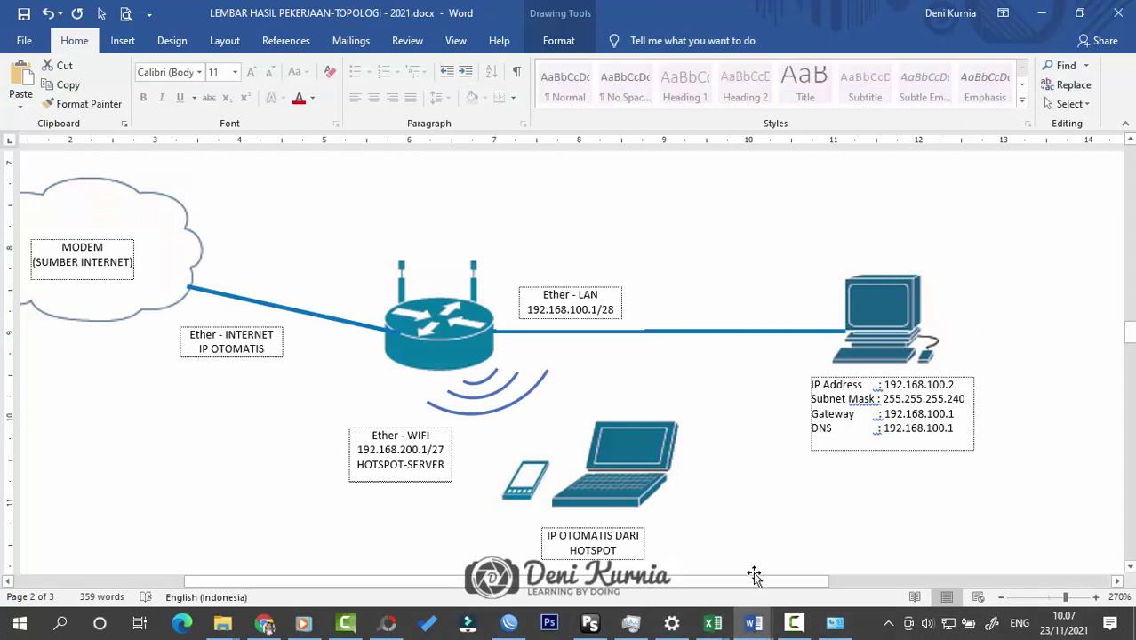
{"action": "left_click_drag", "start_coordinate": [753, 583], "coordinate": [711, 578]}
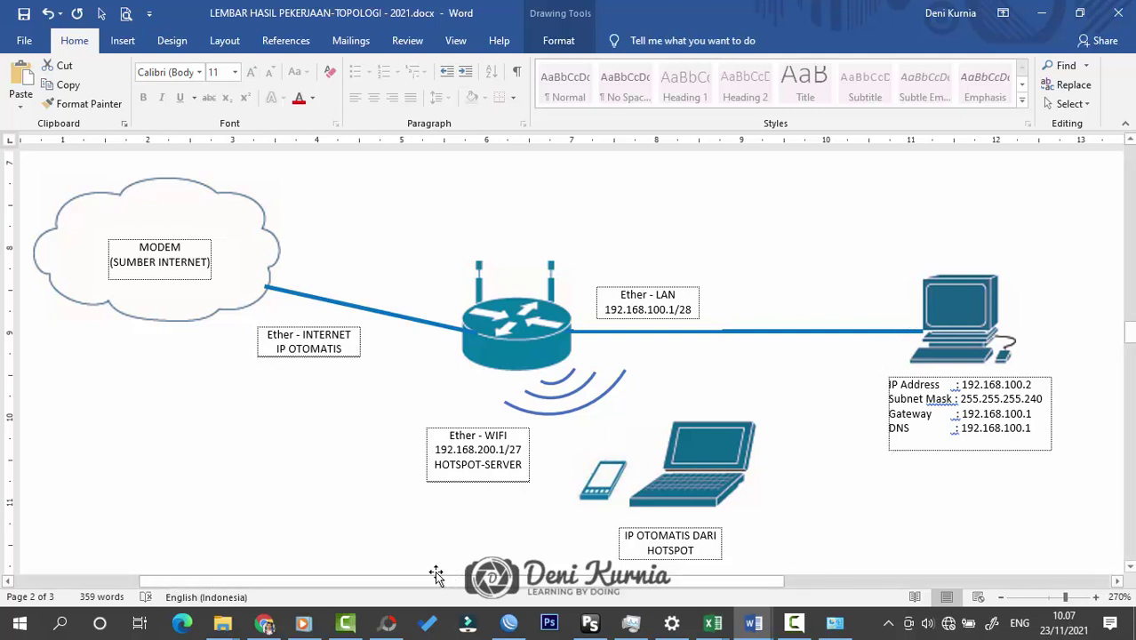
{"action": "left_click", "coordinate": [508, 624]}
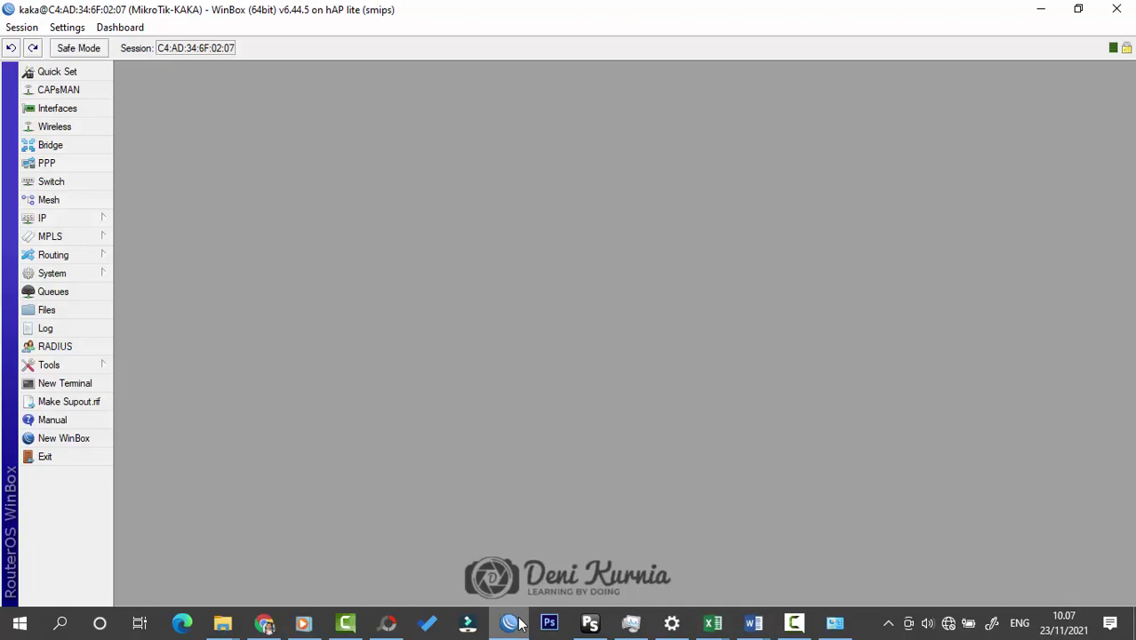
Step: Open IP > Firewall on the NAT tab and enlarge the window over the empty rule list
{"action": "left_click", "coordinate": [56, 220]}
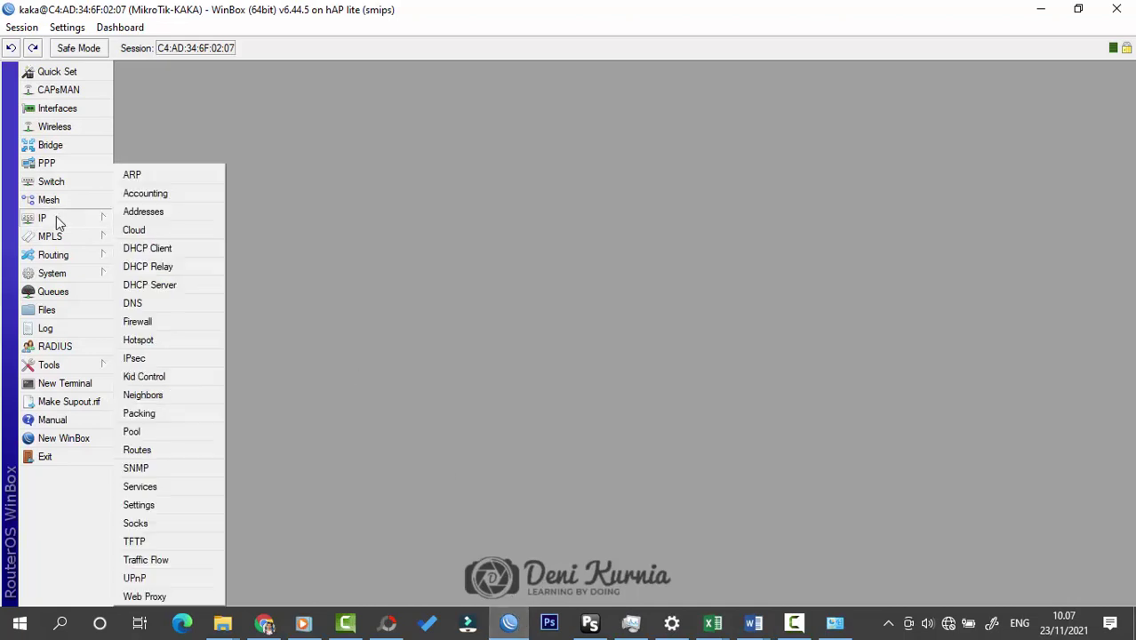
{"action": "left_click", "coordinate": [178, 321]}
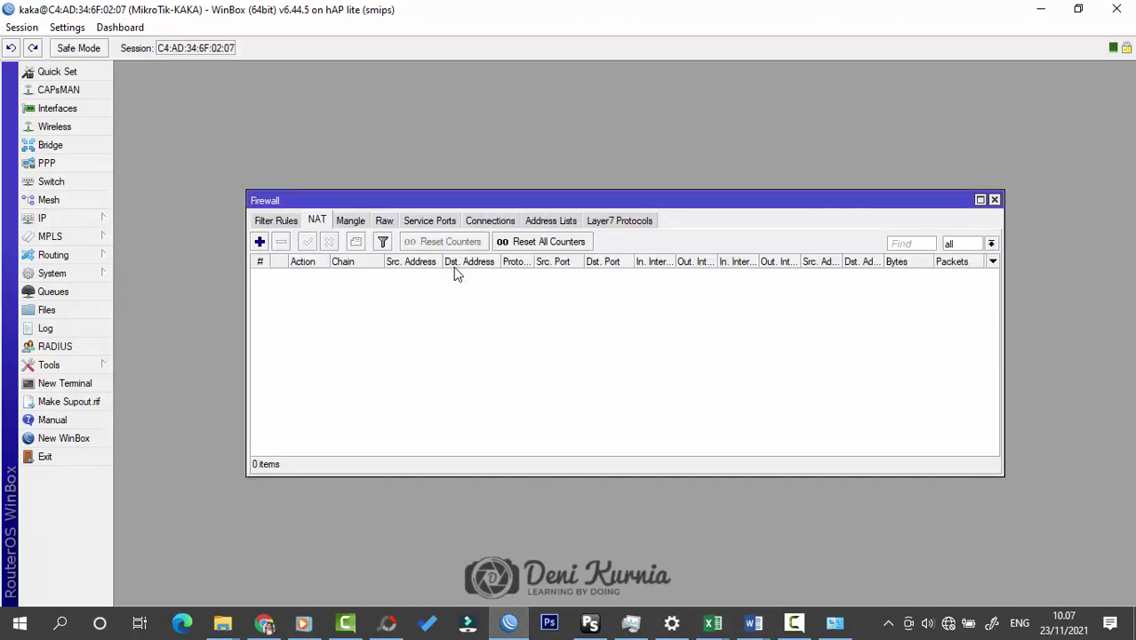
{"action": "left_click", "coordinate": [320, 221]}
{"action": "left_click_drag", "start_coordinate": [438, 200], "coordinate": [435, 161]}
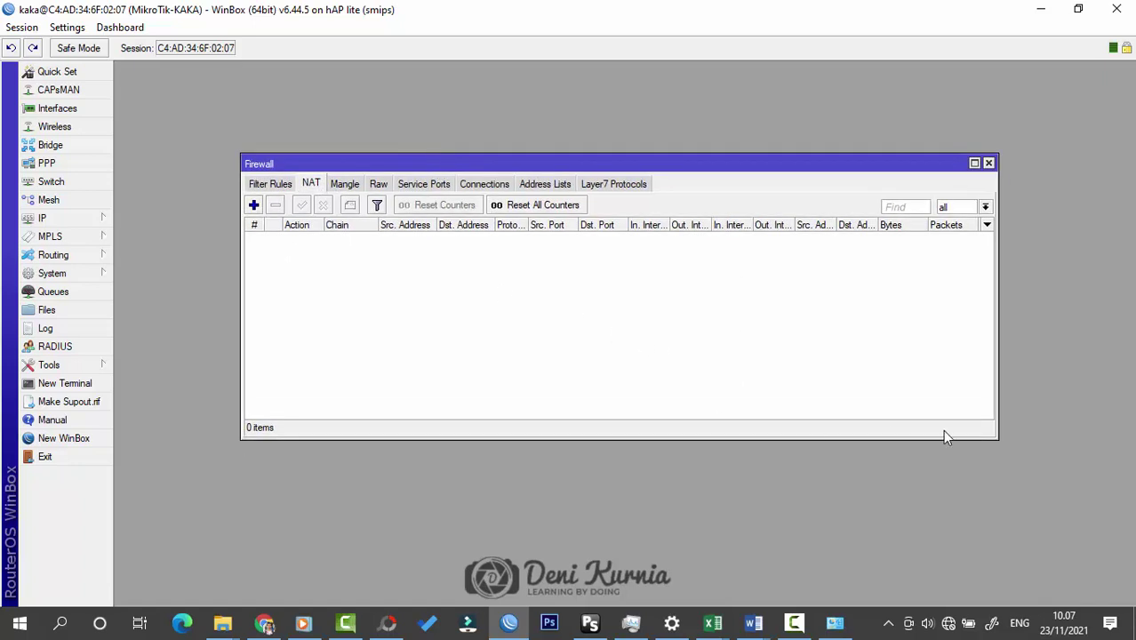
{"action": "left_click_drag", "start_coordinate": [997, 437], "coordinate": [988, 475]}
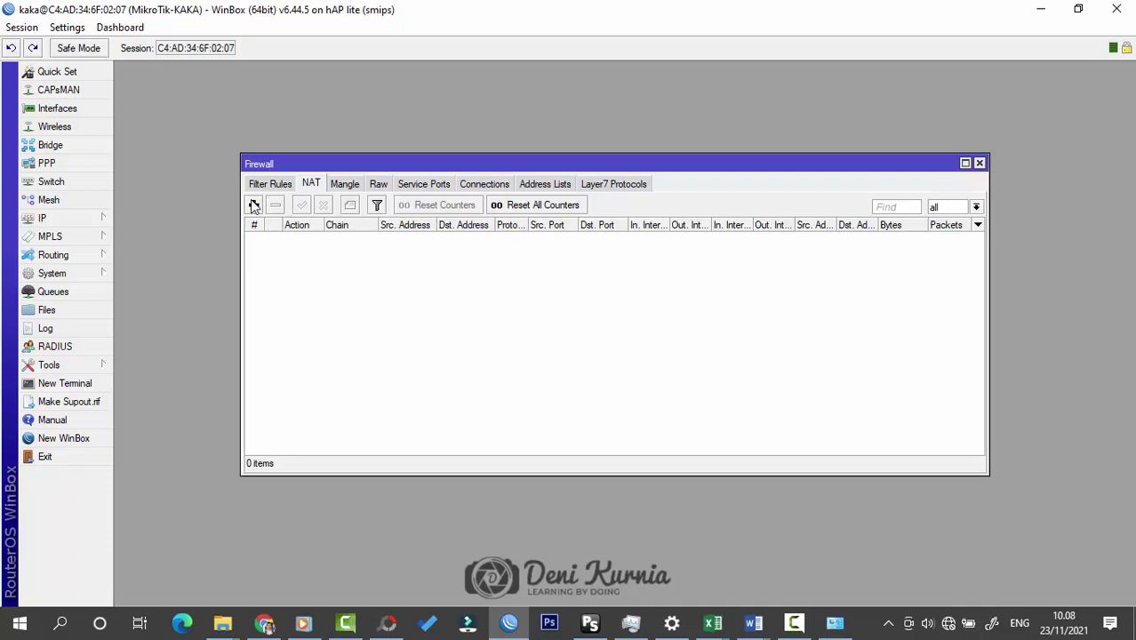
Step: Add a srcnat NAT rule with out-interface ether3-INTERNET and action masquerade
{"action": "left_click", "coordinate": [254, 205]}
{"action": "left_click", "coordinate": [495, 92]}
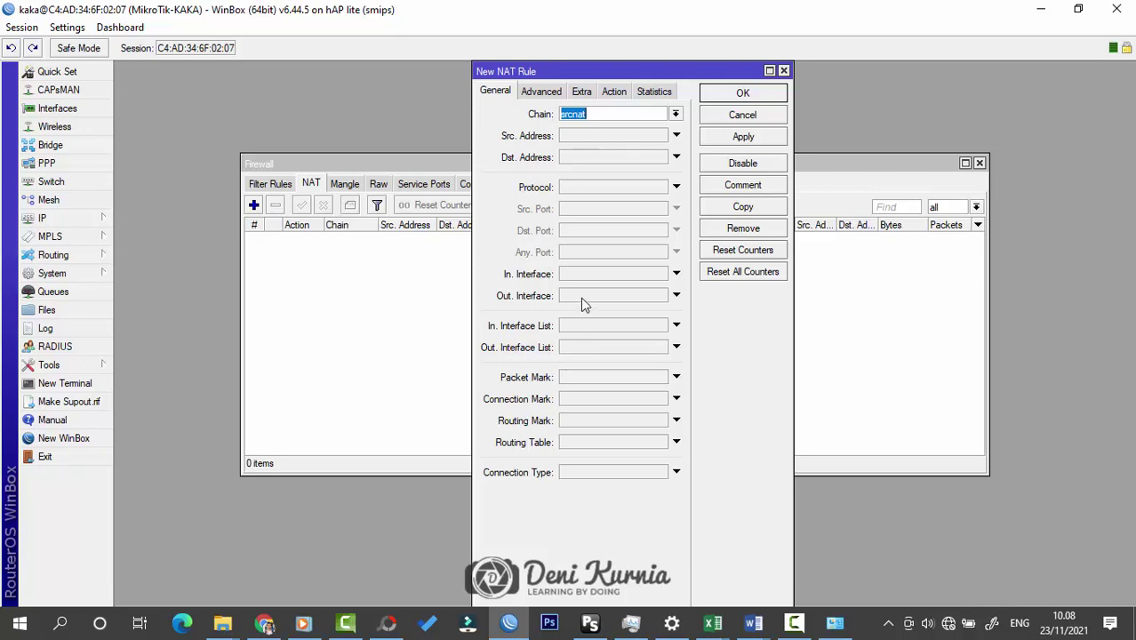
{"action": "left_click", "coordinate": [674, 296]}
{"action": "left_click", "coordinate": [661, 296]}
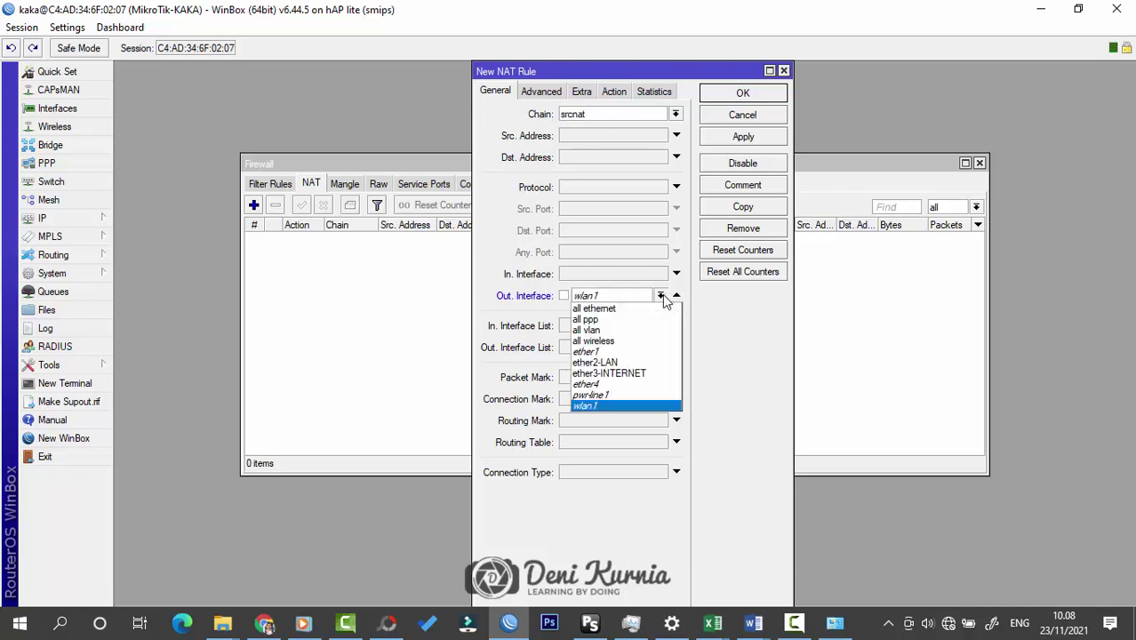
{"action": "left_click", "coordinate": [648, 374]}
{"action": "left_click_drag", "start_coordinate": [793, 302], "coordinate": [832, 296]}
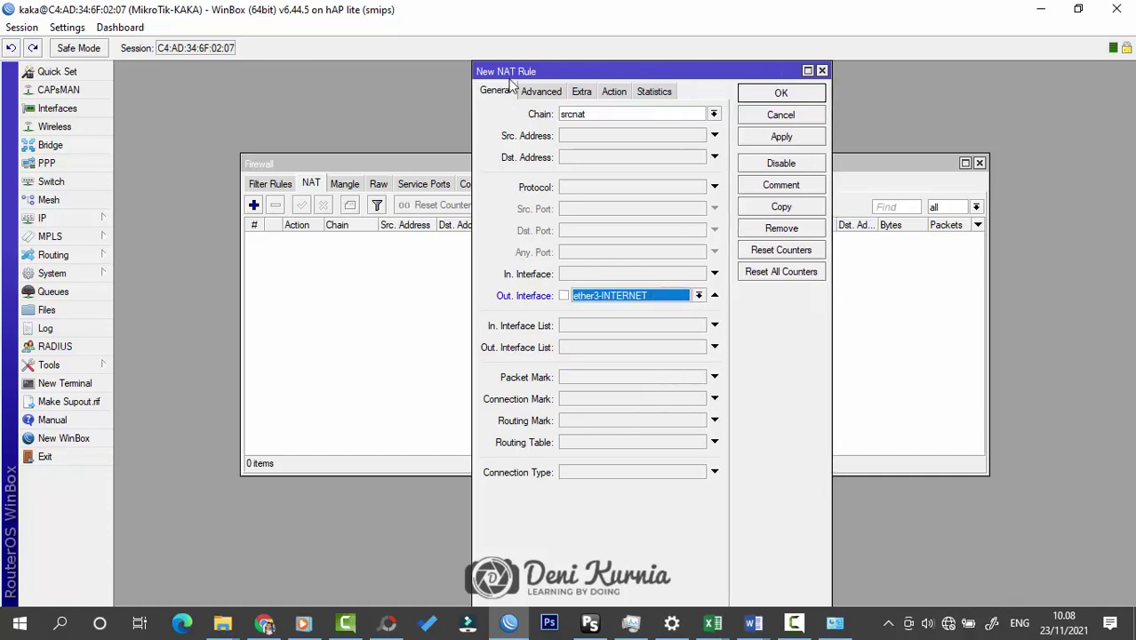
{"action": "left_click", "coordinate": [608, 92]}
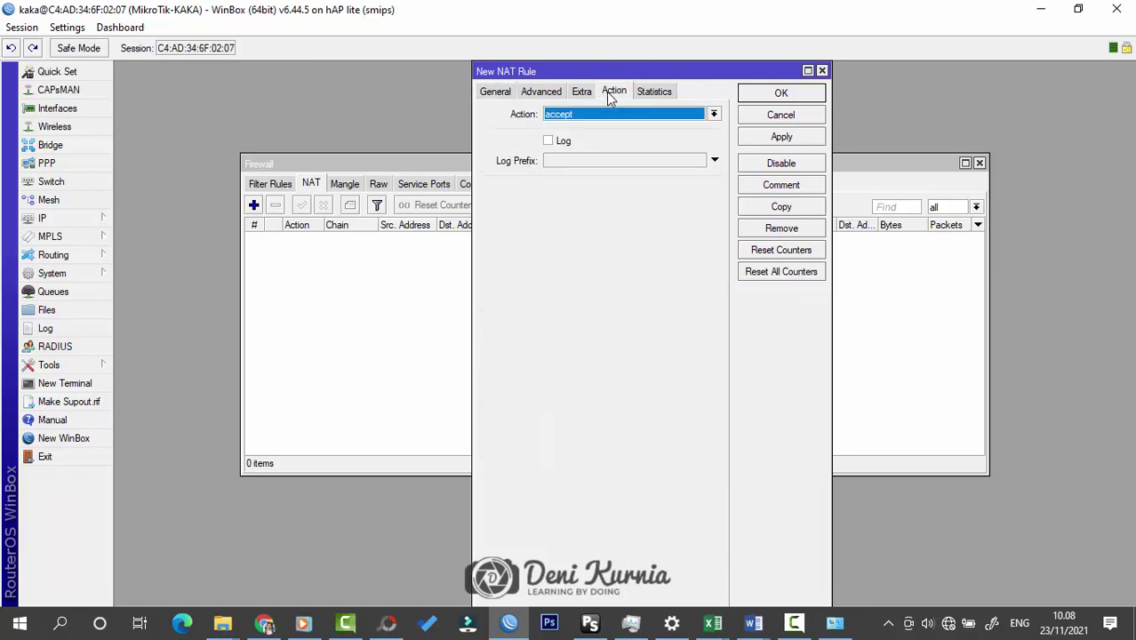
{"action": "left_click", "coordinate": [606, 114]}
{"action": "left_click", "coordinate": [598, 191]}
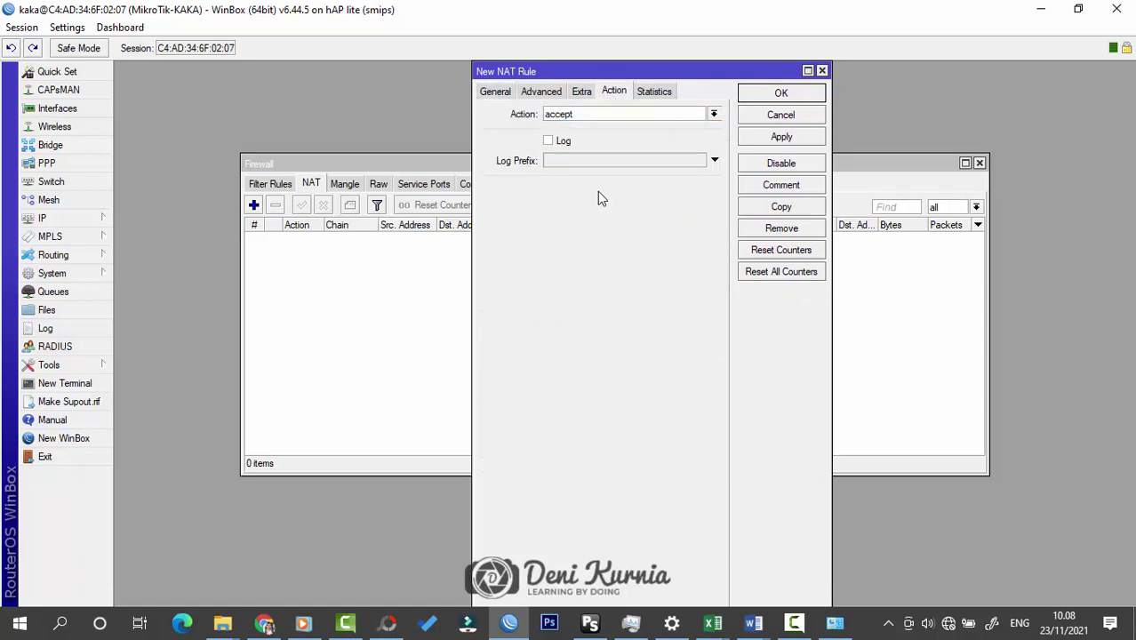
{"action": "left_click", "coordinate": [789, 97]}
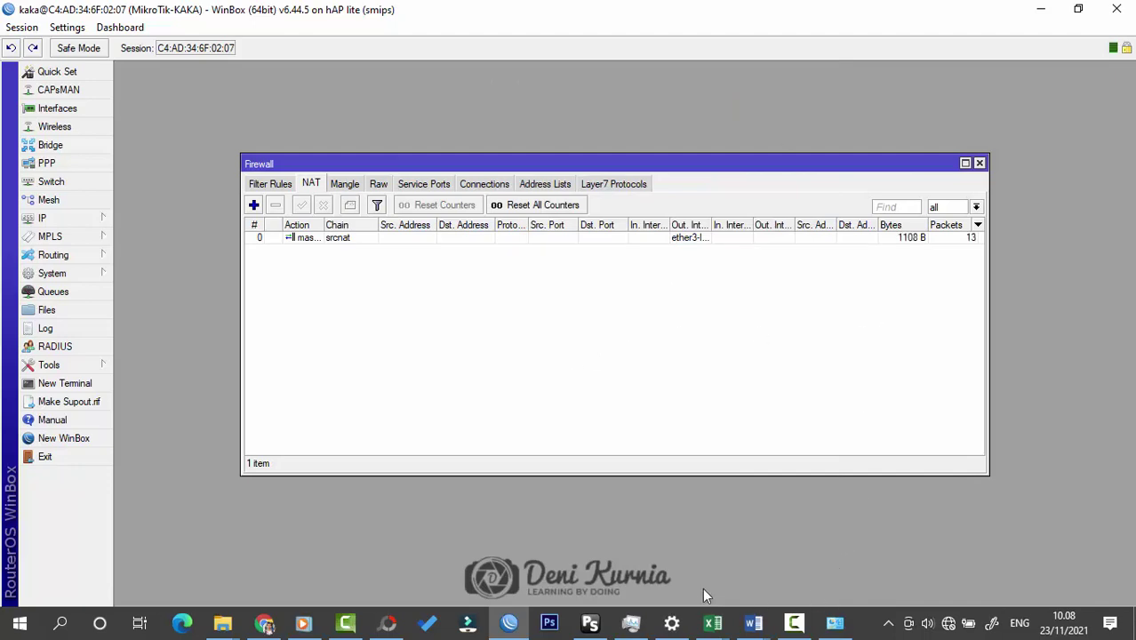
Step: Launch Command Prompt, ping 8.8.8.8 to confirm replies, then minimize it
{"action": "left_click", "coordinate": [17, 625]}
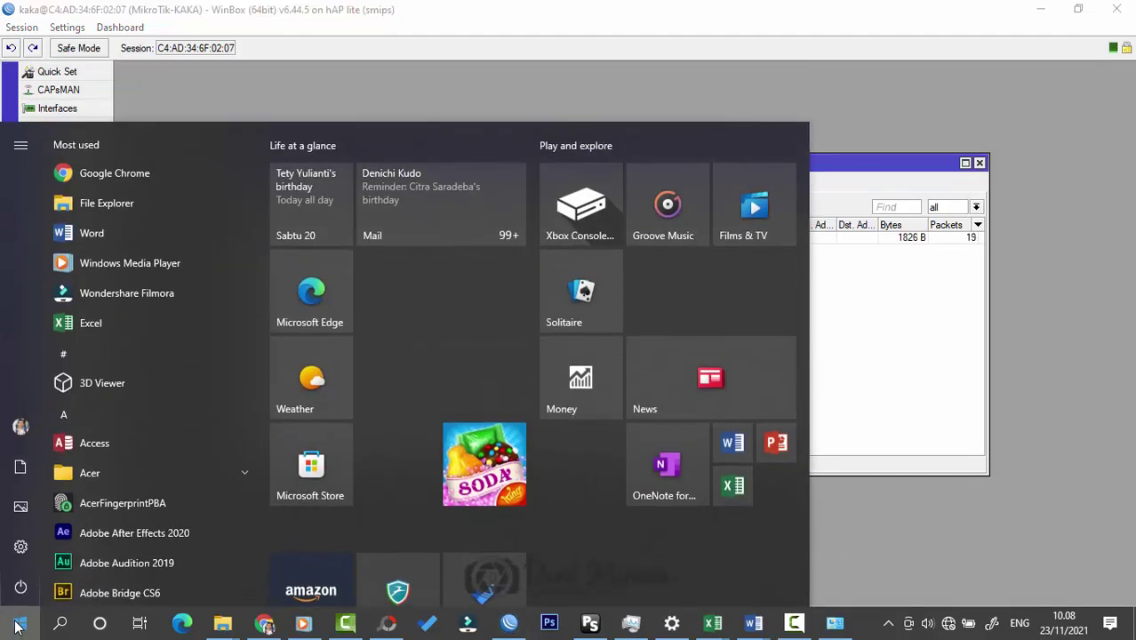
{"action": "type", "text": "cmd"}
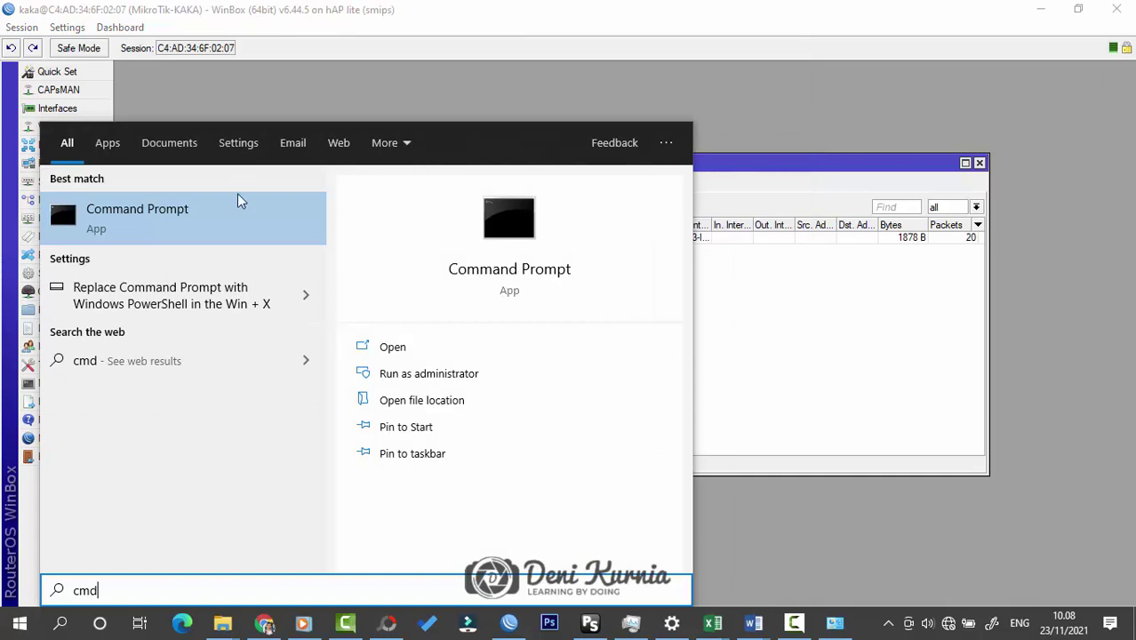
{"action": "left_click", "coordinate": [428, 373]}
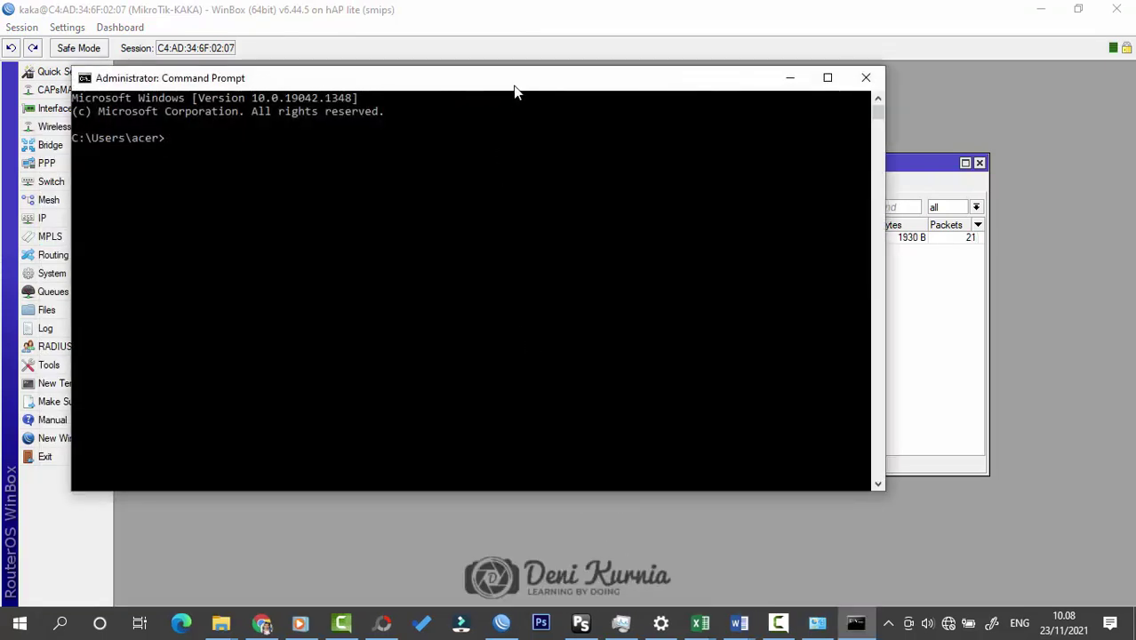
{"action": "left_click_drag", "start_coordinate": [515, 89], "coordinate": [636, 151]}
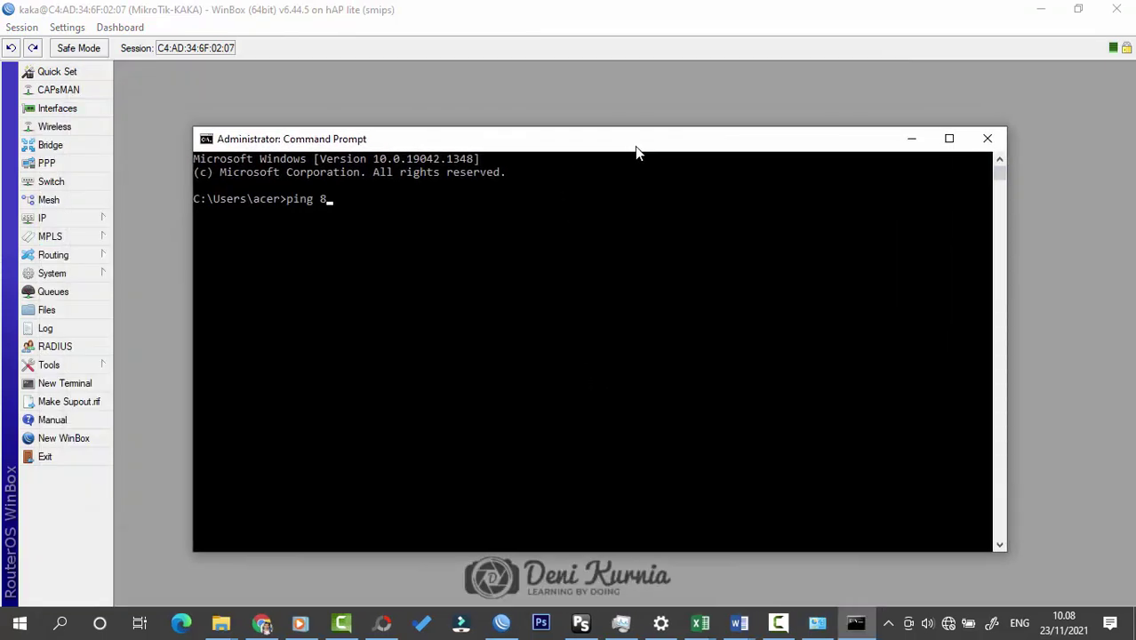
{"action": "type", "text": "ping 8.8.8.8"}
{"action": "key", "text": "Return"}
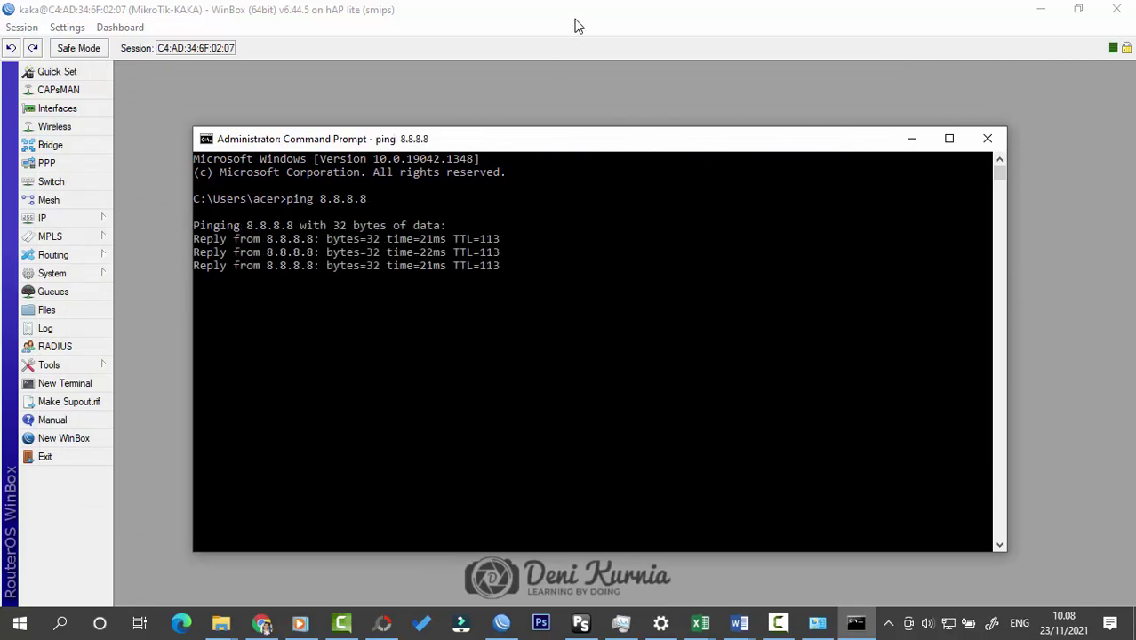
{"action": "left_click", "coordinate": [910, 139]}
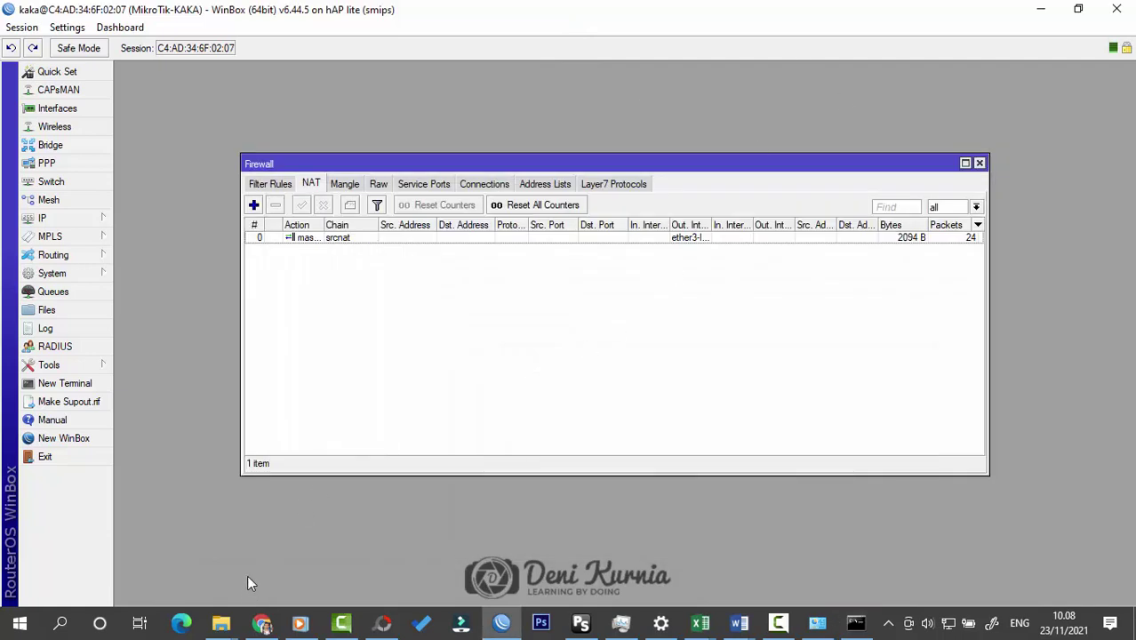
Step: Confirm Edge still fails with a DNS error, then close WinBox's Firewall window
{"action": "left_click", "coordinate": [180, 622]}
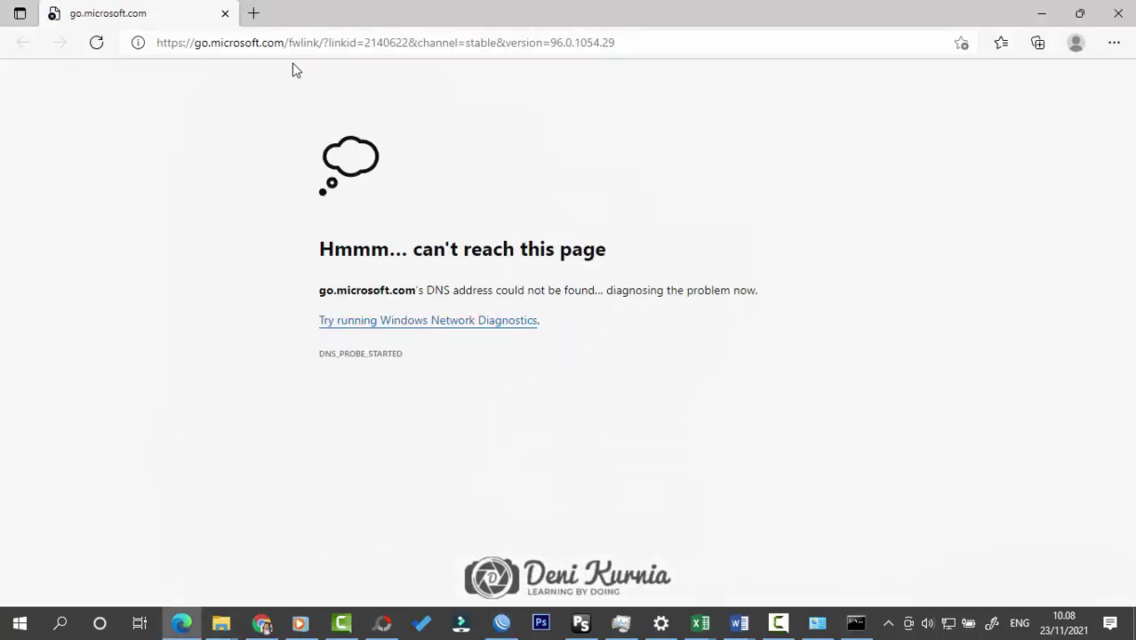
{"action": "left_click", "coordinate": [481, 43]}
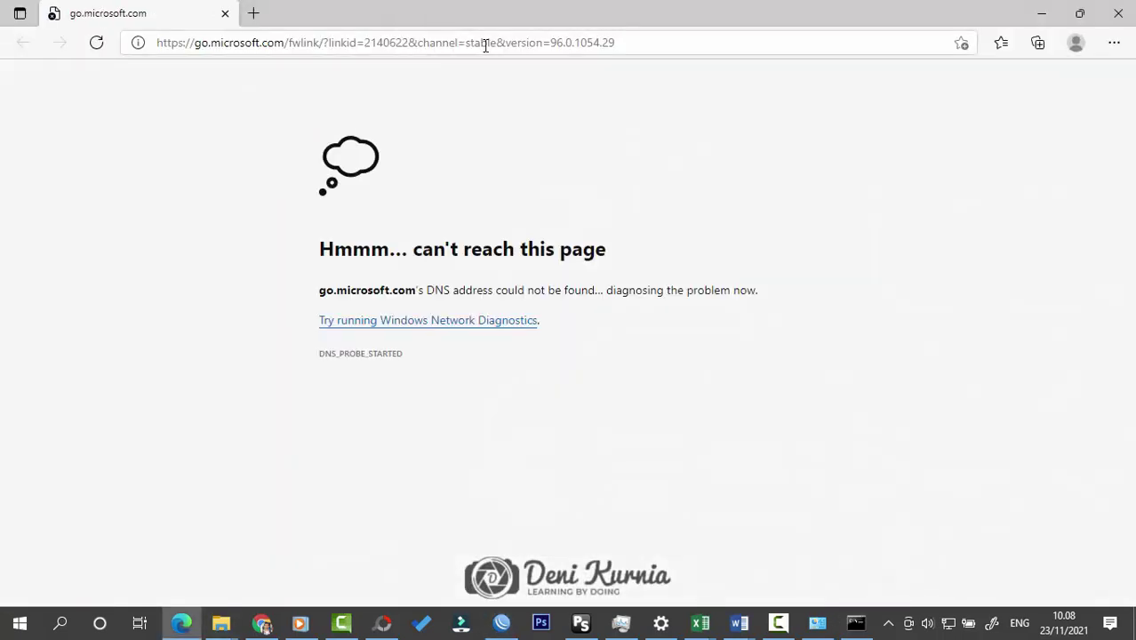
{"action": "left_click", "coordinate": [1043, 12]}
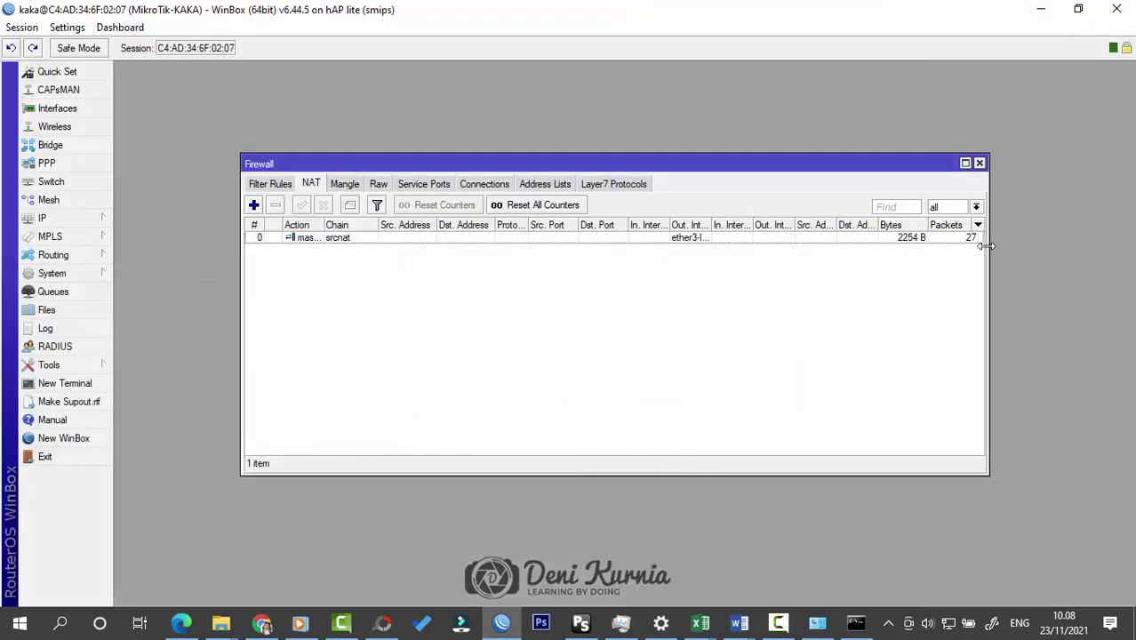
{"action": "left_click", "coordinate": [979, 164]}
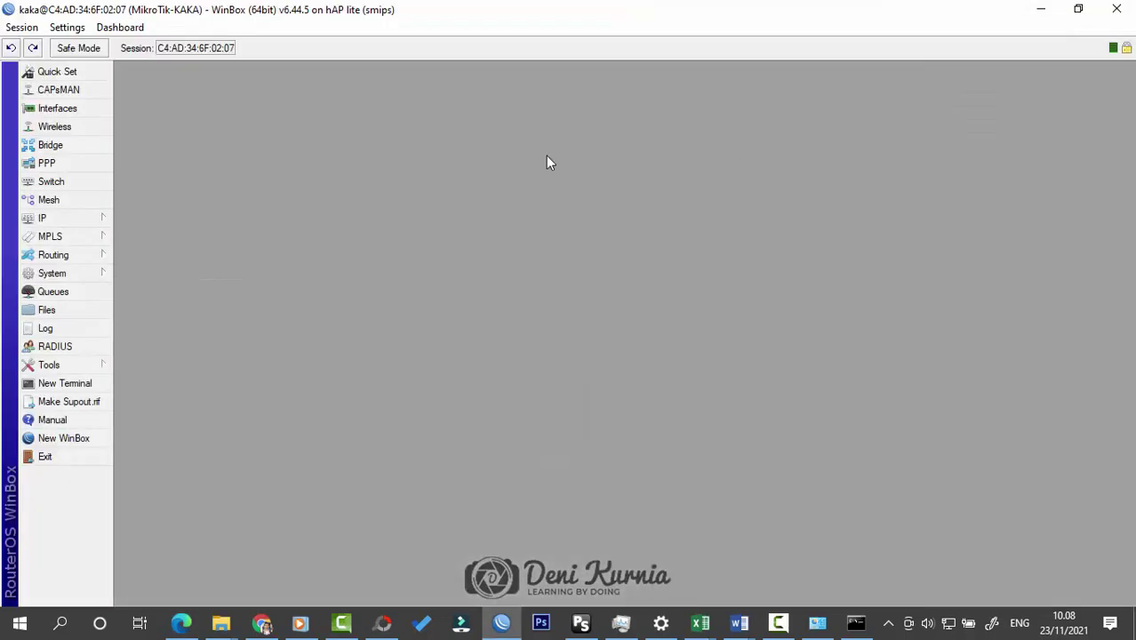
Step: Tick Allow Remote Requests in the router's IP > DNS settings and save
{"action": "left_click", "coordinate": [60, 222]}
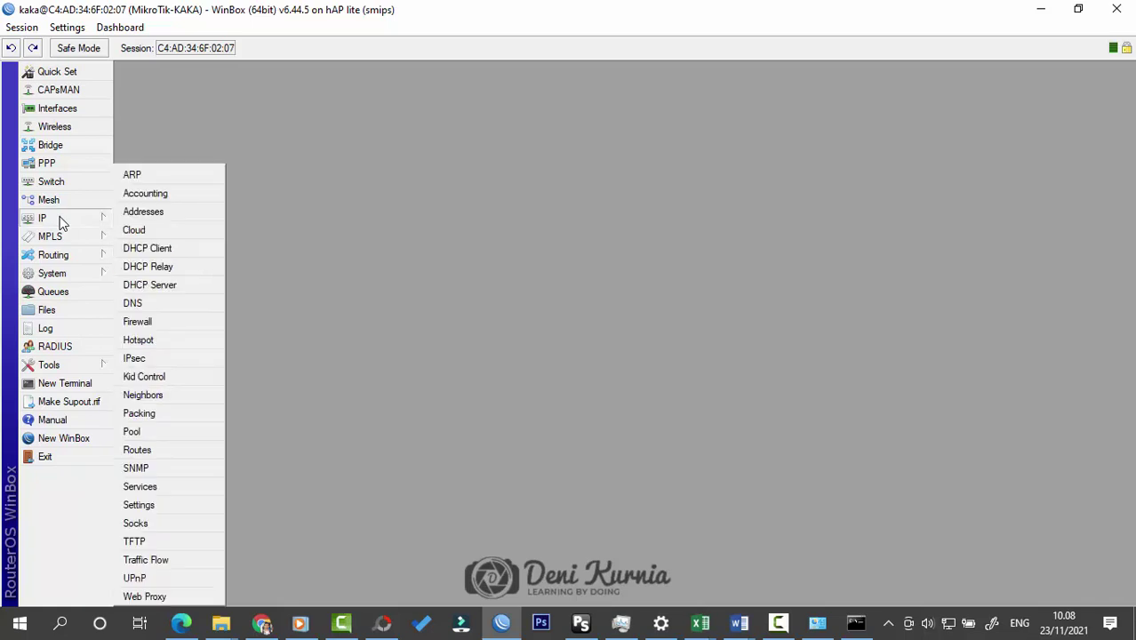
{"action": "left_click", "coordinate": [156, 304]}
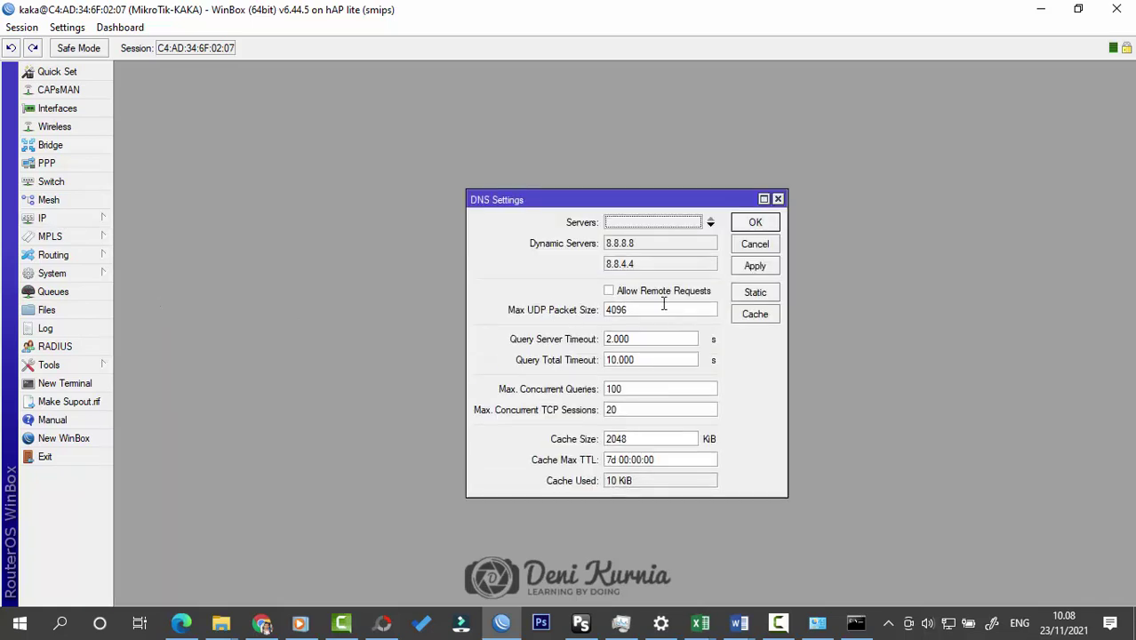
{"action": "left_click_drag", "start_coordinate": [588, 200], "coordinate": [552, 195]}
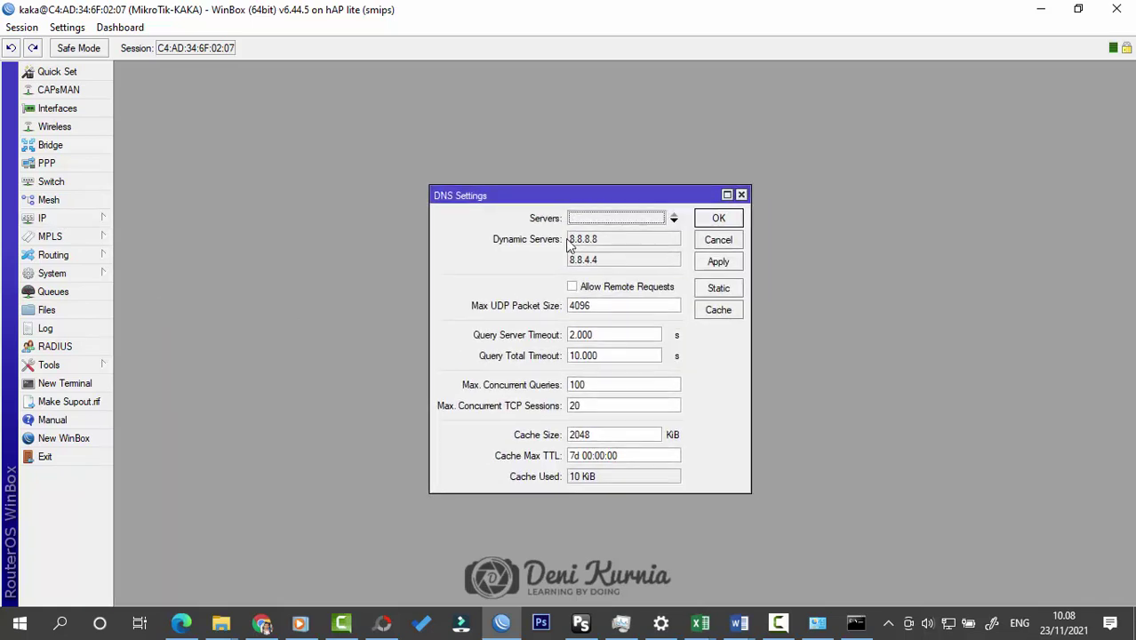
{"action": "left_click", "coordinate": [578, 290]}
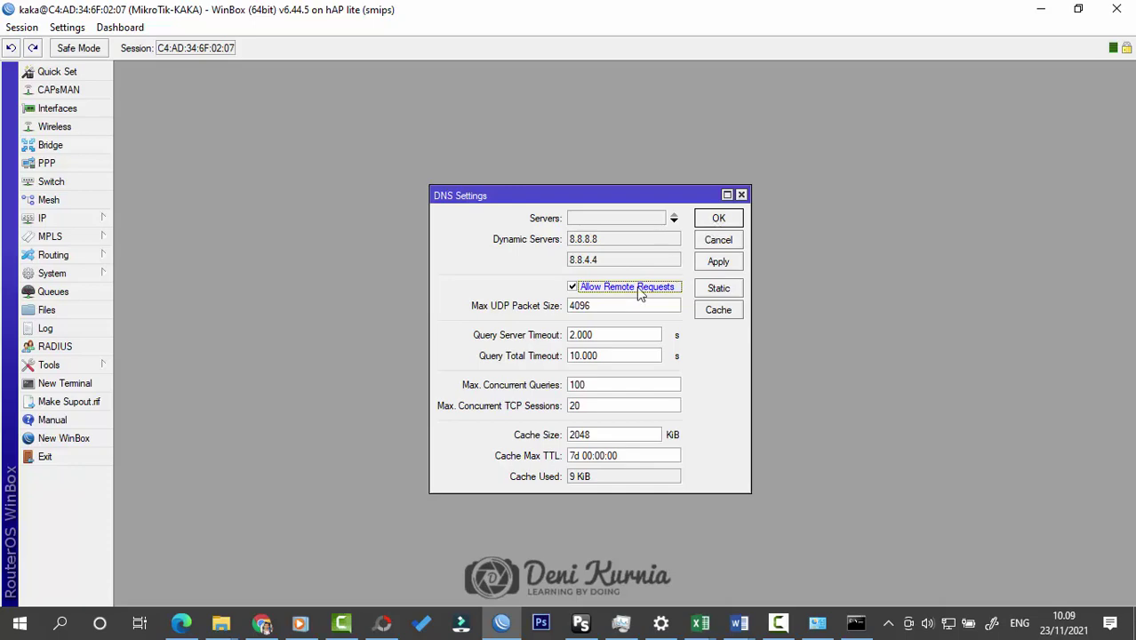
{"action": "left_click", "coordinate": [708, 220]}
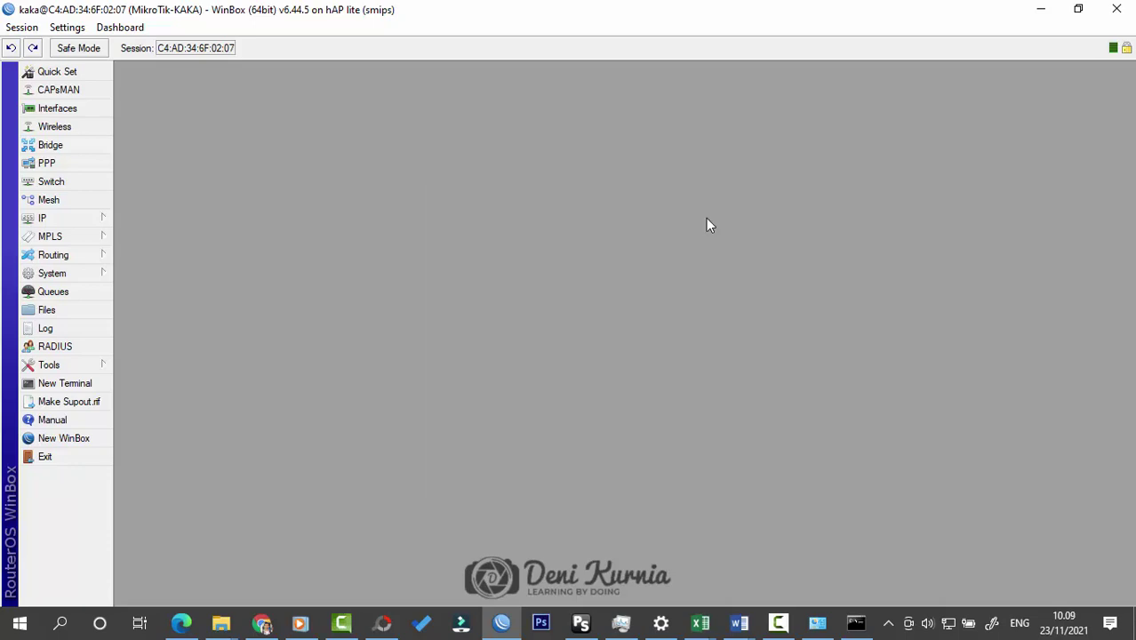
{"action": "left_click", "coordinate": [180, 623]}
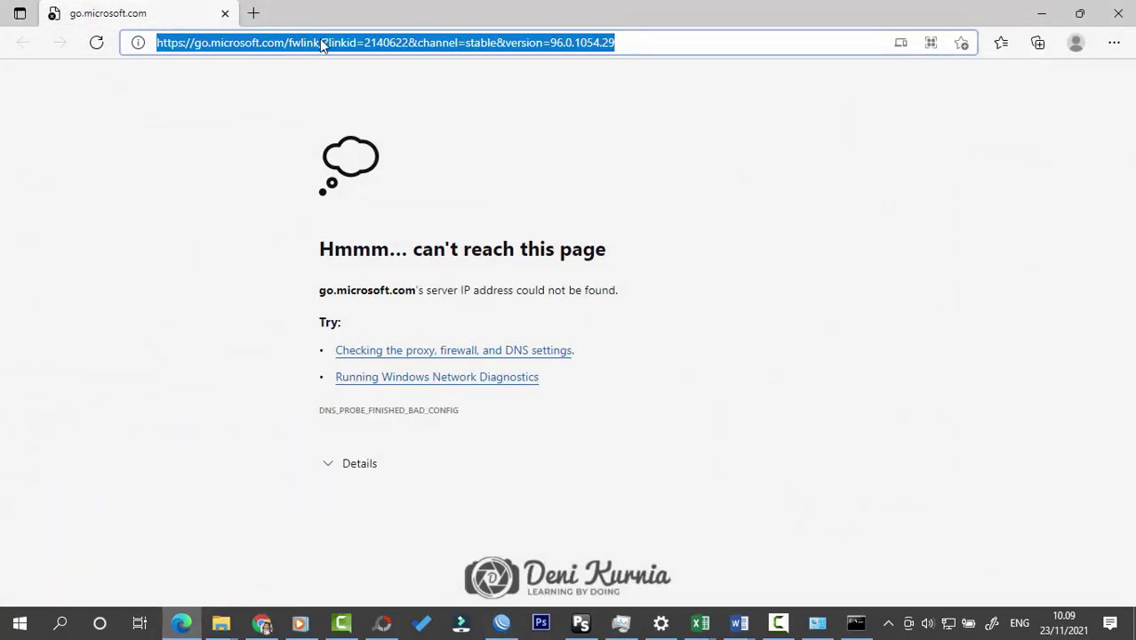
Step: Load google.com in Edge and search for youtube, then return to WinBox
{"action": "type", "text": "g"}
{"action": "key", "text": "Return"}
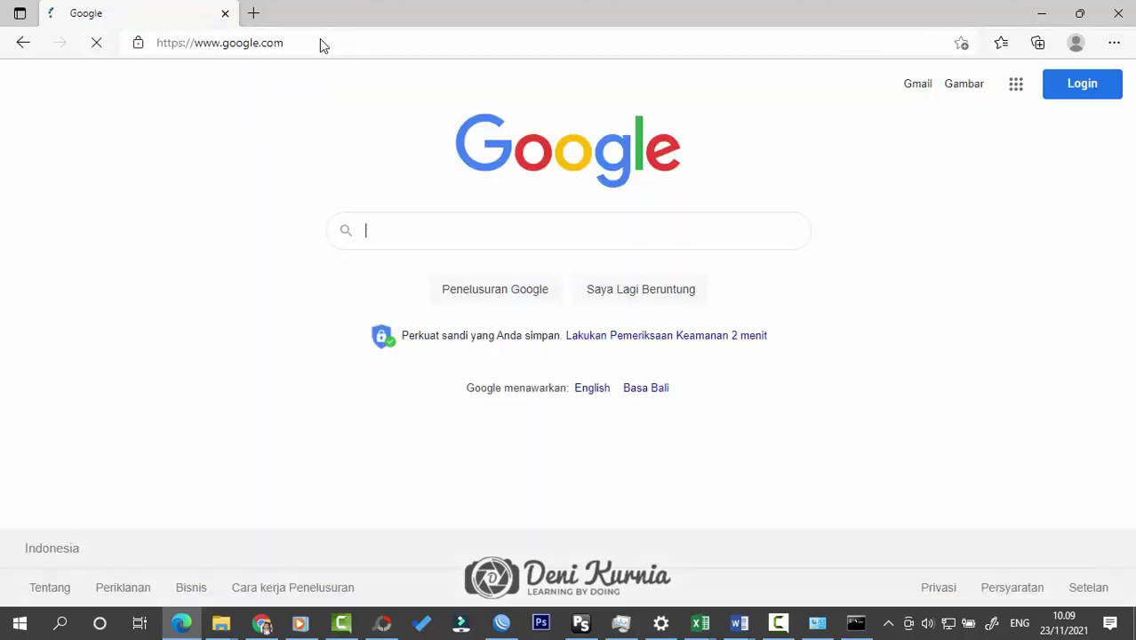
{"action": "left_click", "coordinate": [439, 234]}
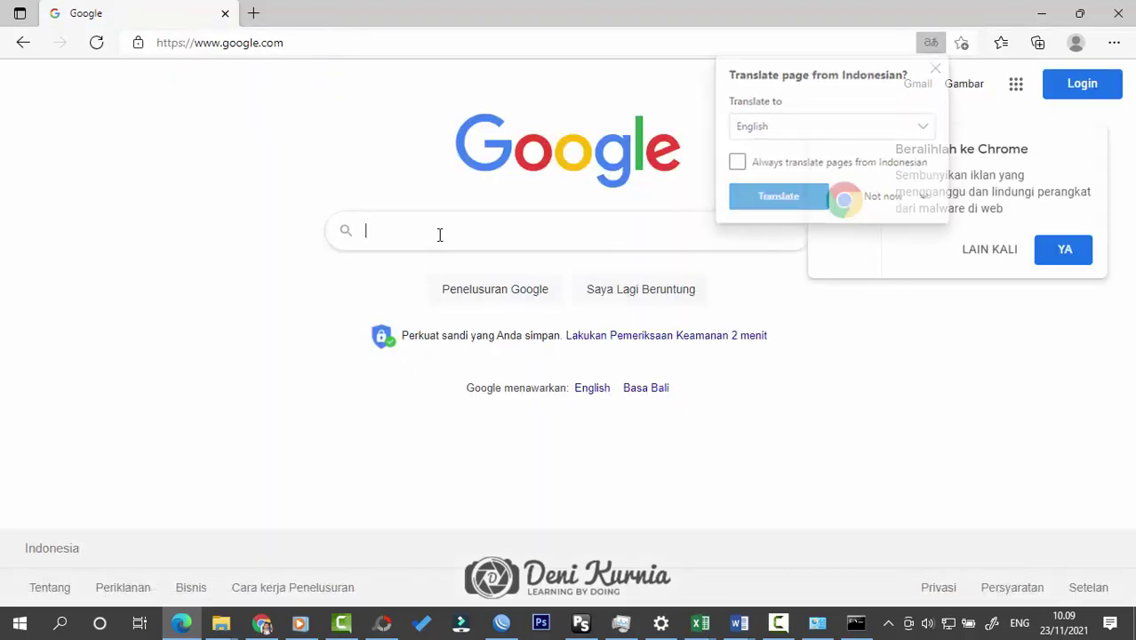
{"action": "type", "text": "youtube"}
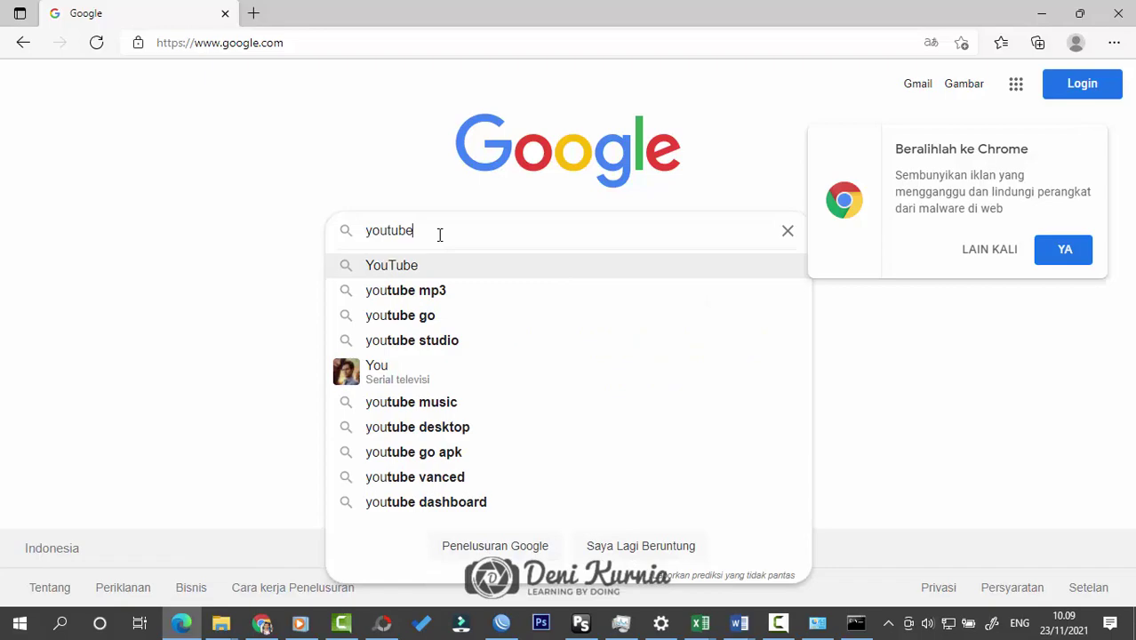
{"action": "key", "text": "Return"}
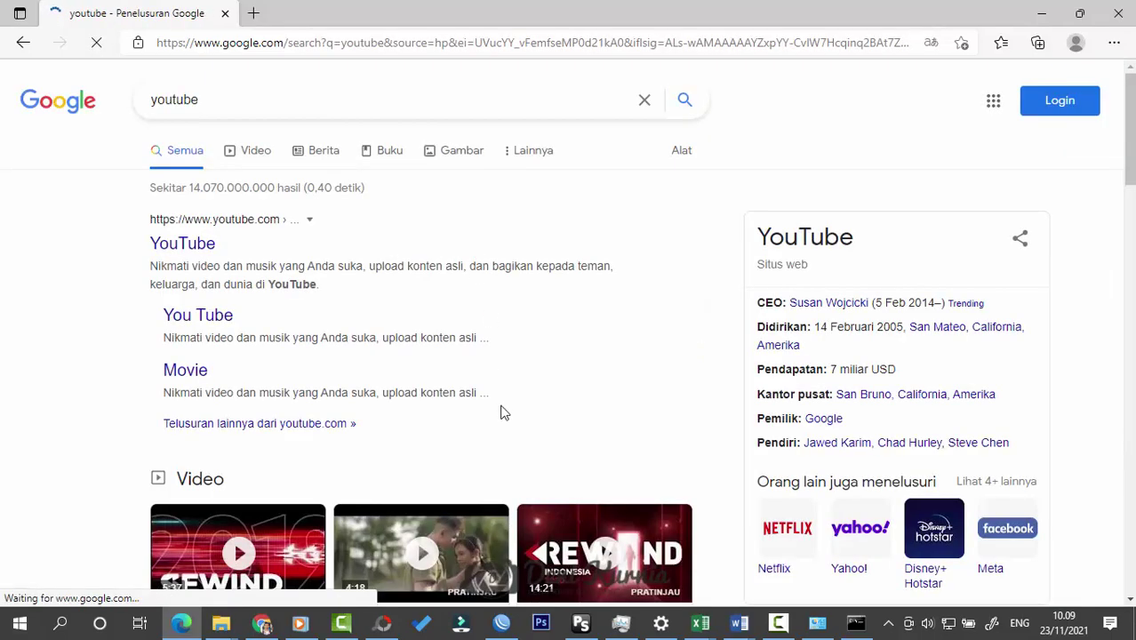
{"action": "scroll", "coordinate": [502, 417], "scroll_direction": "down", "scroll_amount": 10}
{"action": "scroll", "coordinate": [503, 426], "scroll_direction": "up", "scroll_amount": 10}
{"action": "key", "text": "alt+Tab"}
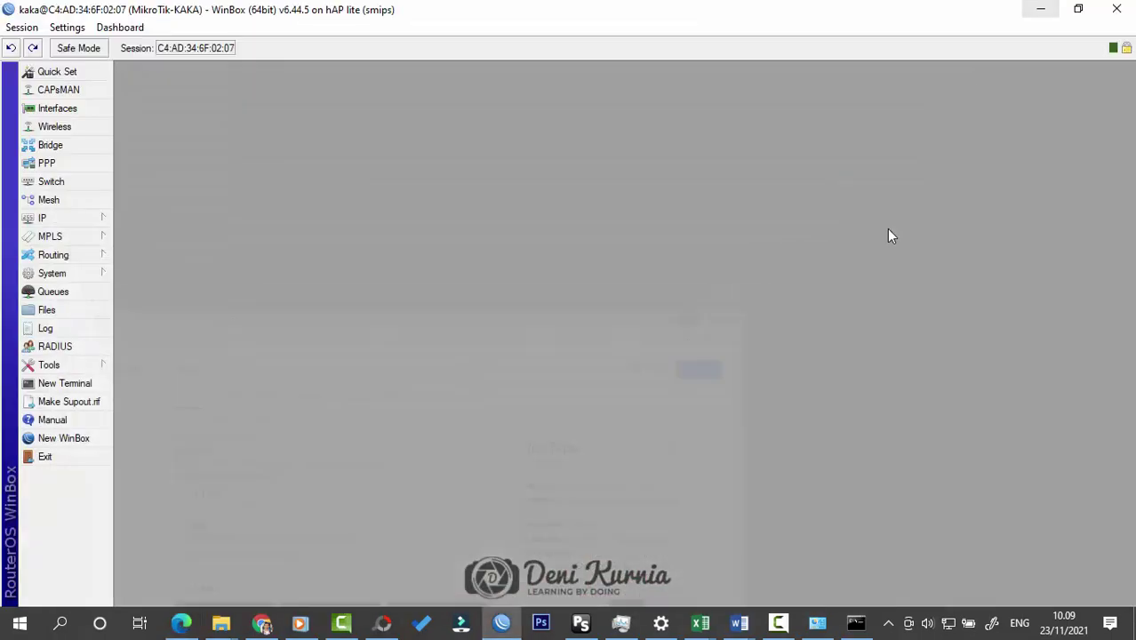
{"action": "left_click", "coordinate": [741, 622]}
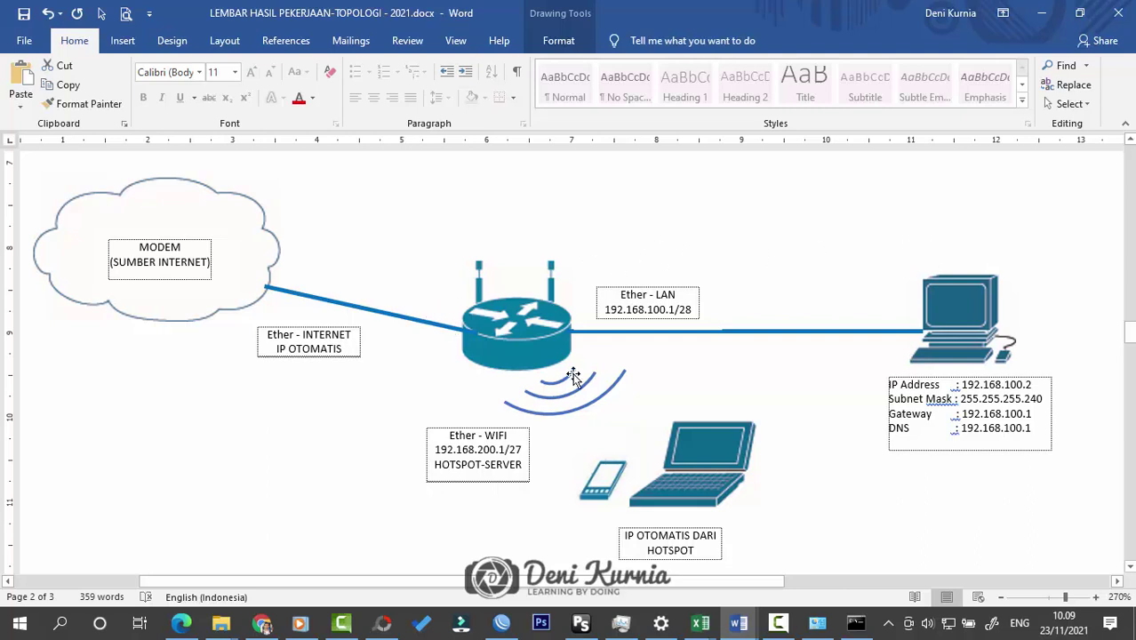
{"action": "scroll", "coordinate": [641, 438], "scroll_direction": "down", "scroll_amount": 1}
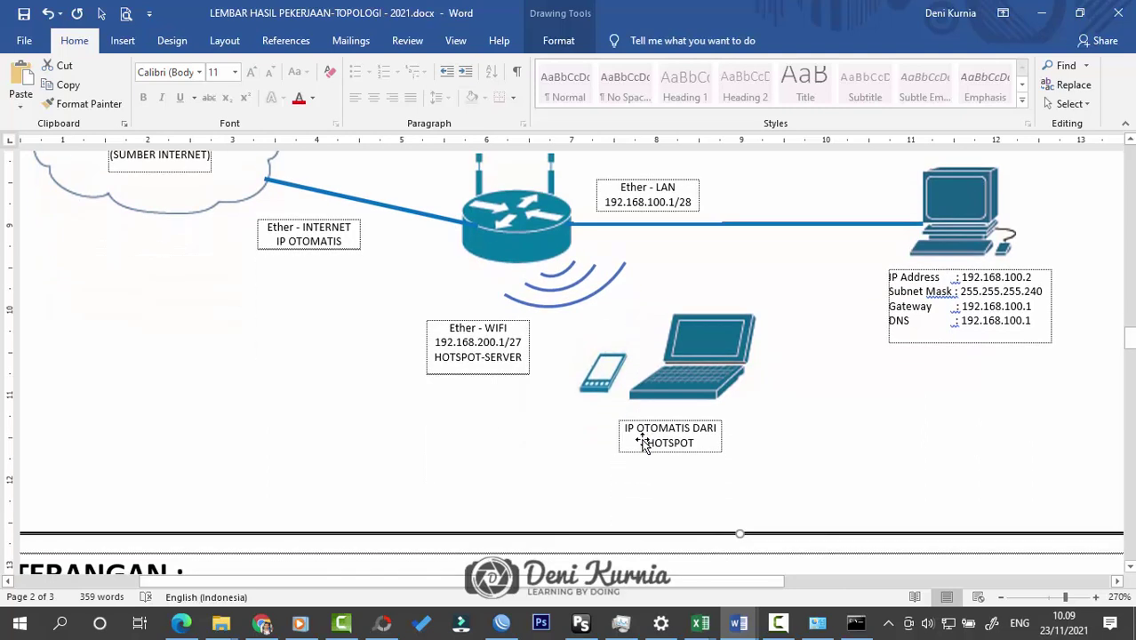
{"action": "scroll", "coordinate": [640, 439], "scroll_direction": "up", "scroll_amount": 1}
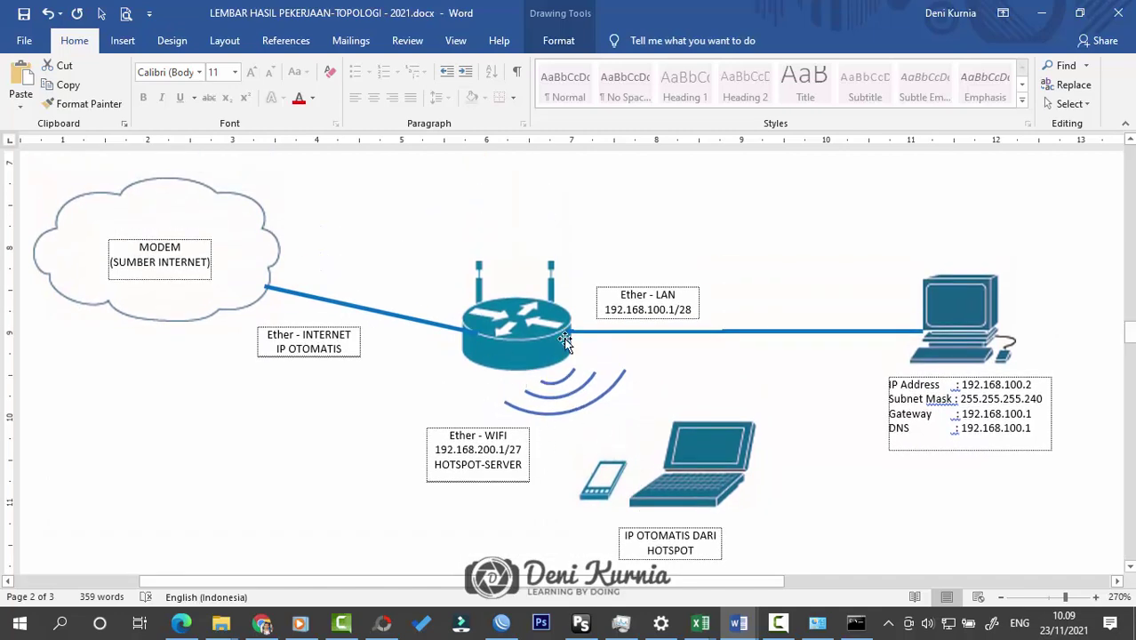
{"action": "left_click", "coordinate": [1040, 14]}
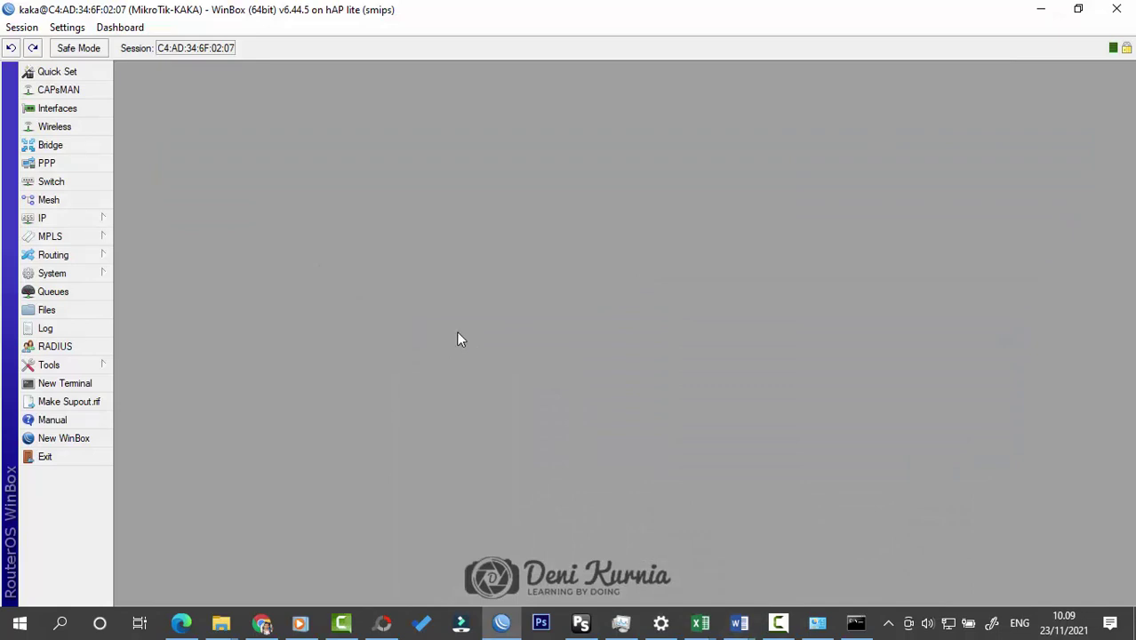
Step: Enable the disabled wlan1 interface in Wireless Tables
{"action": "left_click", "coordinate": [93, 126]}
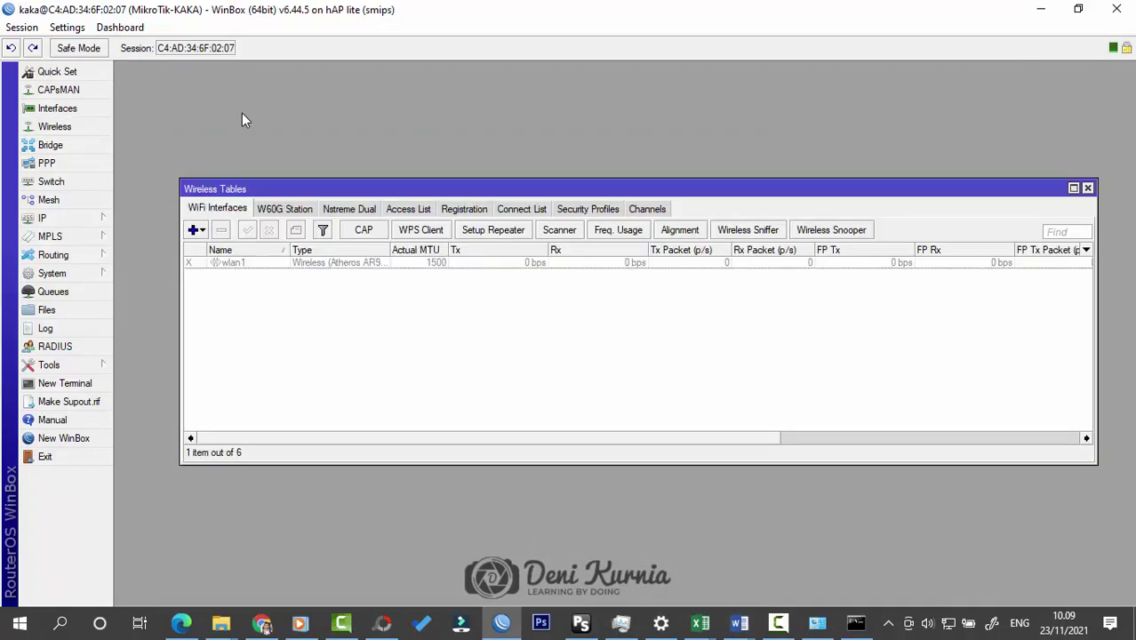
{"action": "left_click", "coordinate": [239, 264]}
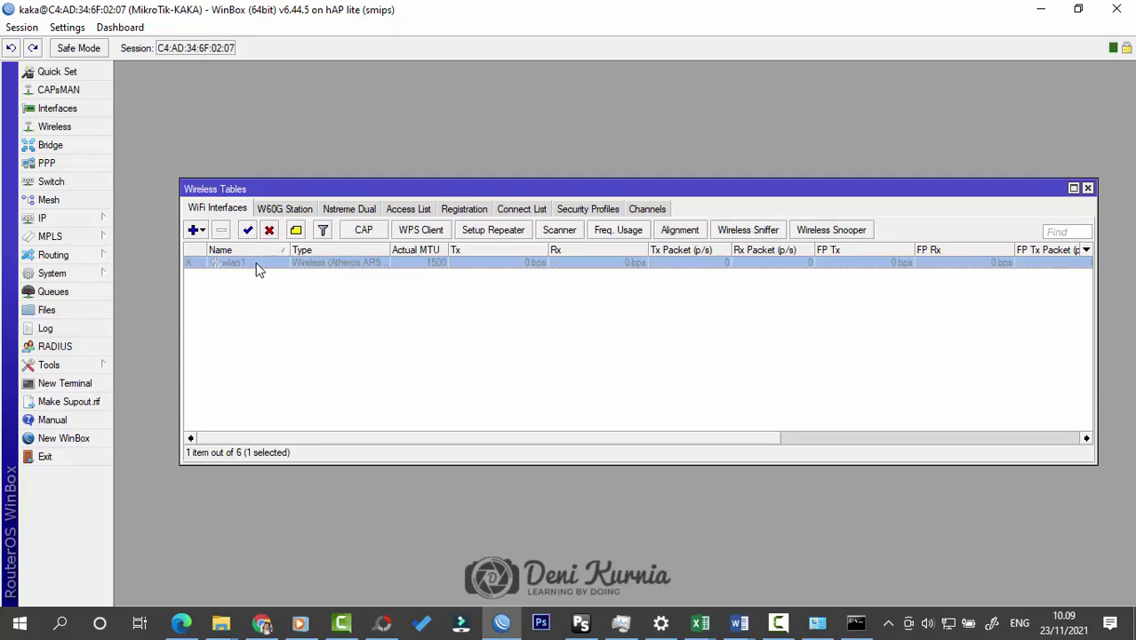
{"action": "left_click", "coordinate": [248, 230]}
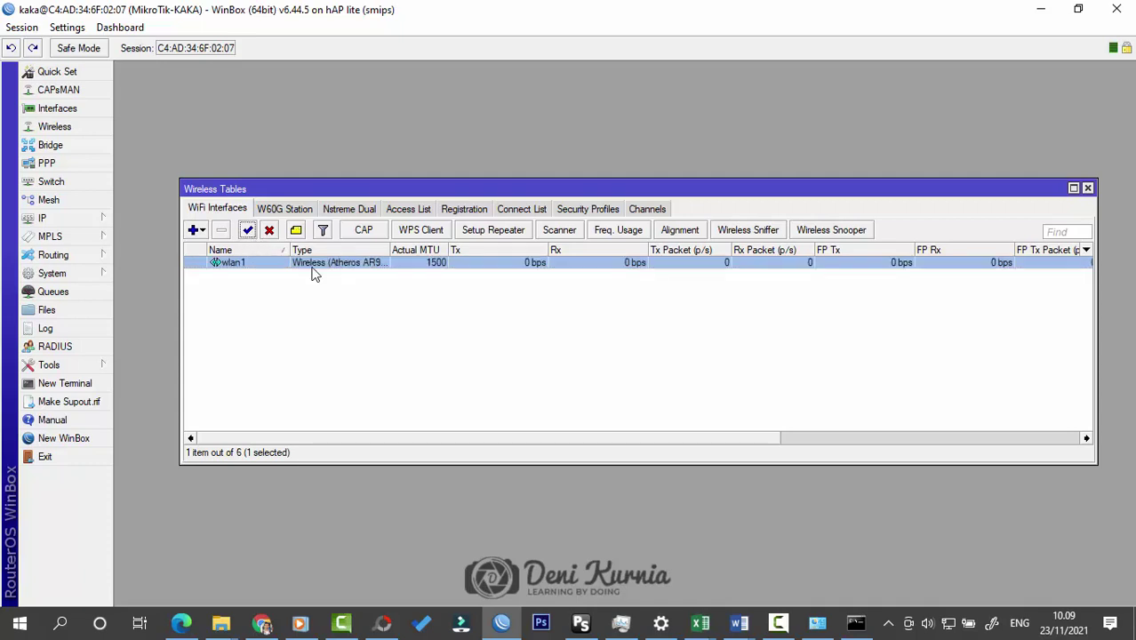
{"action": "left_click", "coordinate": [524, 327]}
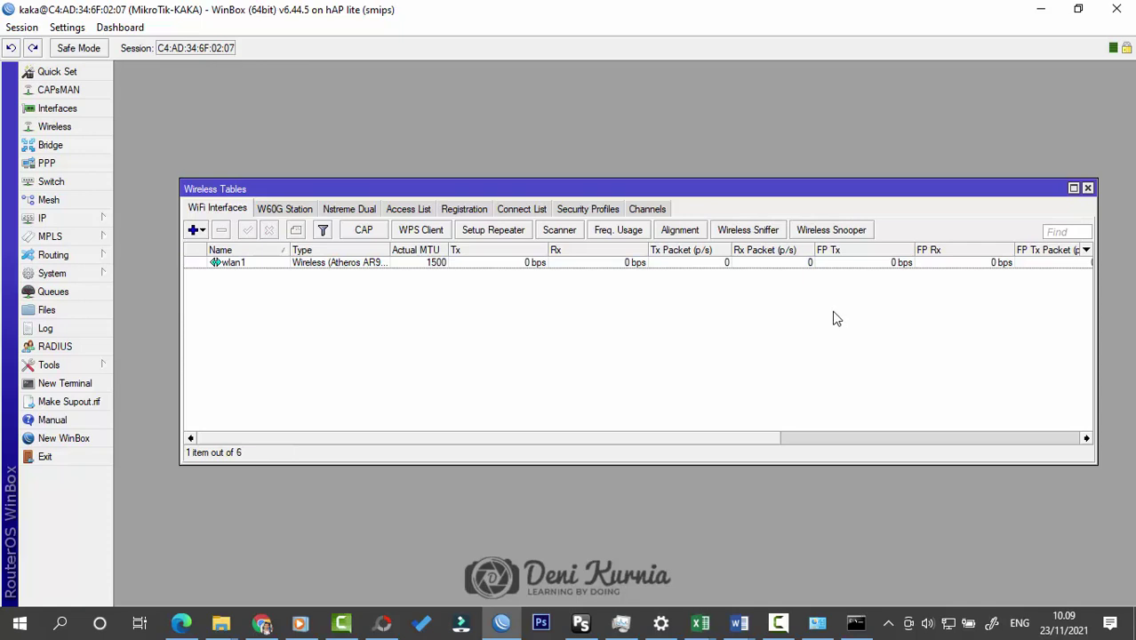
Step: Open wlan1's interface settings and bring up the Word topology diagram
{"action": "double_click", "coordinate": [249, 264]}
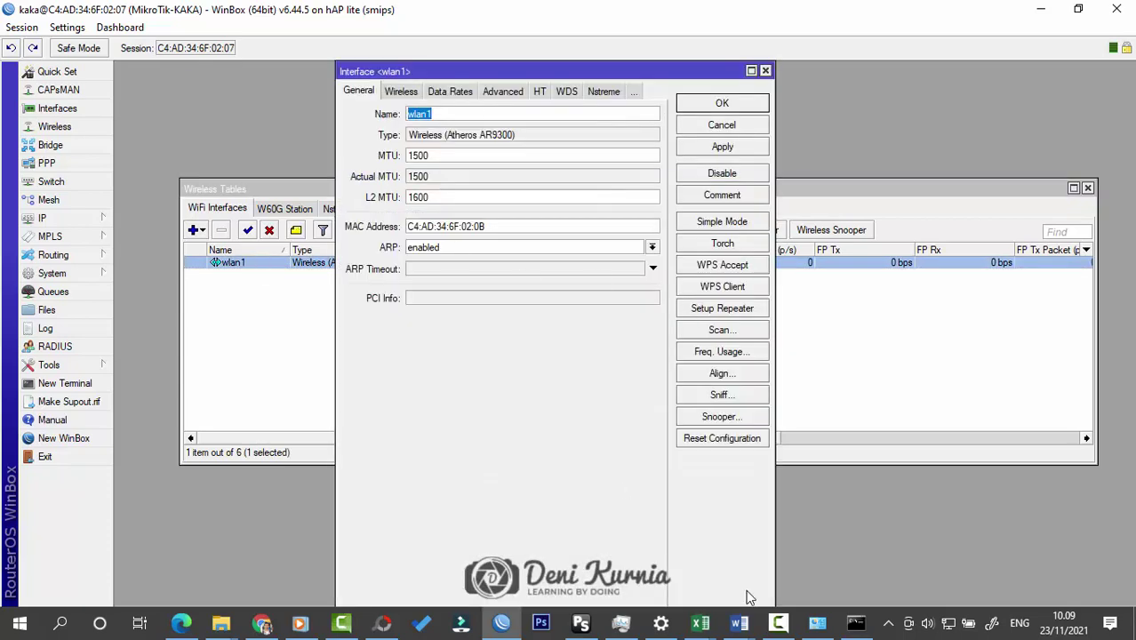
{"action": "mouse_move", "coordinate": [738, 623]}
{"action": "left_click", "coordinate": [821, 548]}
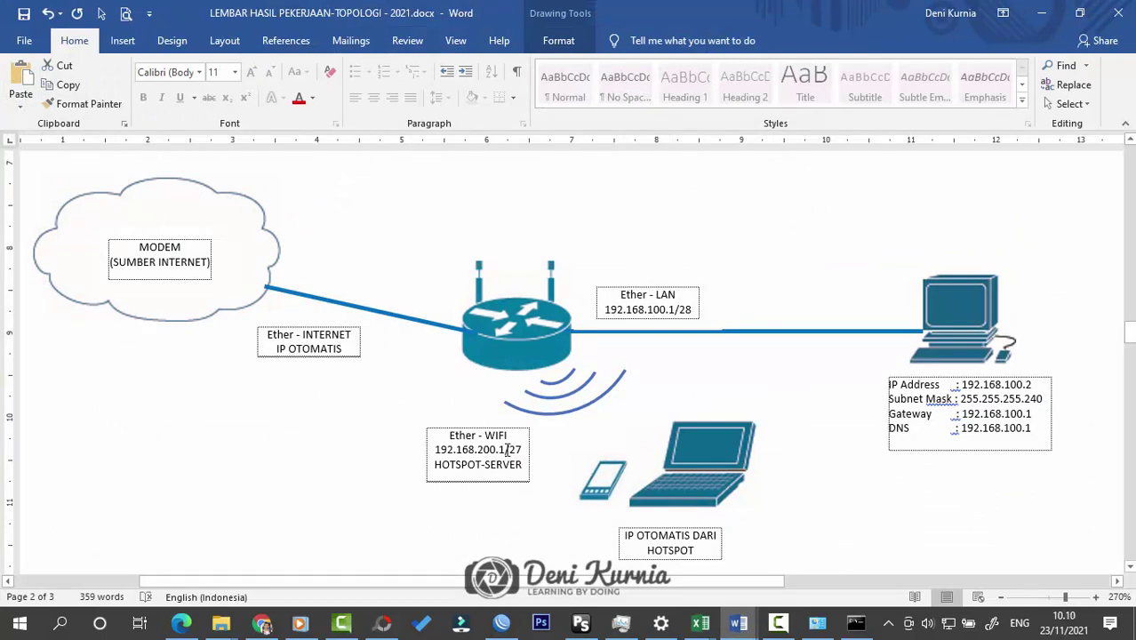
Step: Return from the topology diagram to WinBox and begin editing wlan1's interface name
{"action": "mouse_move", "coordinate": [743, 625]}
{"action": "left_click", "coordinate": [503, 623]}
{"action": "left_click", "coordinate": [460, 114]}
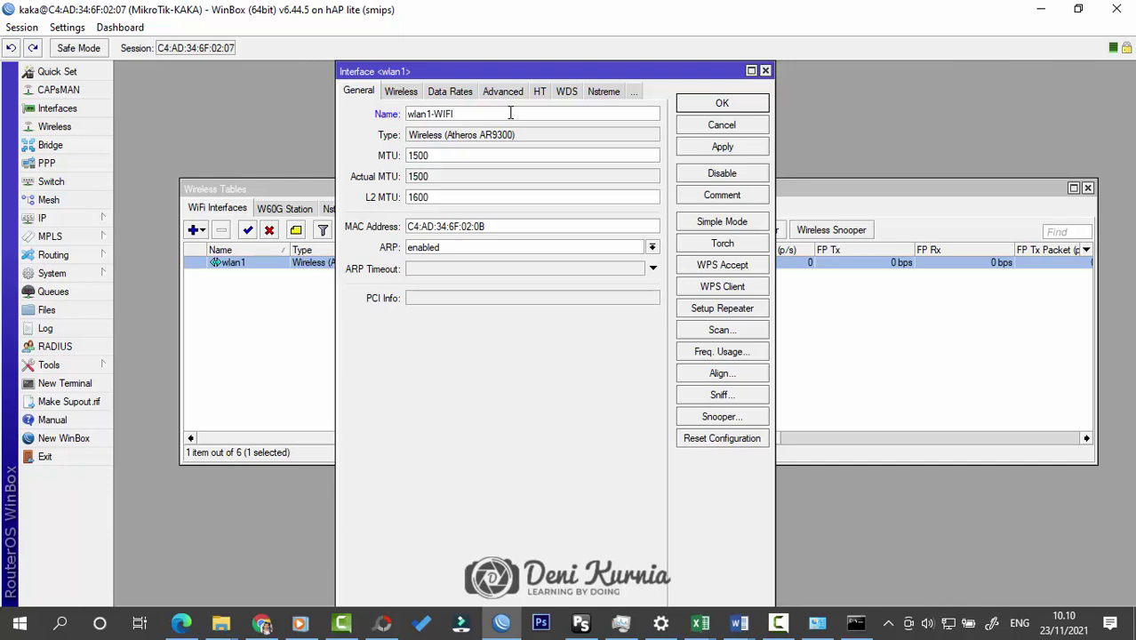
Step: Make wlan1-WIFI an ap bridge on 2462 MHz broadcasting SSID 'TKJ SMK CIJANGKAR', and save it
{"action": "left_click", "coordinate": [402, 92]}
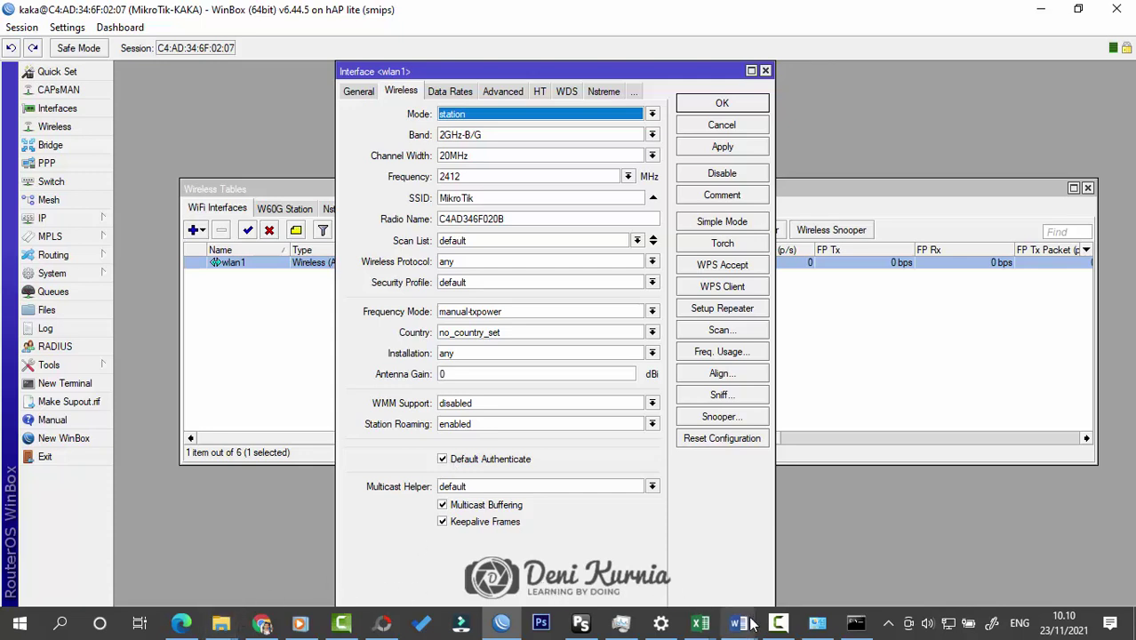
{"action": "left_click", "coordinate": [653, 114]}
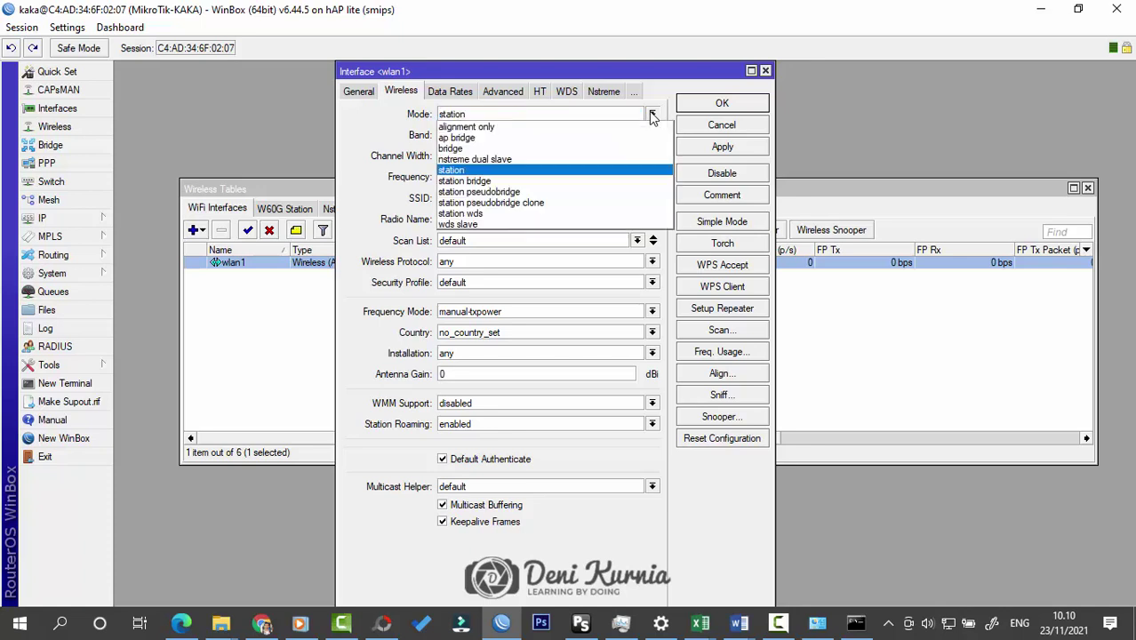
{"action": "left_click", "coordinate": [643, 138]}
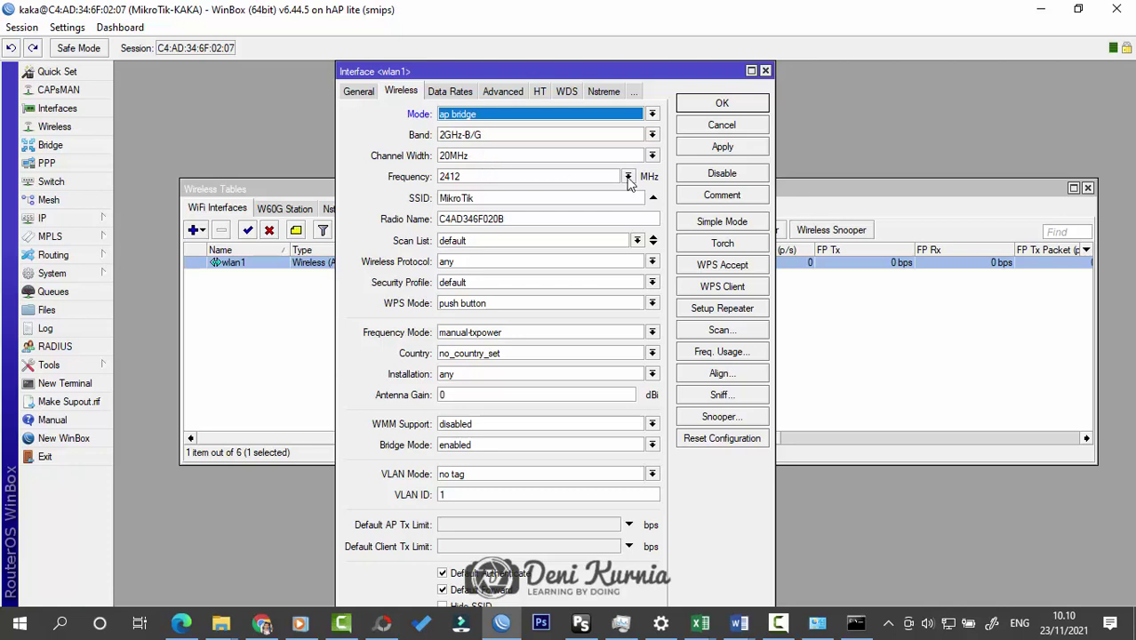
{"action": "left_click", "coordinate": [627, 177]}
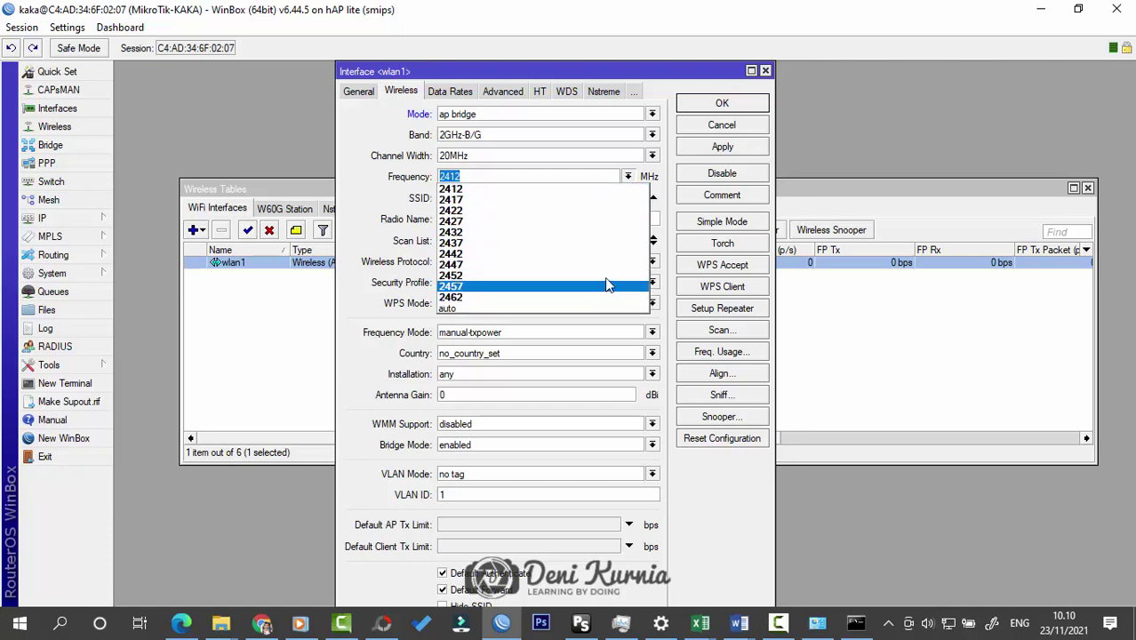
{"action": "left_click", "coordinate": [621, 296]}
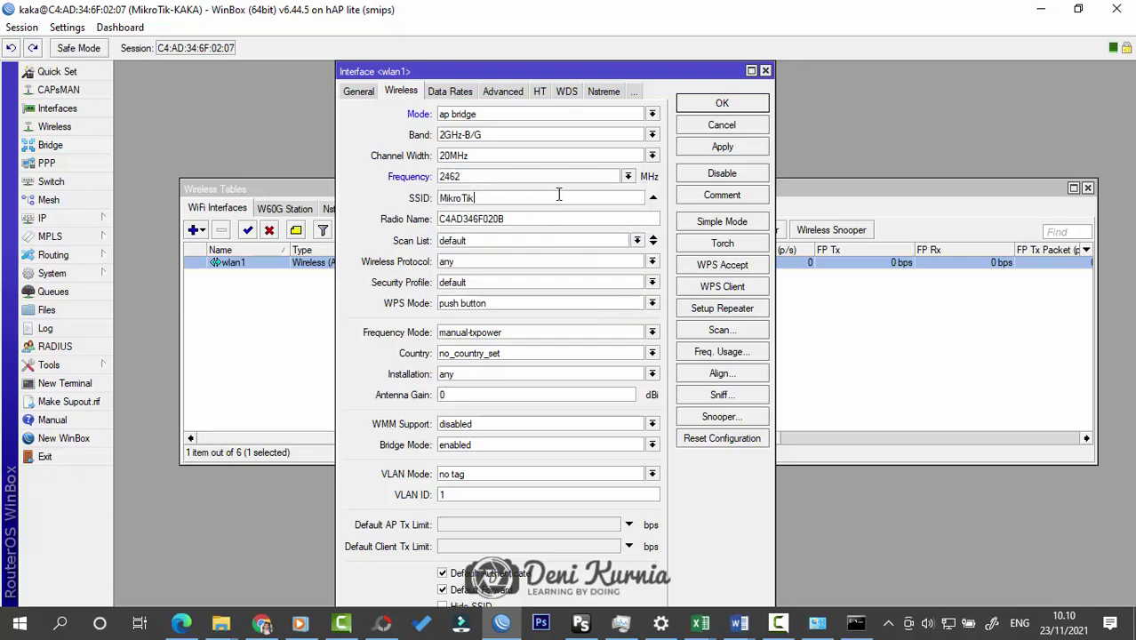
{"action": "key", "text": "Tab"}
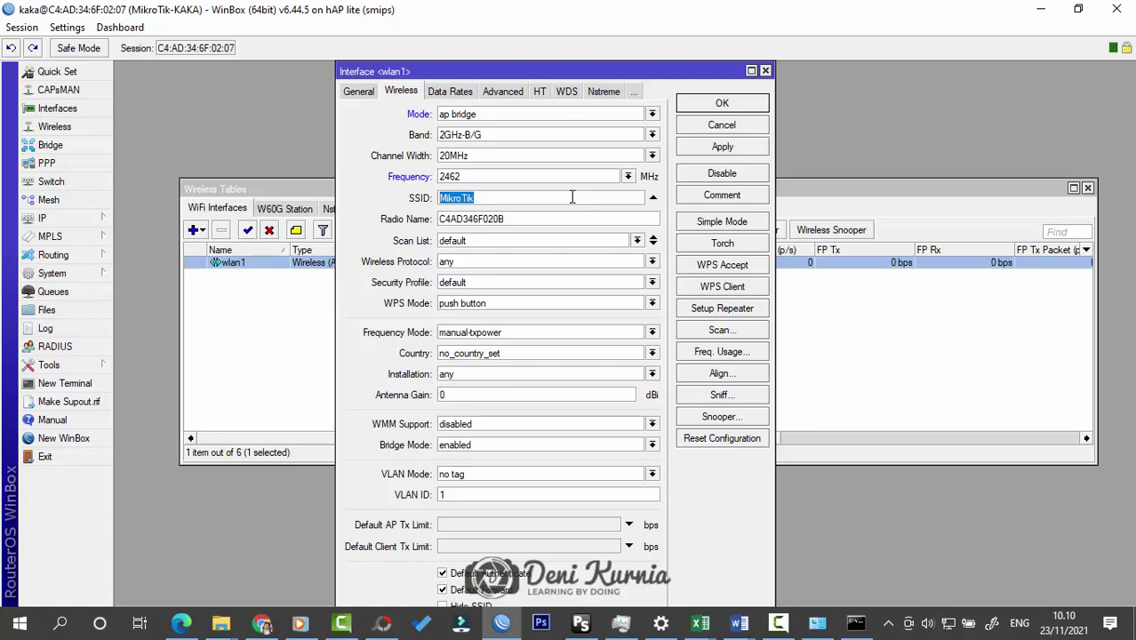
{"action": "type", "text": "TKJ SMK CIJANGKAR"}
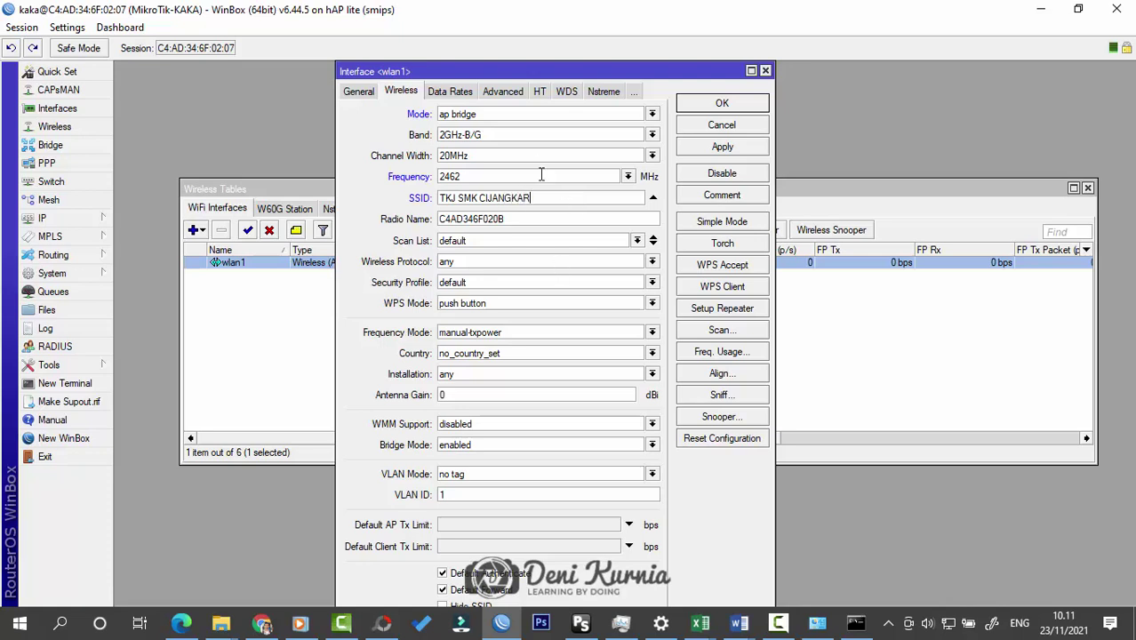
{"action": "left_click", "coordinate": [720, 105]}
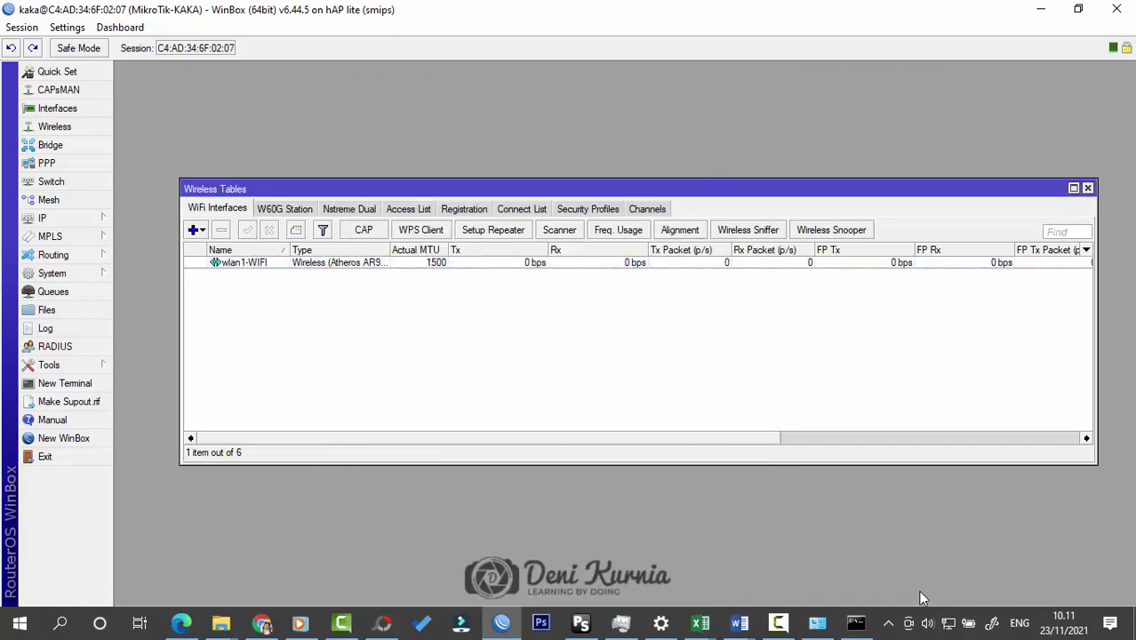
{"action": "left_click", "coordinate": [815, 627]}
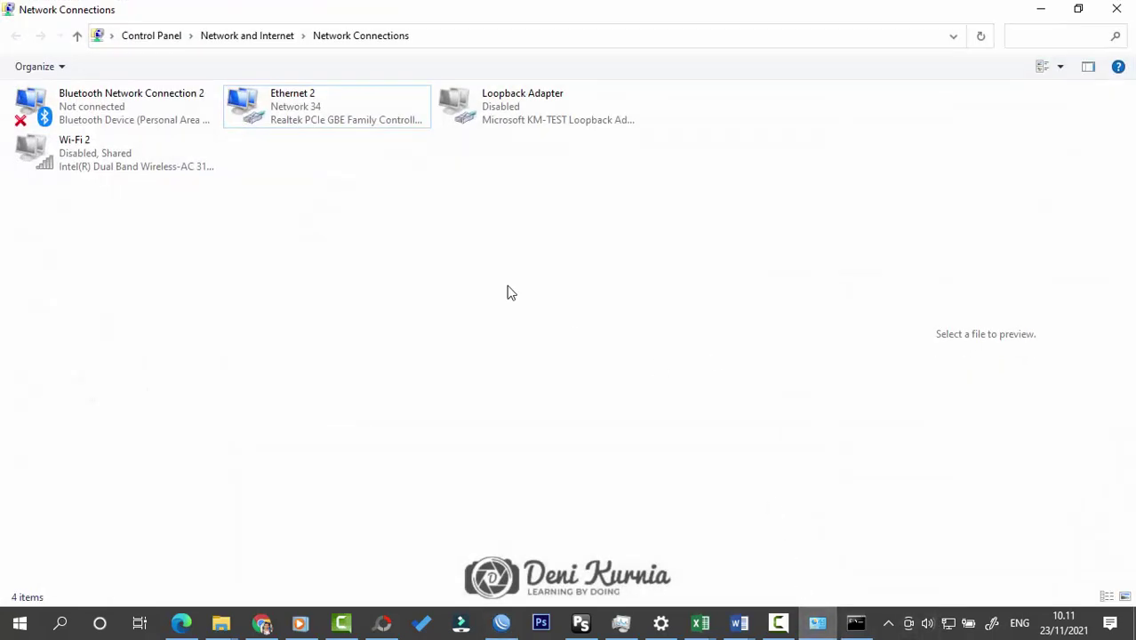
{"action": "mouse_move", "coordinate": [947, 627]}
{"action": "left_click", "coordinate": [1040, 9]}
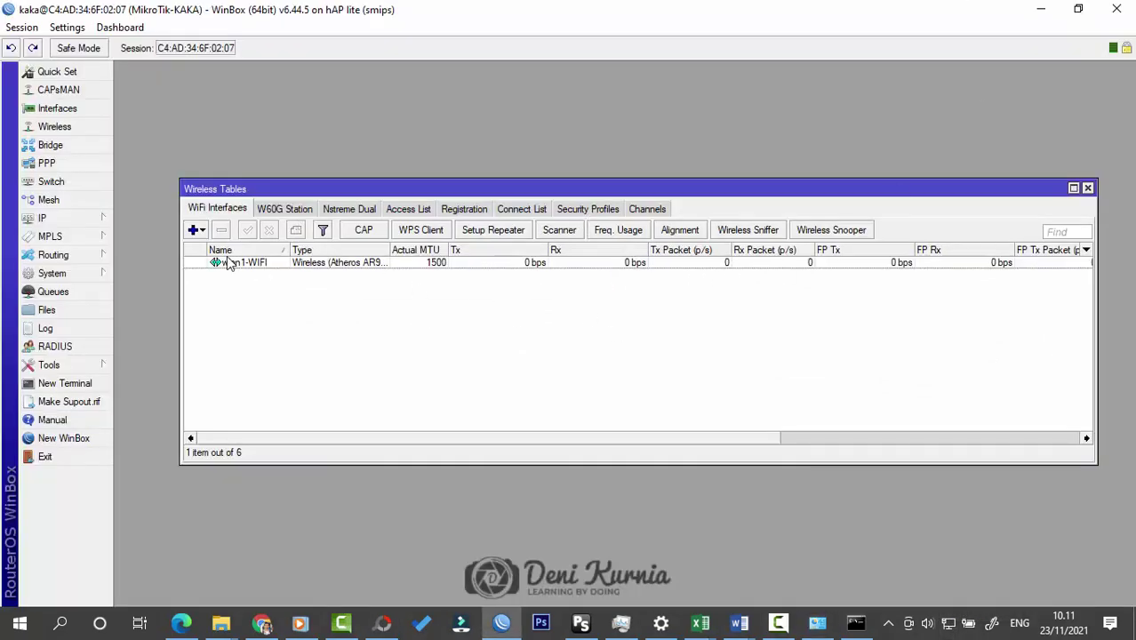
Step: Create security profile AMAN with dynamic keys and both WPA and WPA2 pre-shared keys filled in
{"action": "left_click", "coordinate": [573, 211]}
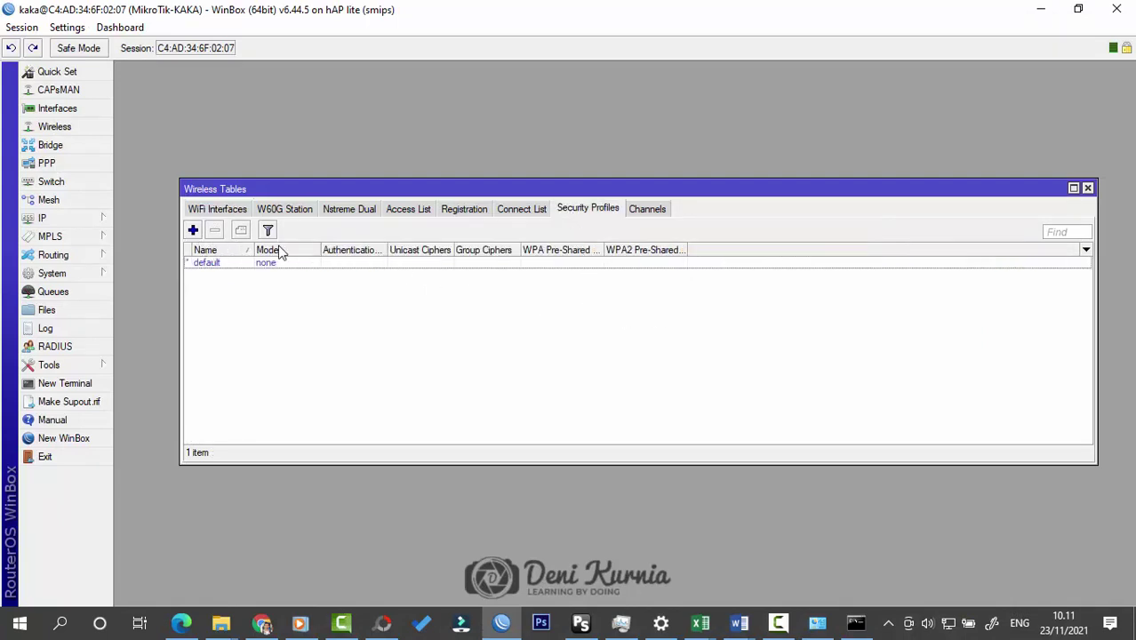
{"action": "left_click", "coordinate": [193, 230]}
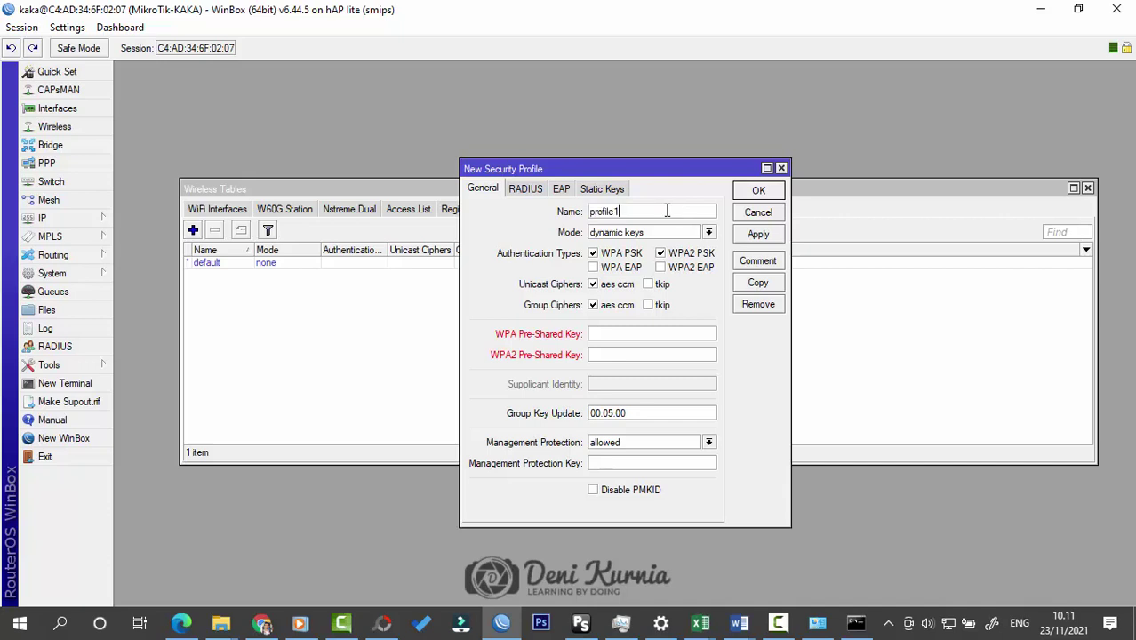
{"action": "type", "text": "AMAN"}
{"action": "key", "text": "Tab"}
{"action": "key", "text": "Tab"}
{"action": "key", "text": "Tab"}
{"action": "key", "text": "Tab"}
{"action": "key", "text": "Tab"}
{"action": "key", "text": "Tab"}
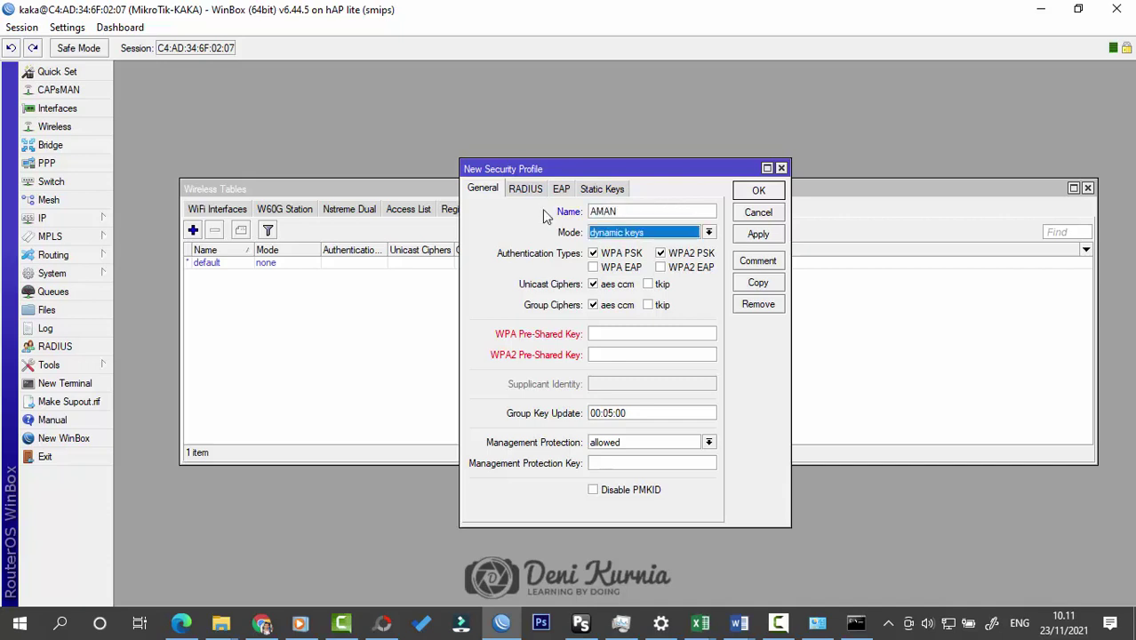
{"action": "key", "text": "Tab"}
{"action": "key", "text": "Tab"}
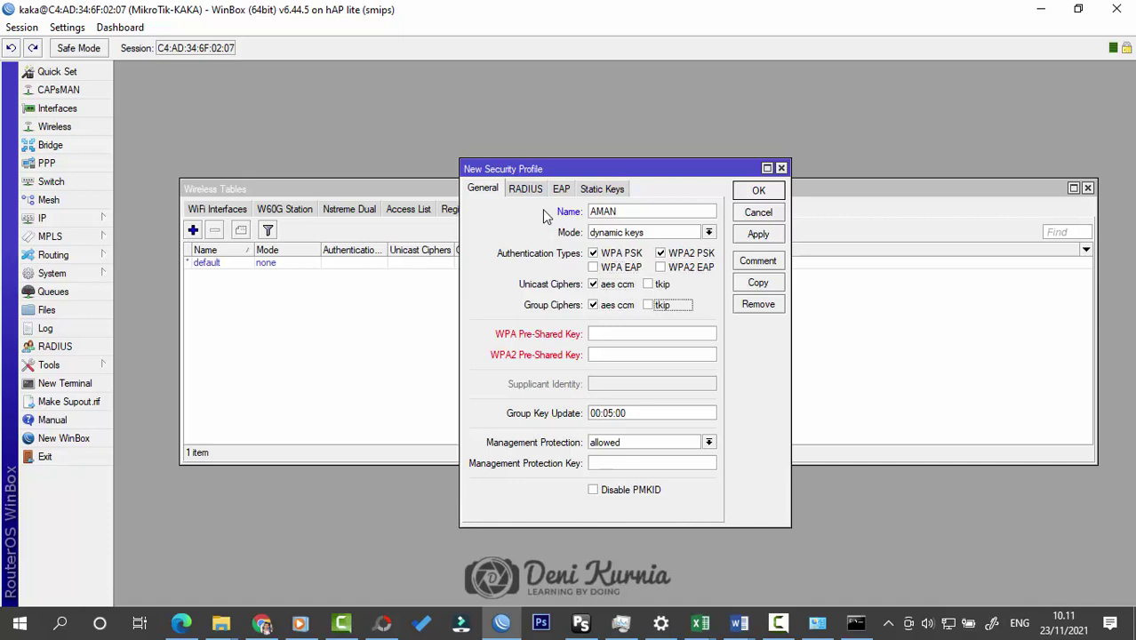
{"action": "type", "text": "12345678"}
{"action": "key", "text": "Tab"}
{"action": "type", "text": "123456"}
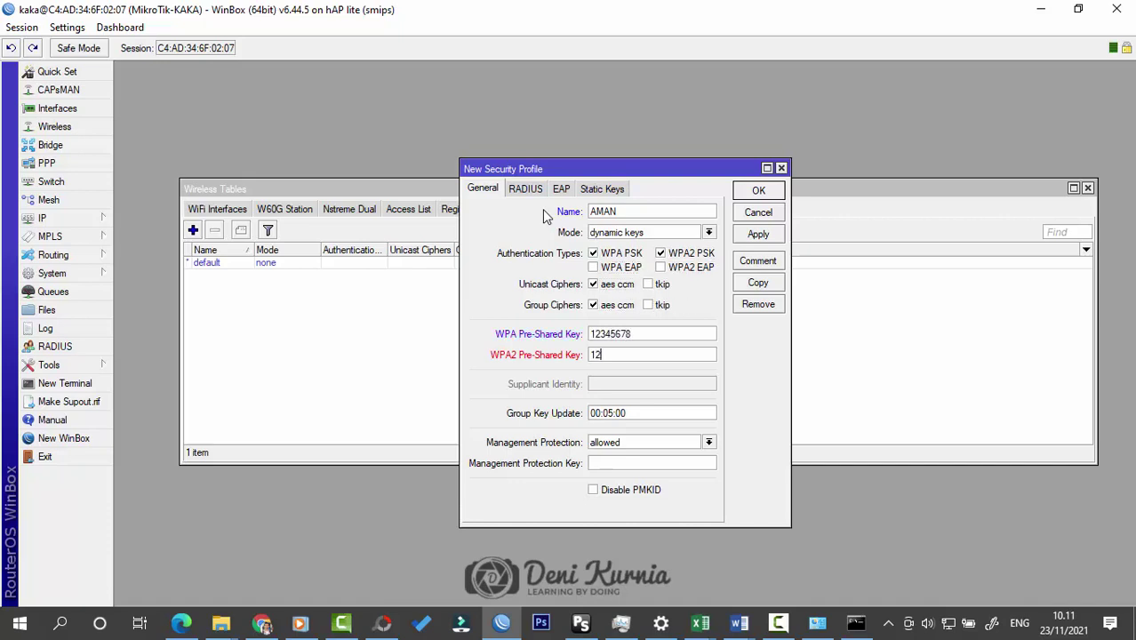
{"action": "type", "text": "78"}
{"action": "left_click", "coordinate": [754, 192]}
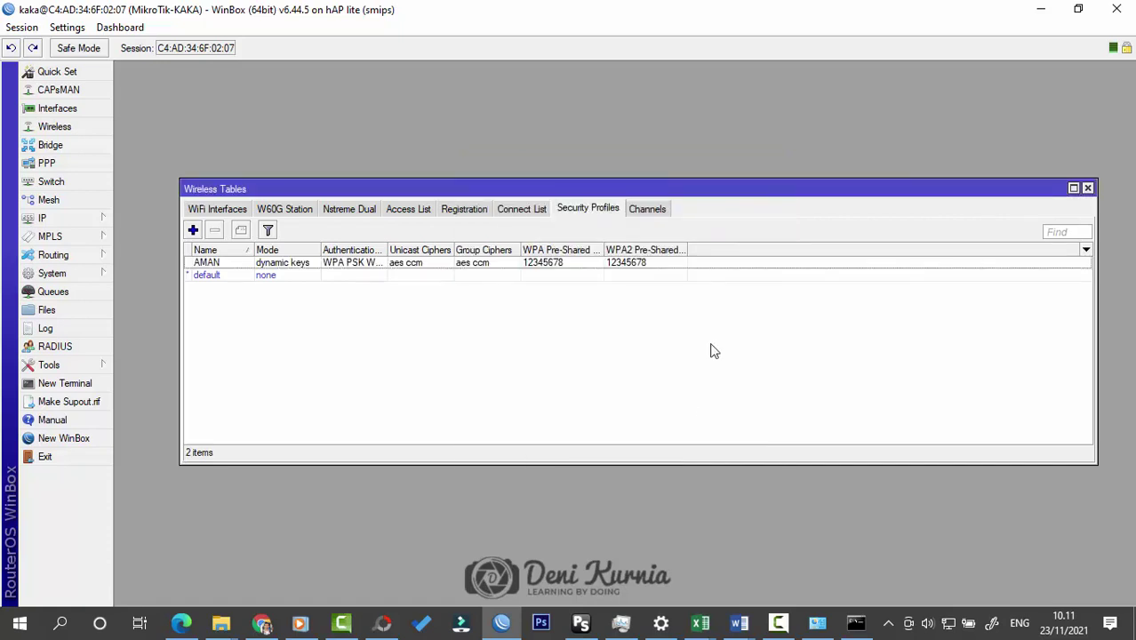
{"action": "left_click", "coordinate": [198, 209]}
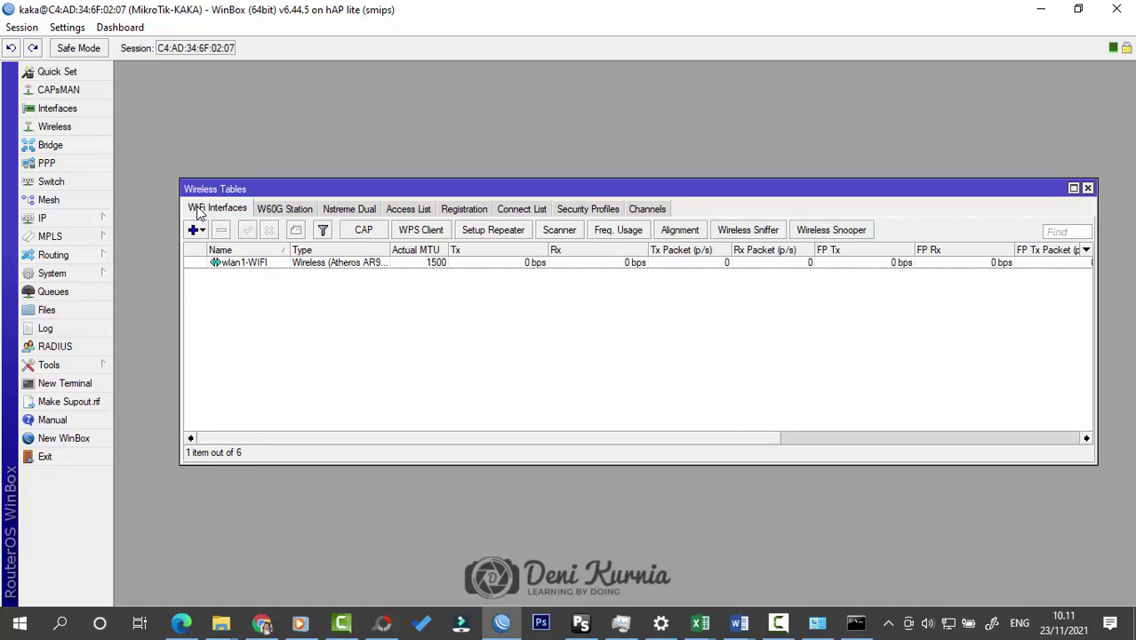
Step: Try AMAN on wlan1-WIFI, revert to the default security profile, save, and close Wireless Tables
{"action": "double_click", "coordinate": [267, 265]}
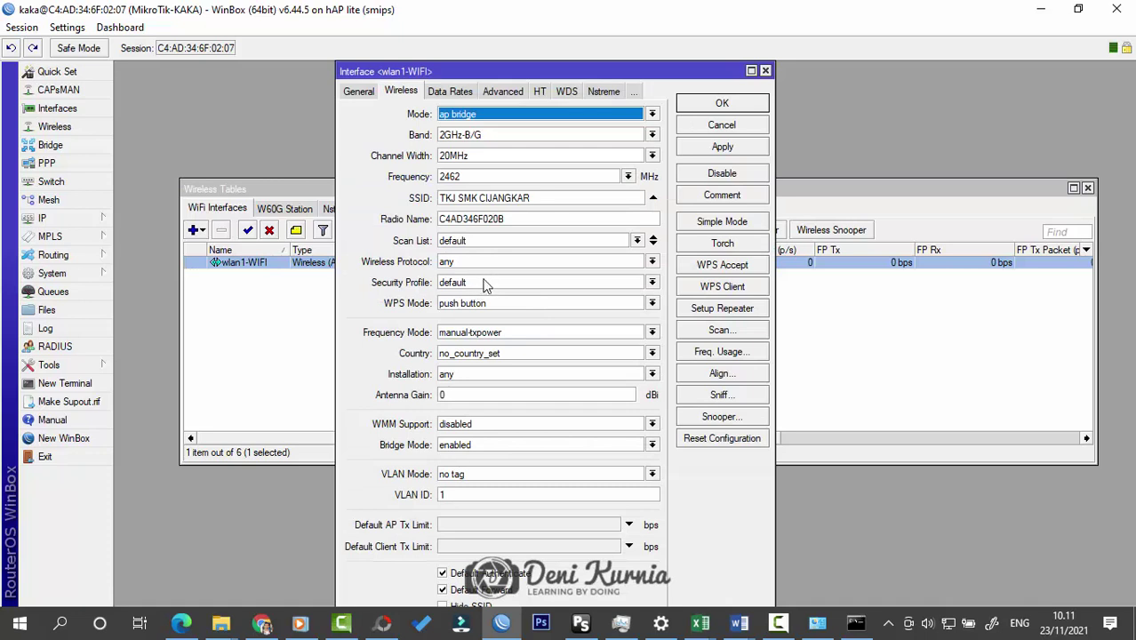
{"action": "left_click", "coordinate": [484, 284]}
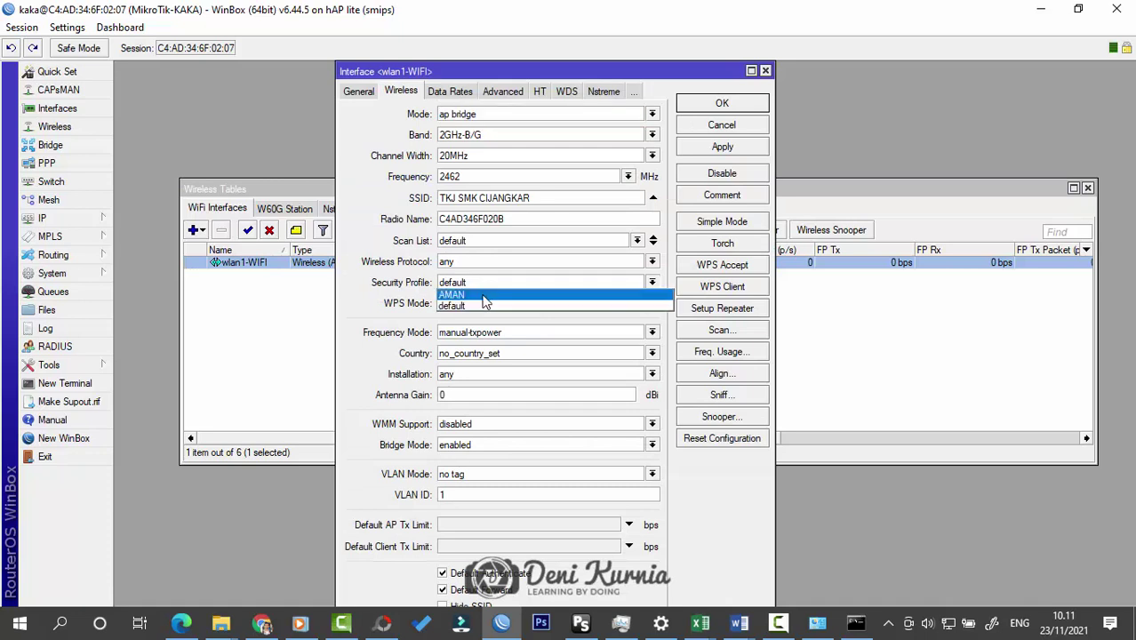
{"action": "left_click", "coordinate": [484, 296]}
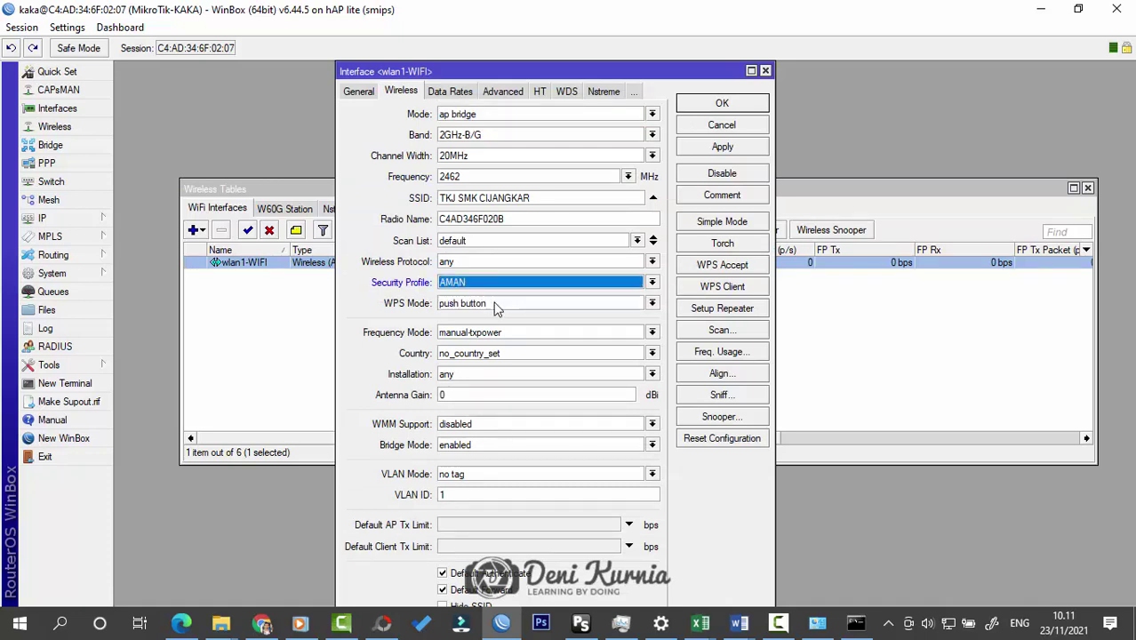
{"action": "left_click", "coordinate": [610, 286]}
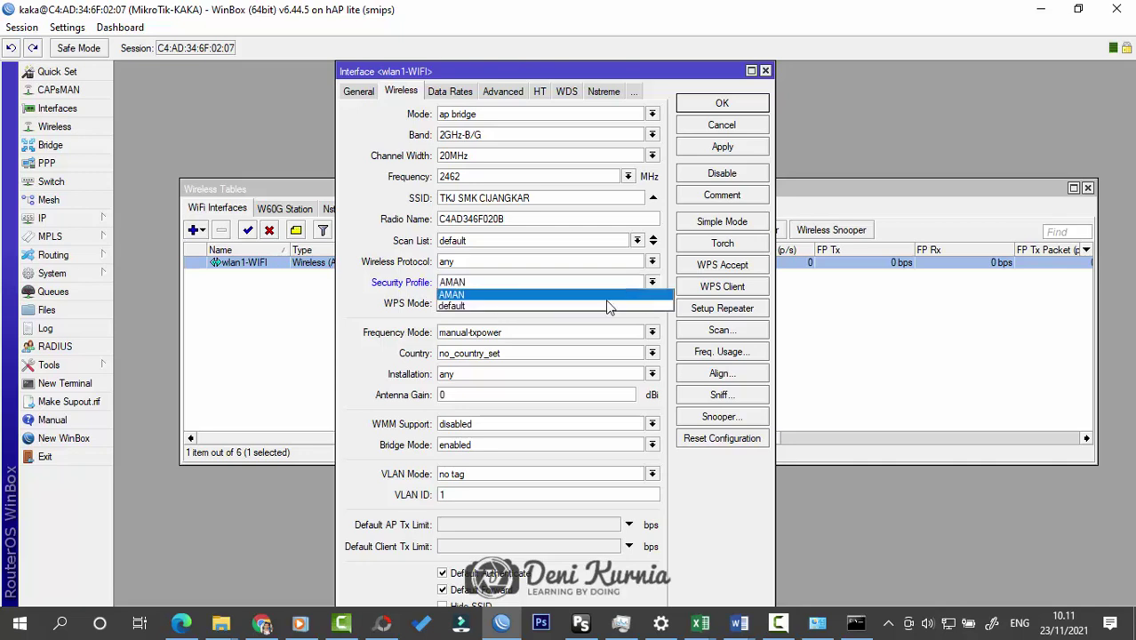
{"action": "left_click", "coordinate": [606, 306]}
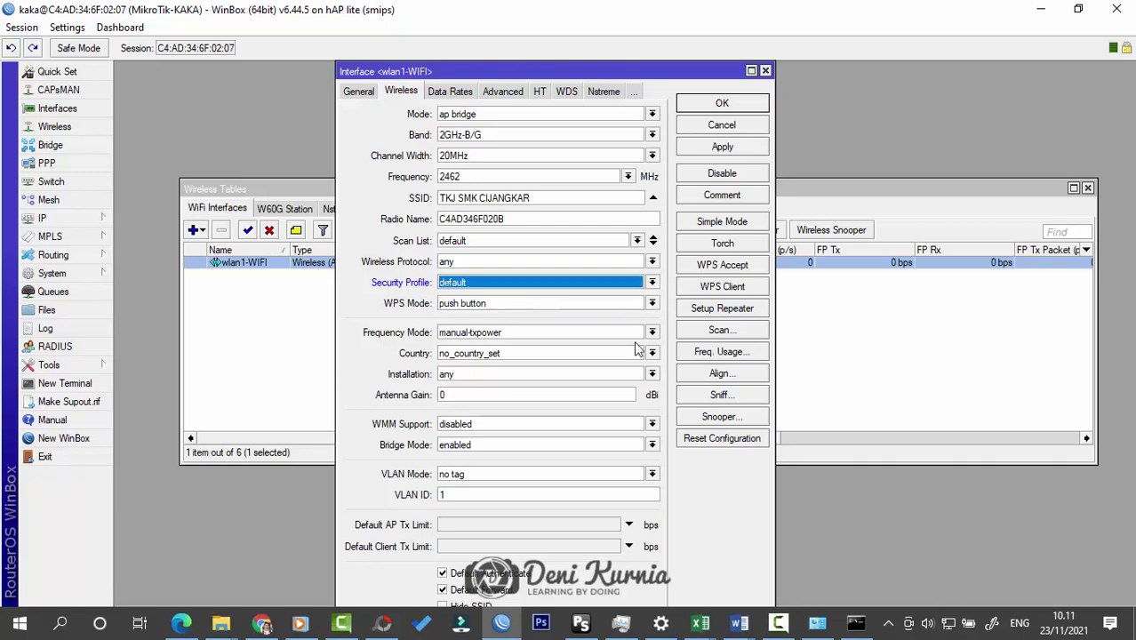
{"action": "left_click", "coordinate": [720, 105]}
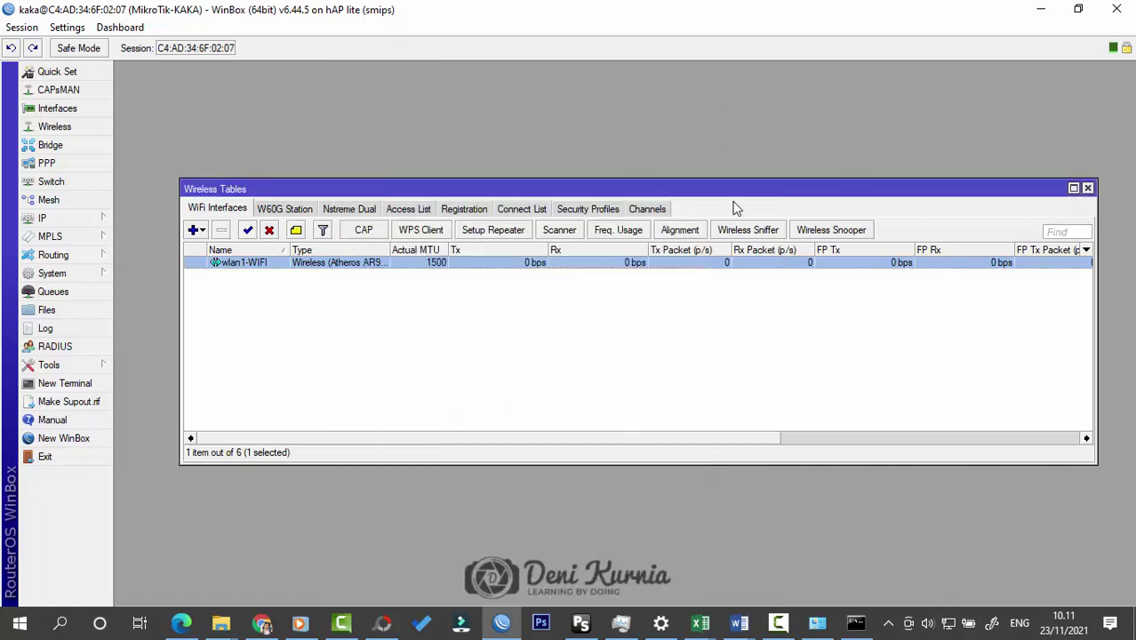
{"action": "left_click", "coordinate": [1088, 189]}
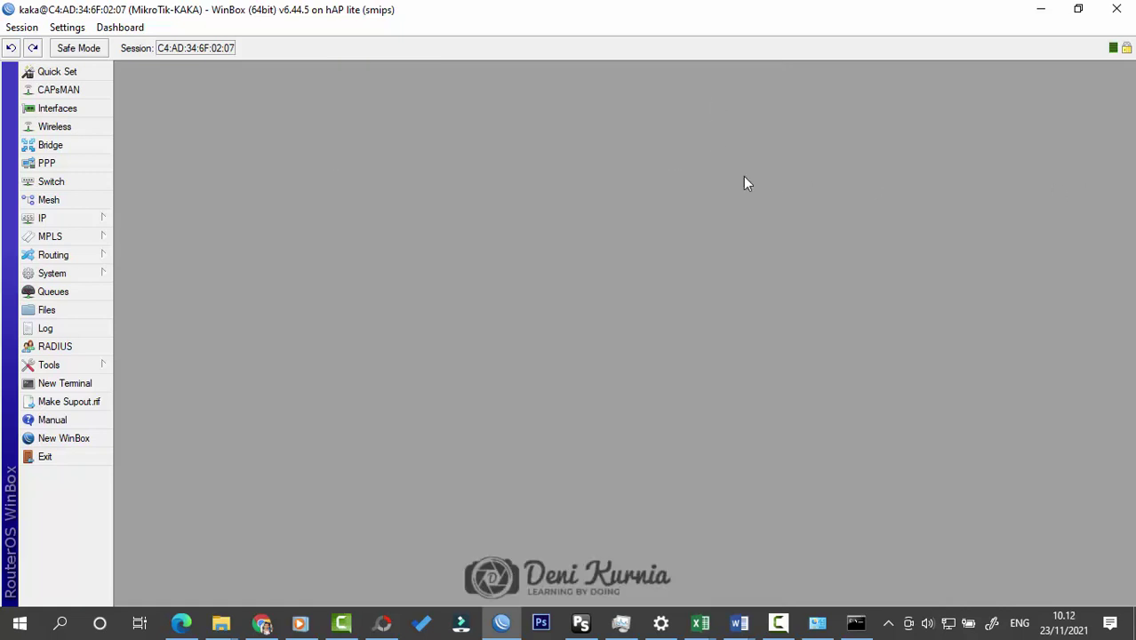
Step: Show the router's IP Addresses list, then enable the laptop's Wi-Fi 2 adapter in Network Connections
{"action": "left_click", "coordinate": [81, 218]}
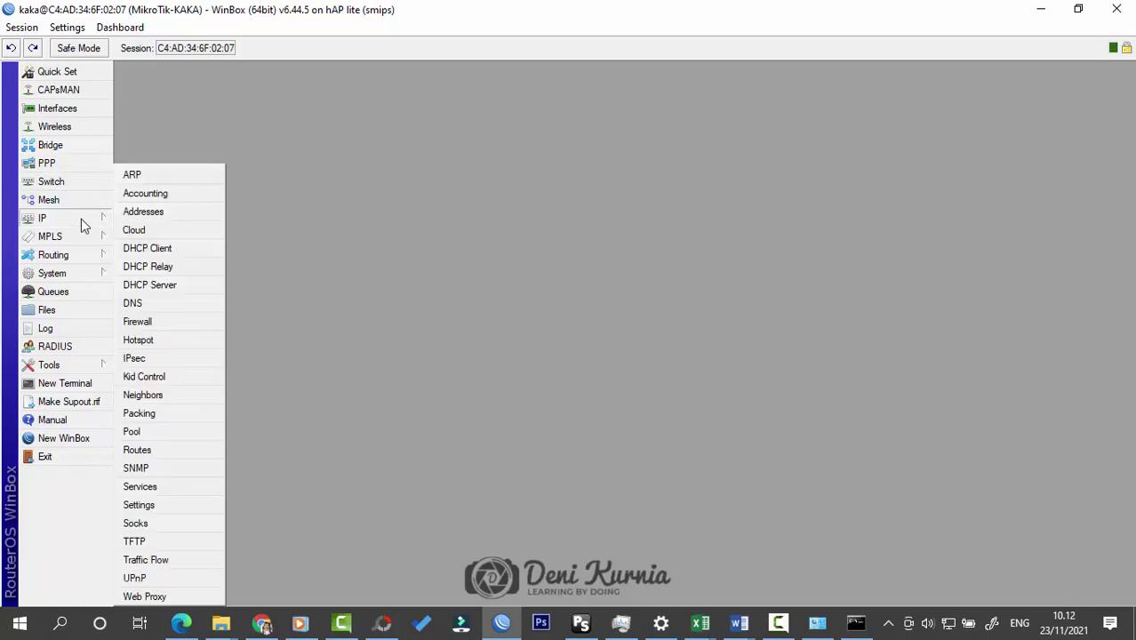
{"action": "left_click", "coordinate": [146, 213]}
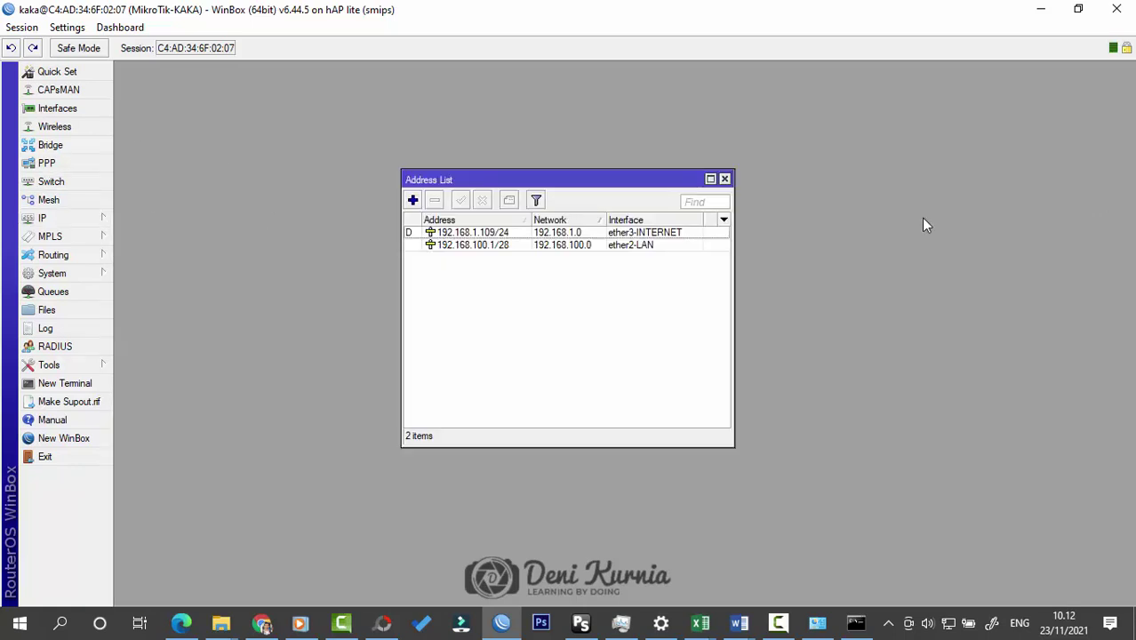
{"action": "left_click", "coordinate": [817, 622]}
{"action": "double_click", "coordinate": [101, 153]}
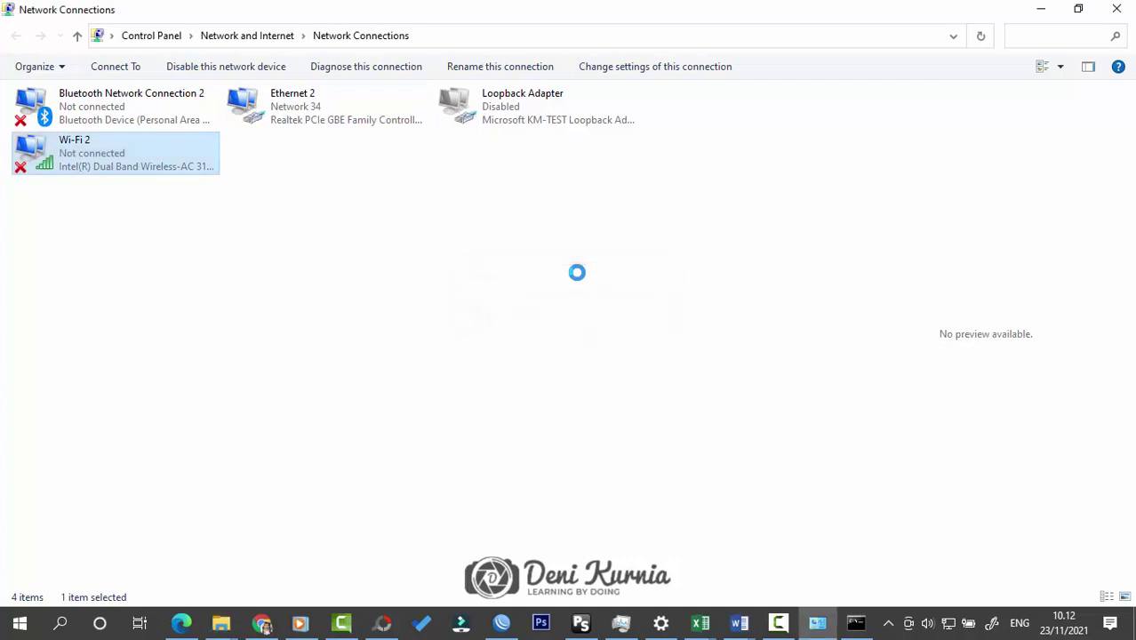
Step: Show the available Wi-Fi networks from the tray and minimize Network Connections
{"action": "left_click", "coordinate": [949, 625]}
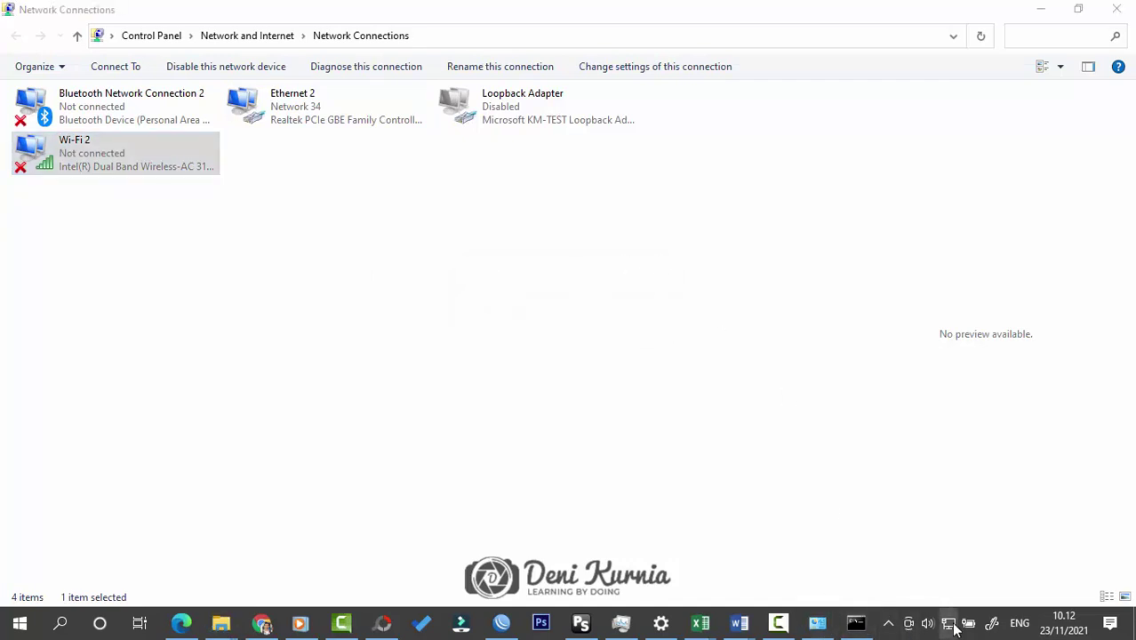
{"action": "left_click", "coordinate": [1036, 8]}
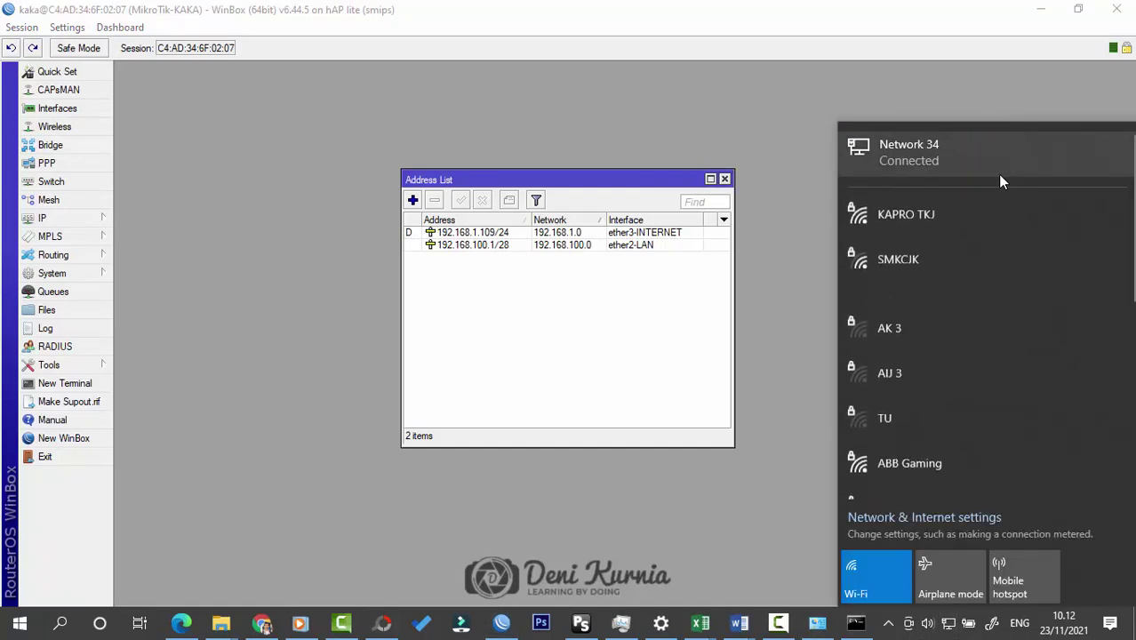
Step: Expand the open network TKJ SMK CIJANGKAR in the Wi-Fi list, then dismiss the list
{"action": "scroll", "coordinate": [956, 320], "scroll_direction": "down", "scroll_amount": 3}
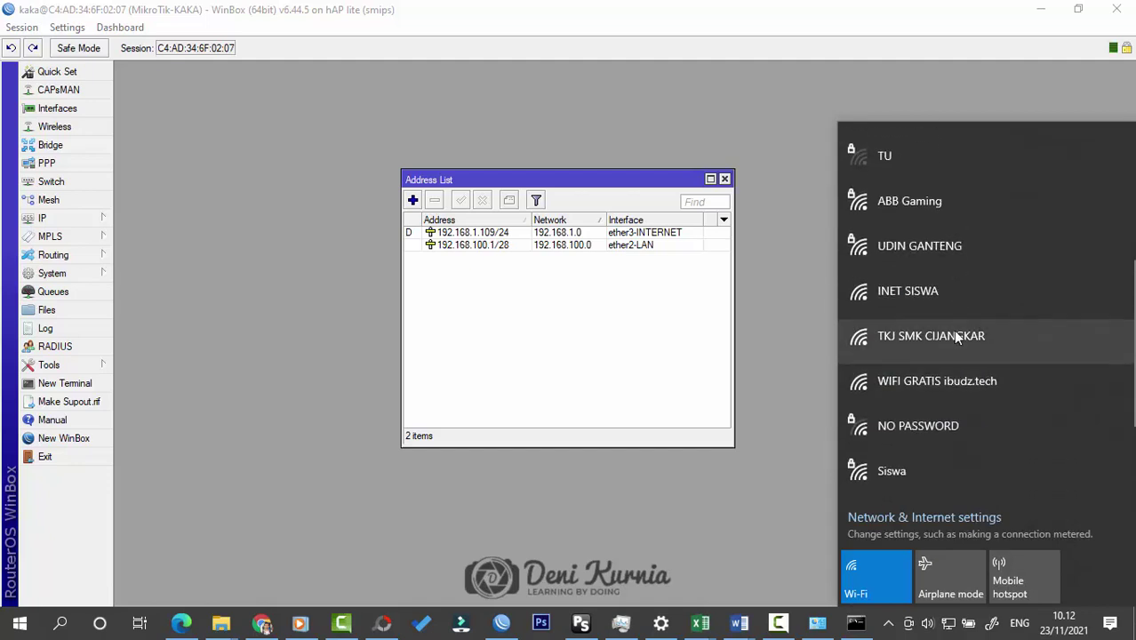
{"action": "left_click", "coordinate": [925, 336]}
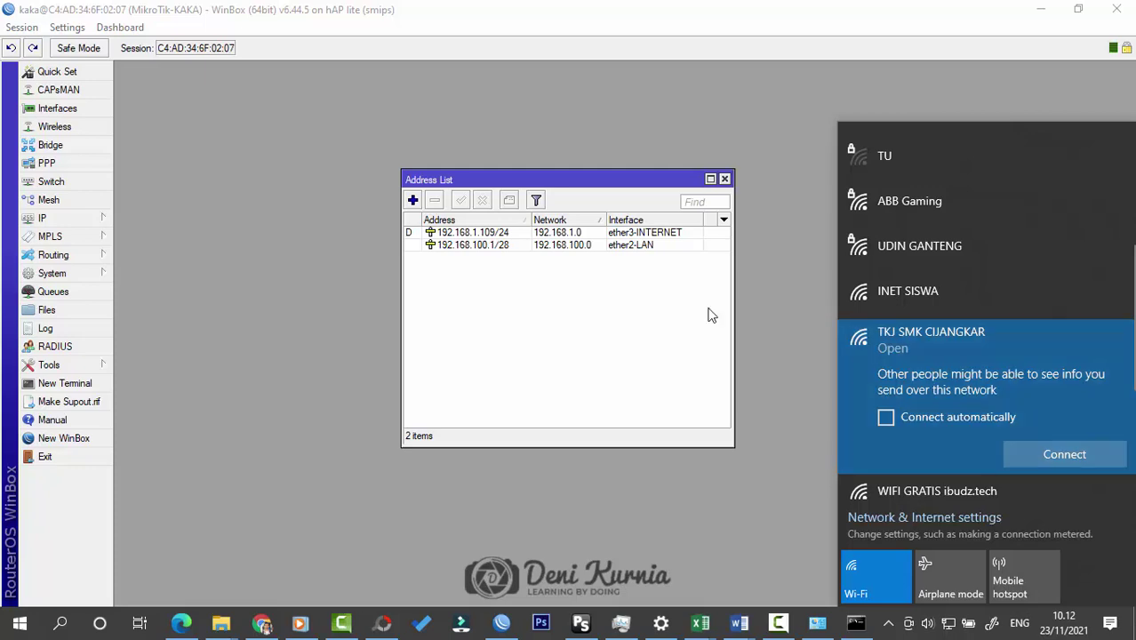
{"action": "left_click", "coordinate": [627, 304]}
Step: Add address 192.168.200.1/27 on interface wlan1-WIFI, then bring up the Word topology diagram
{"action": "left_click", "coordinate": [413, 200]}
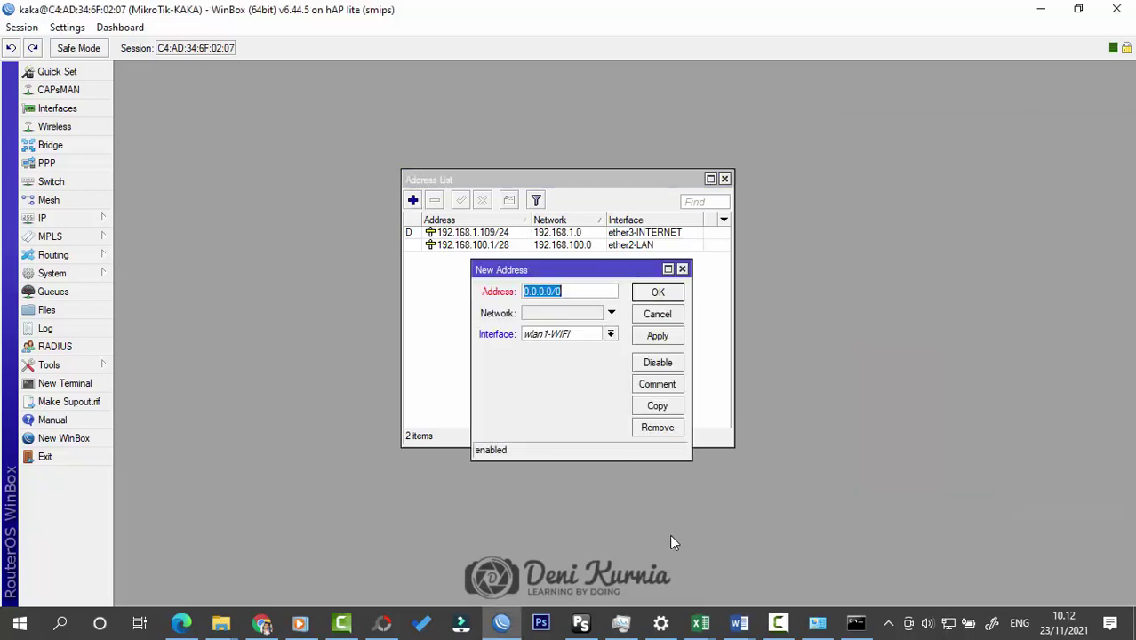
{"action": "mouse_move", "coordinate": [739, 622]}
{"action": "left_click", "coordinate": [806, 544]}
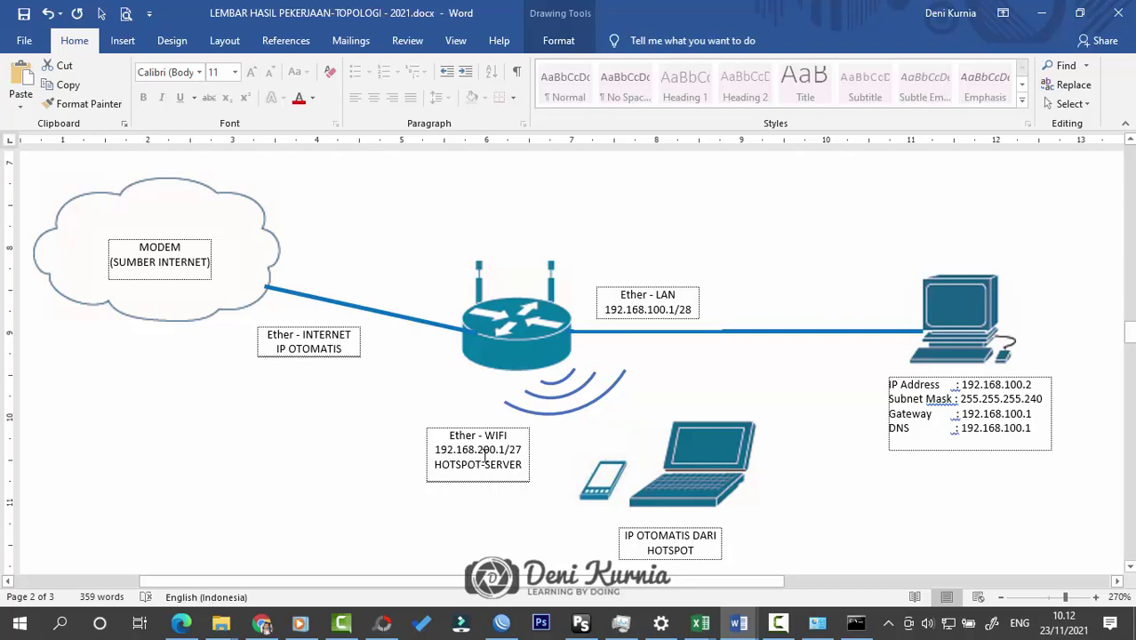
{"action": "left_click", "coordinate": [1040, 12]}
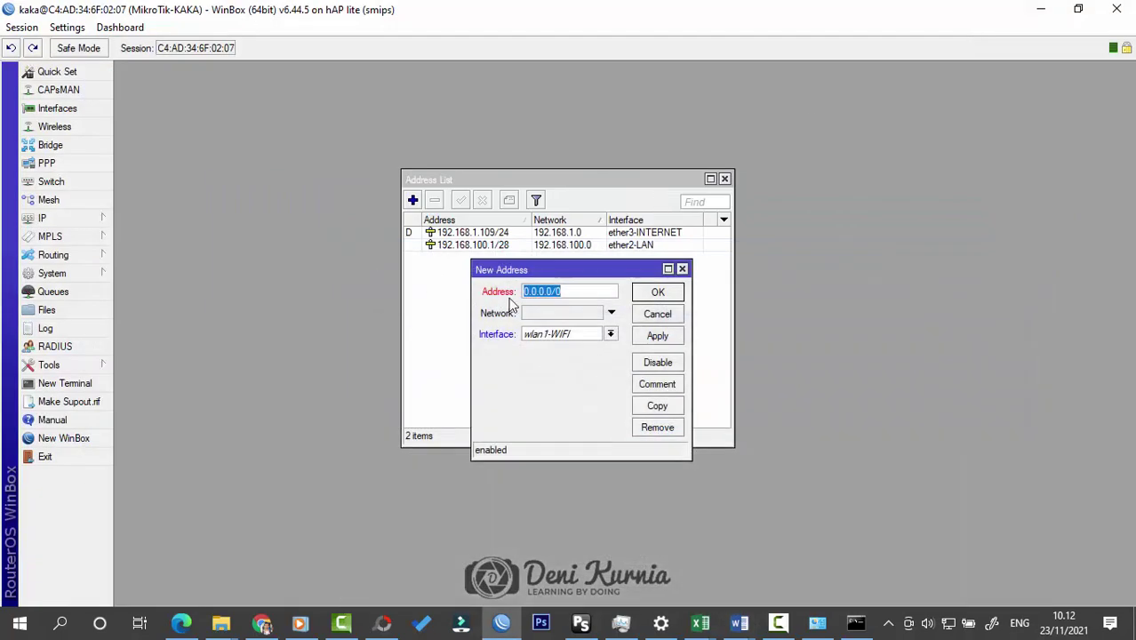
{"action": "type", "text": "192.168"}
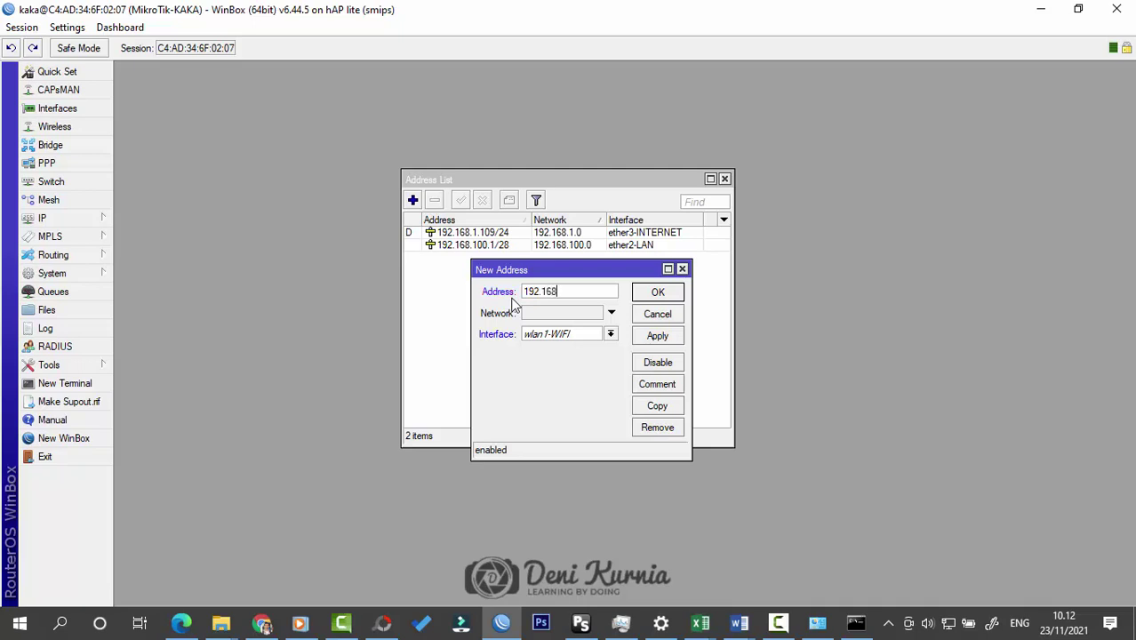
{"action": "type", "text": ".200.1/27"}
{"action": "left_click", "coordinate": [610, 335]}
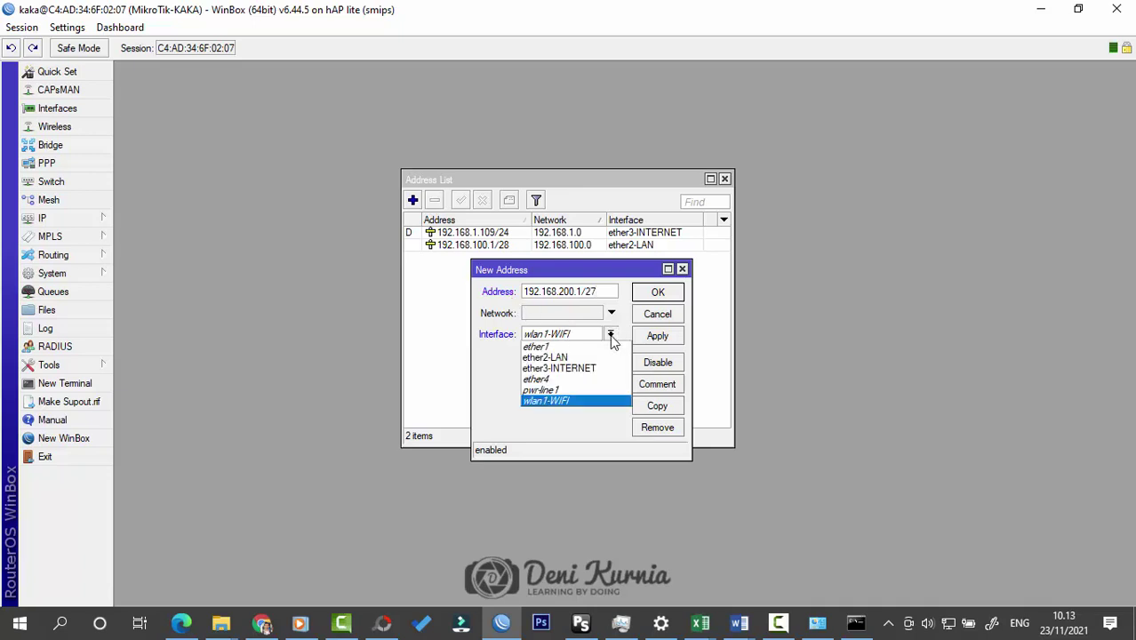
{"action": "left_click", "coordinate": [611, 336]}
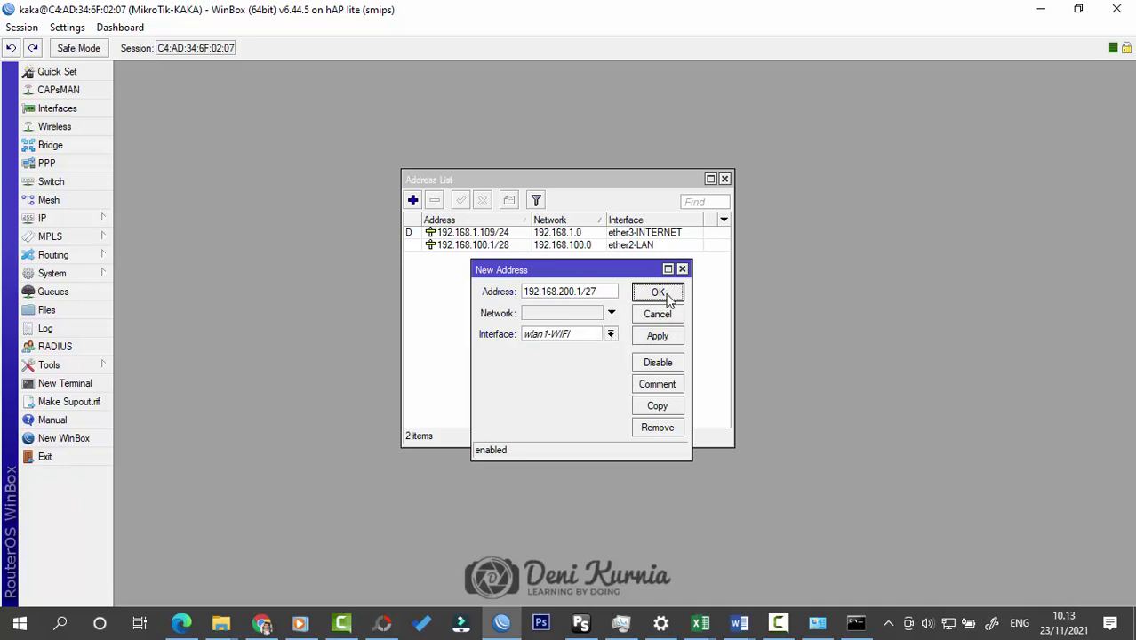
{"action": "left_click", "coordinate": [657, 292]}
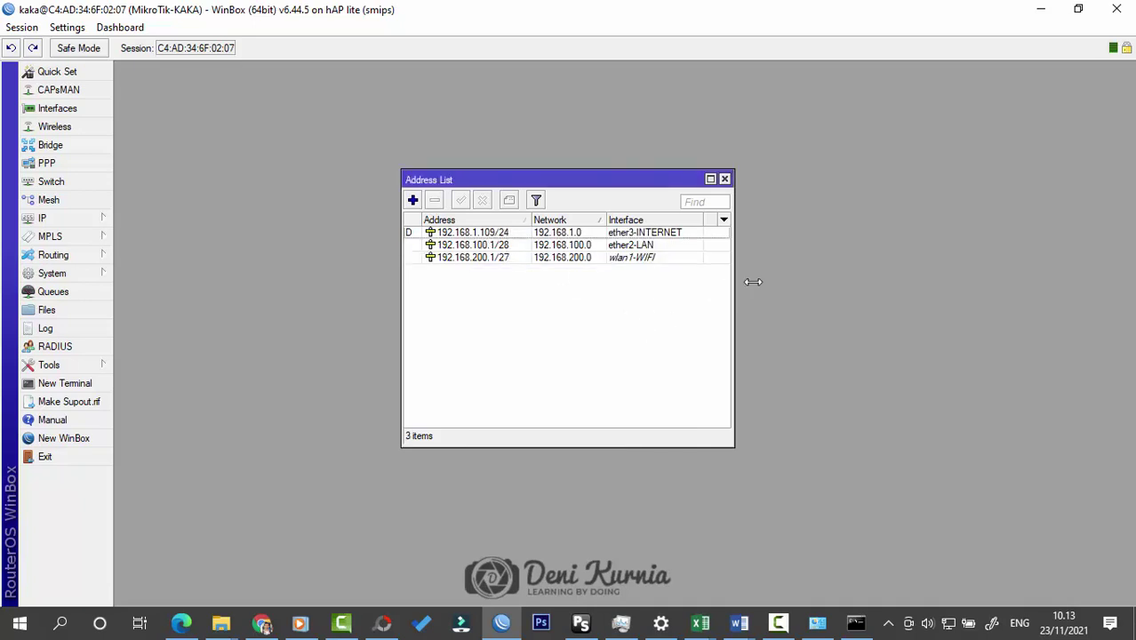
{"action": "left_click_drag", "start_coordinate": [736, 285], "coordinate": [739, 285]}
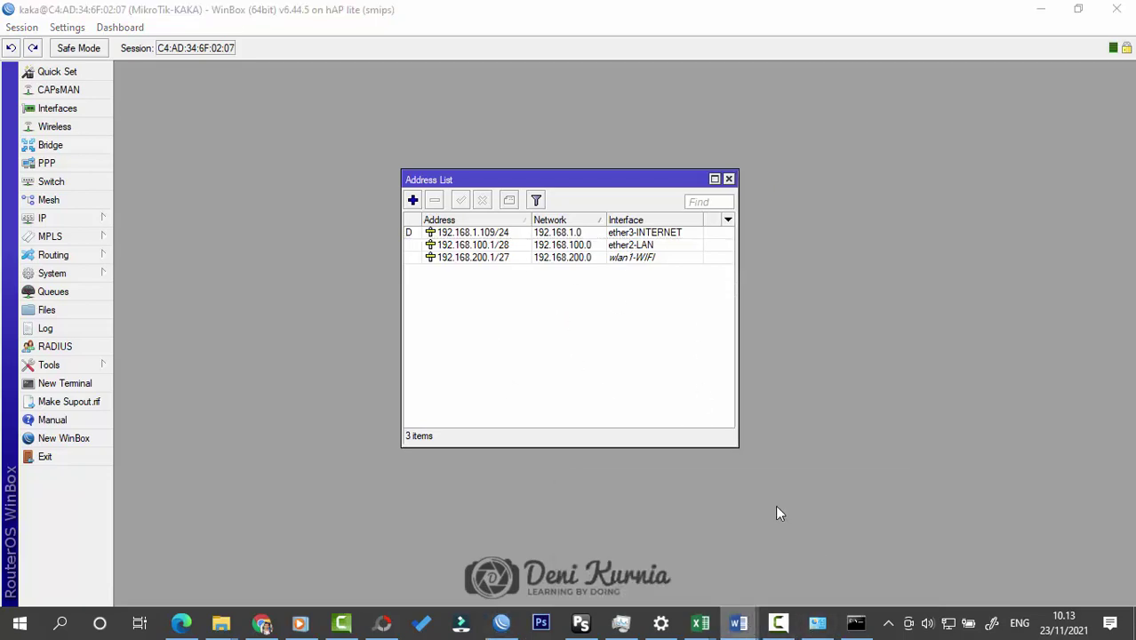
{"action": "left_click", "coordinate": [782, 579]}
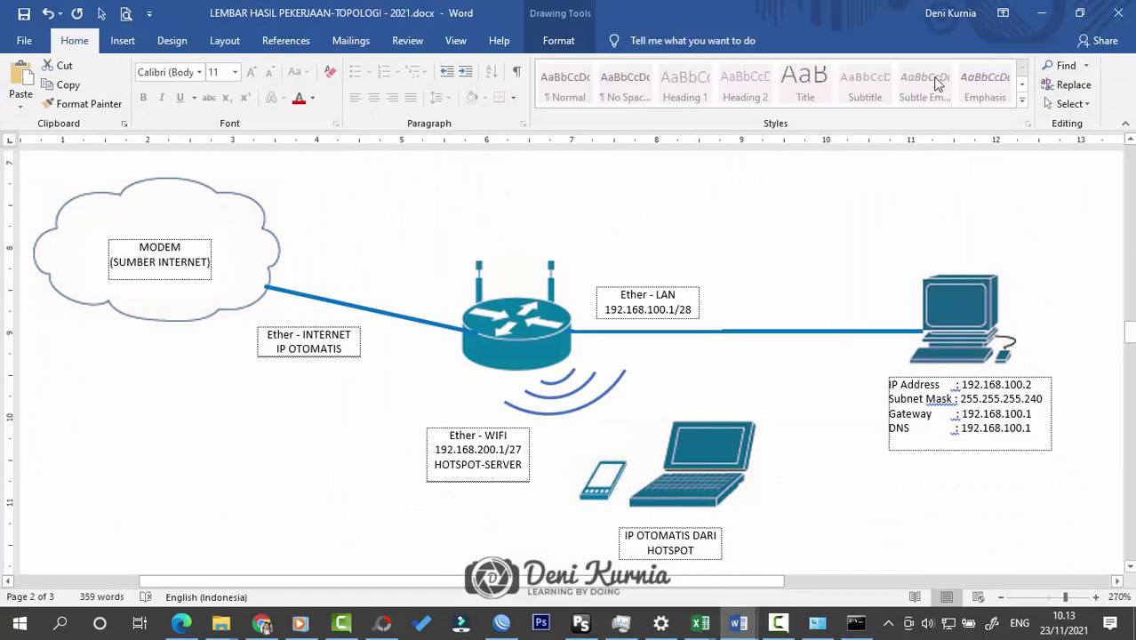
Step: Show the IP Hotspot Servers list and close the Address List window
{"action": "left_click", "coordinate": [1041, 12]}
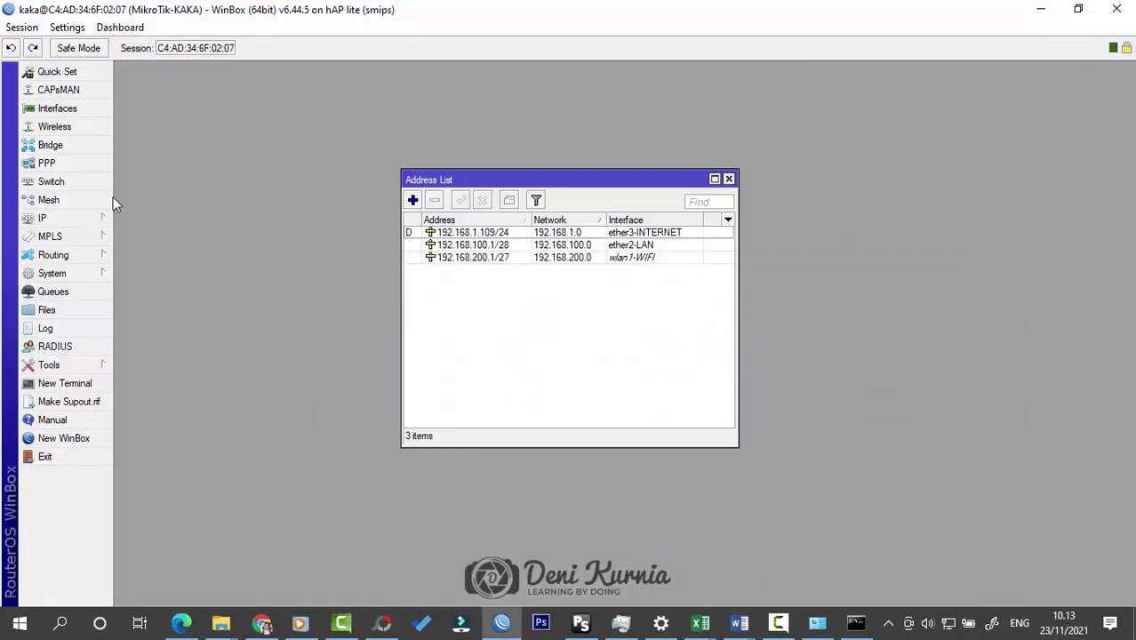
{"action": "left_click", "coordinate": [54, 218]}
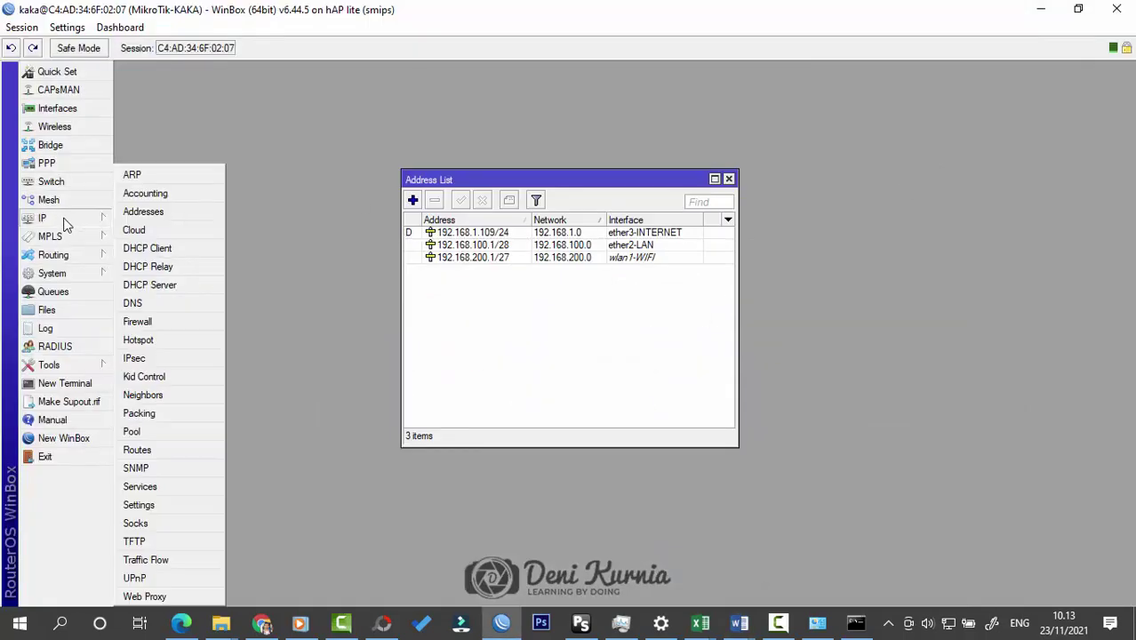
{"action": "left_click", "coordinate": [151, 339]}
{"action": "left_click", "coordinate": [300, 201]}
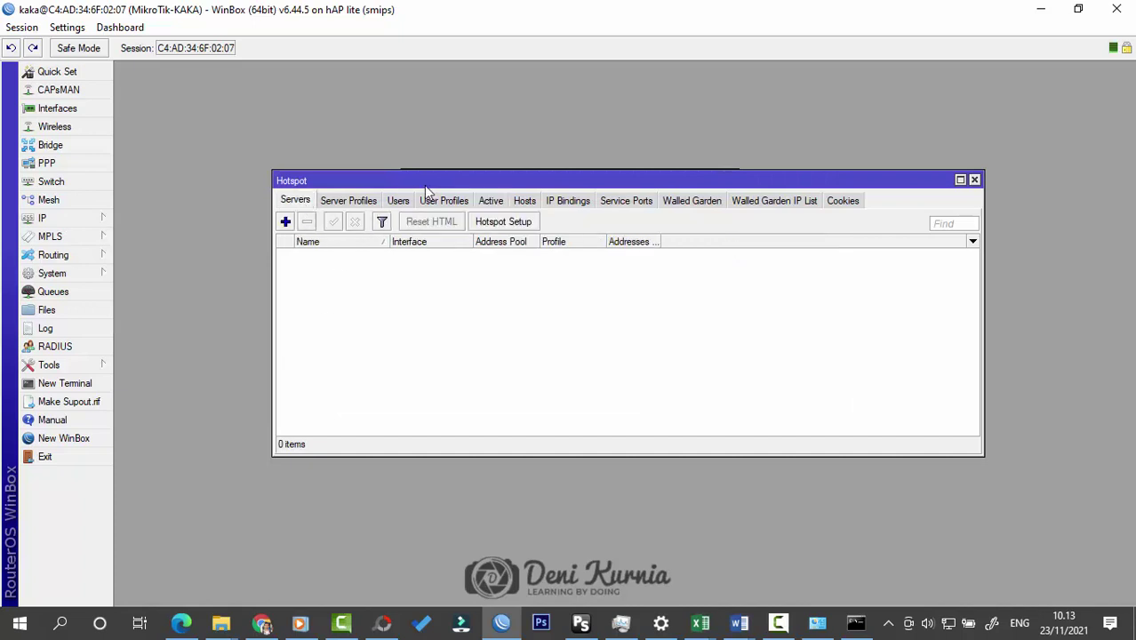
{"action": "left_click_drag", "start_coordinate": [835, 187], "coordinate": [837, 248]}
{"action": "left_click", "coordinate": [729, 179]}
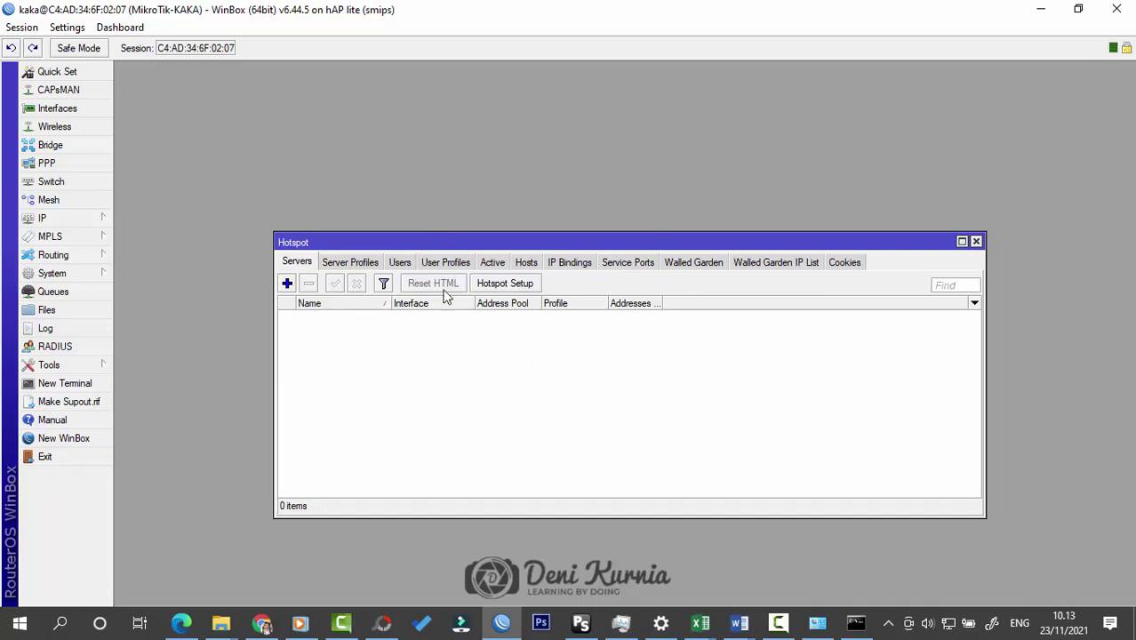
Step: In Hotspot Setup, choose wlan1-WIFI and keep local address 192.168.200.1/27 with masquerading
{"action": "left_click", "coordinate": [505, 286]}
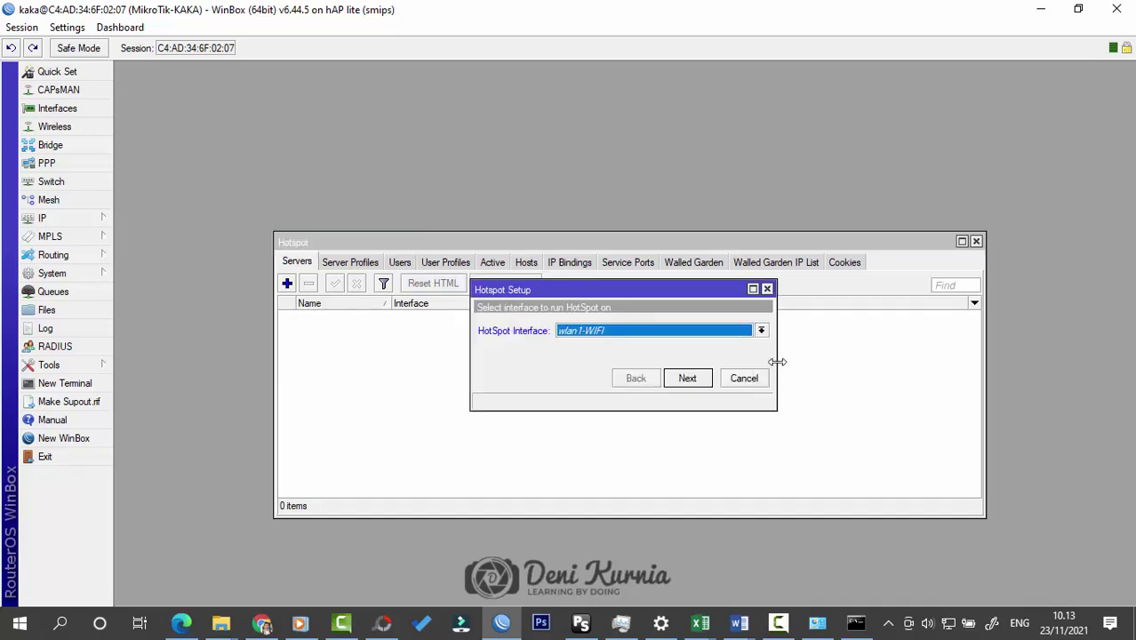
{"action": "left_click_drag", "start_coordinate": [777, 362], "coordinate": [764, 362]}
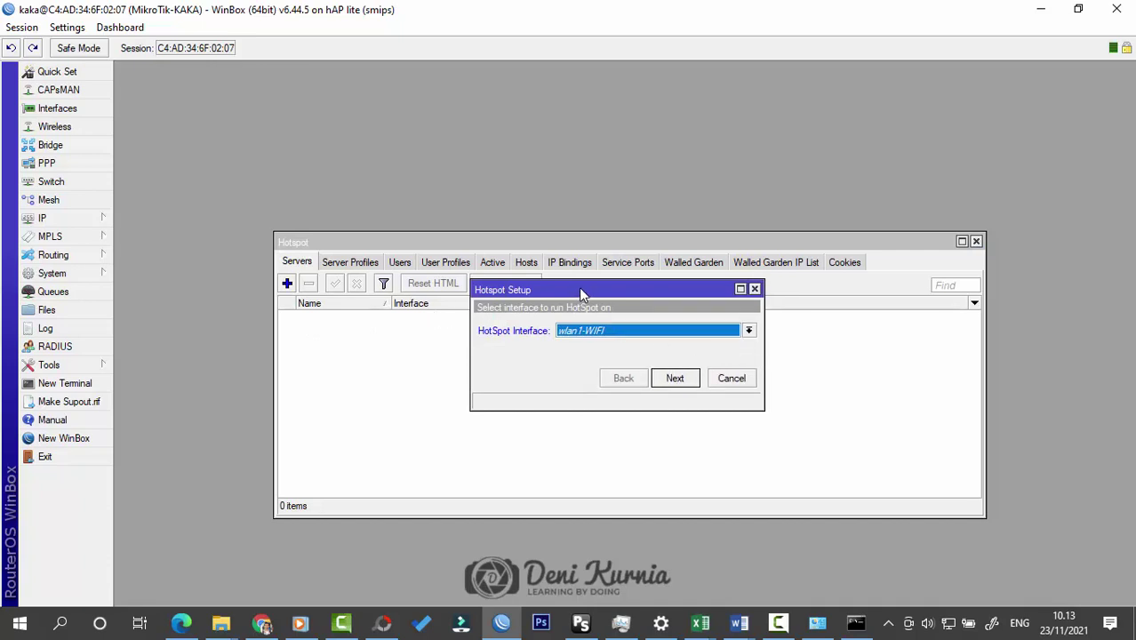
{"action": "left_click_drag", "start_coordinate": [583, 293], "coordinate": [583, 324]}
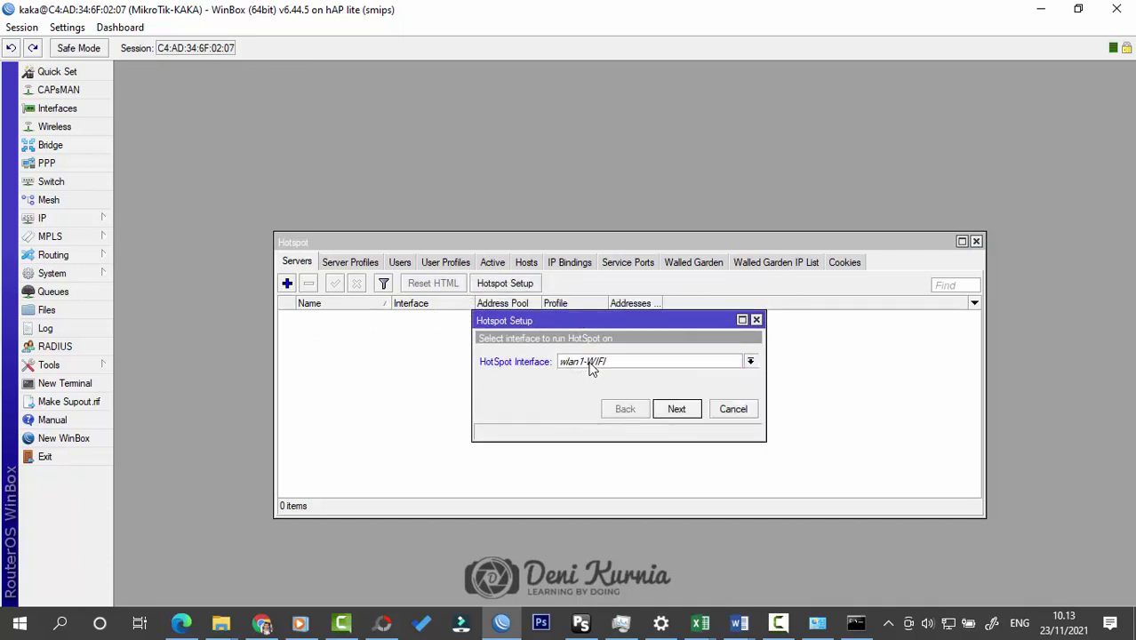
{"action": "left_click", "coordinate": [676, 410]}
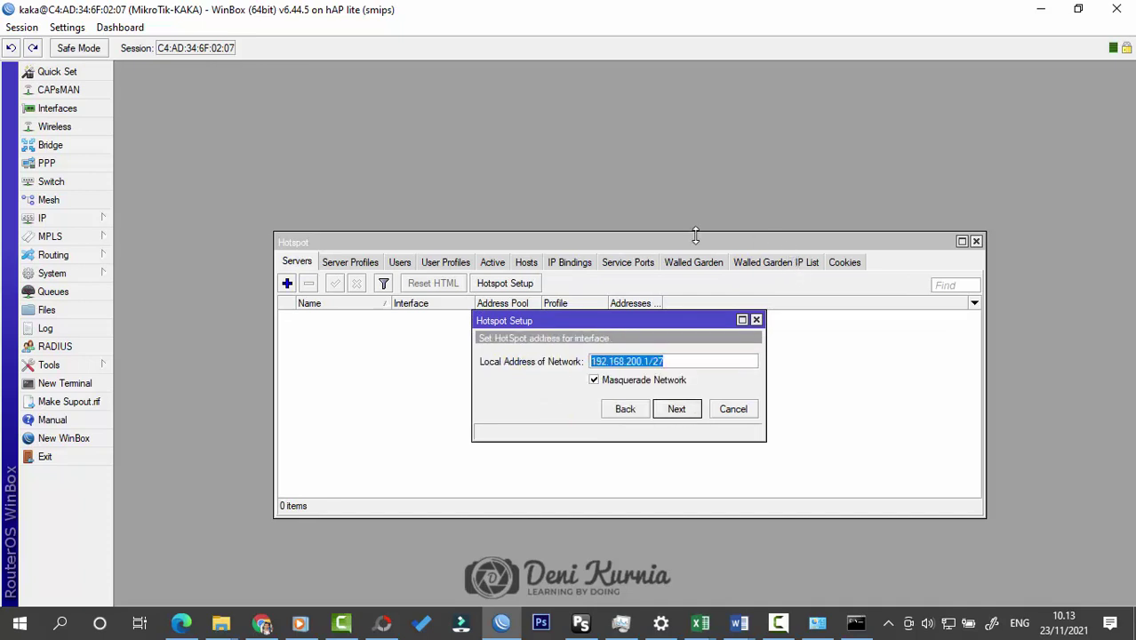
{"action": "left_click", "coordinate": [80, 218]}
{"action": "left_click", "coordinate": [142, 211]}
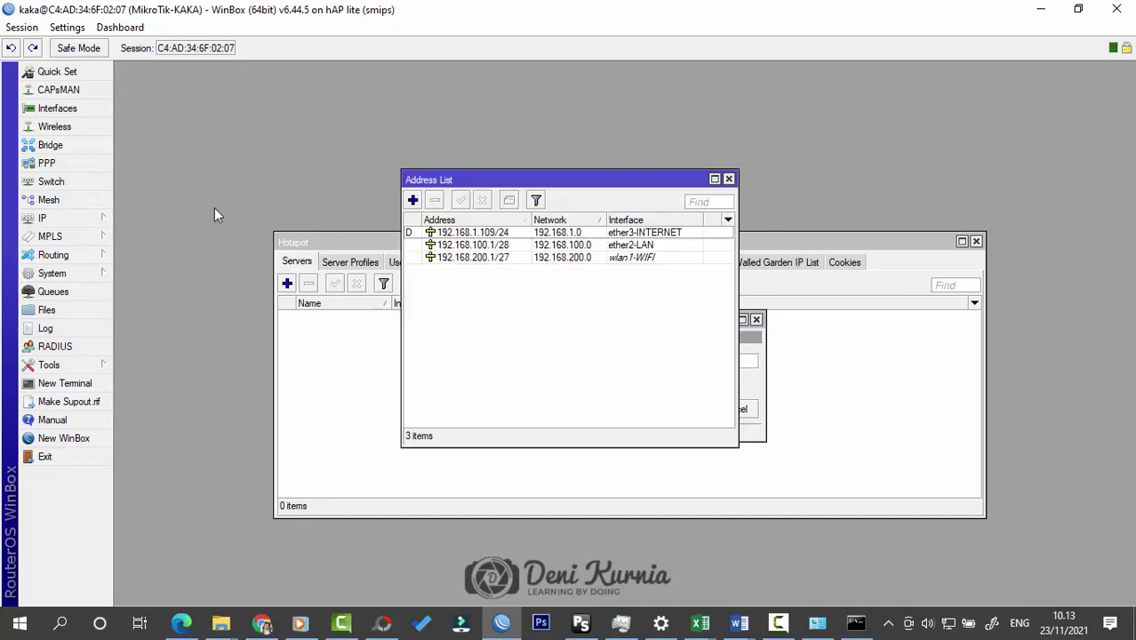
{"action": "left_click_drag", "start_coordinate": [569, 185], "coordinate": [953, 95]}
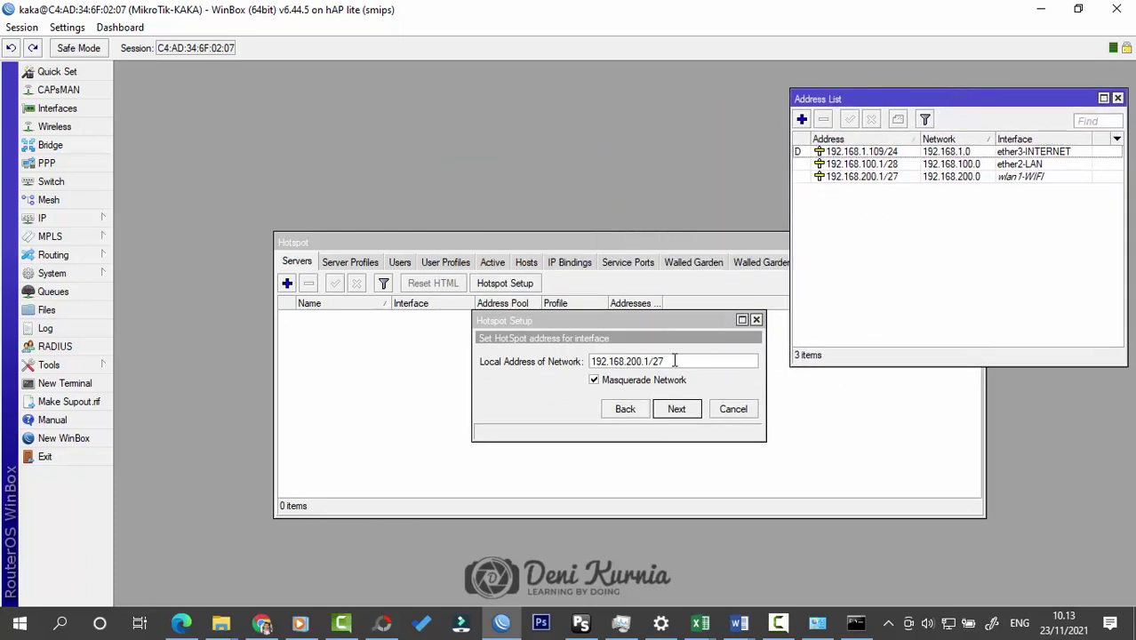
{"action": "mouse_move", "coordinate": [673, 359]}
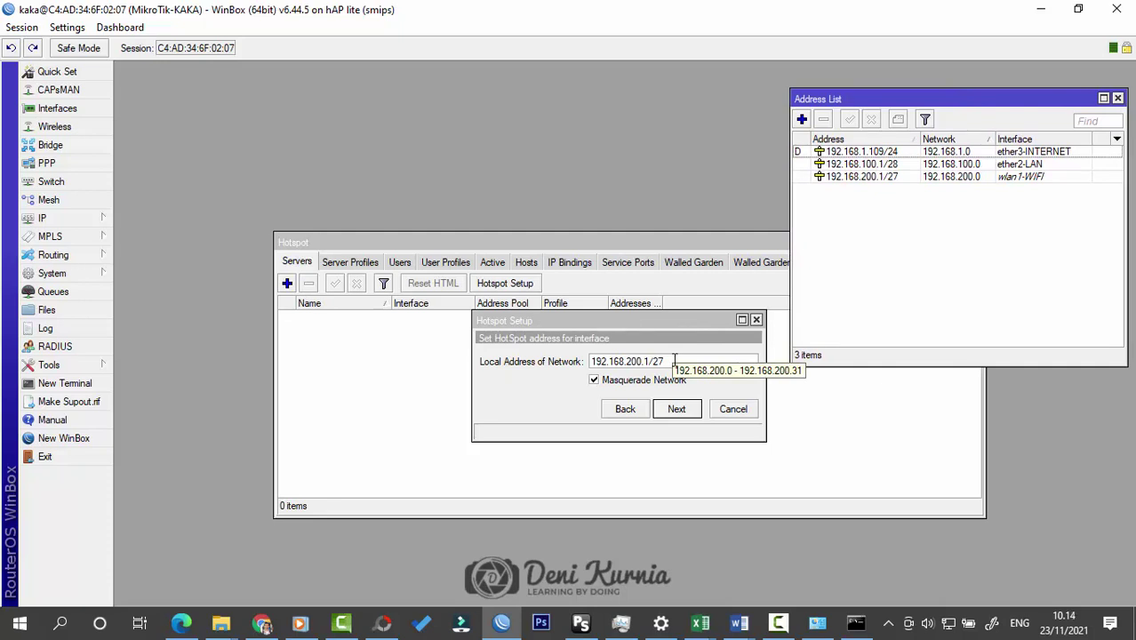
{"action": "left_click", "coordinate": [680, 409]}
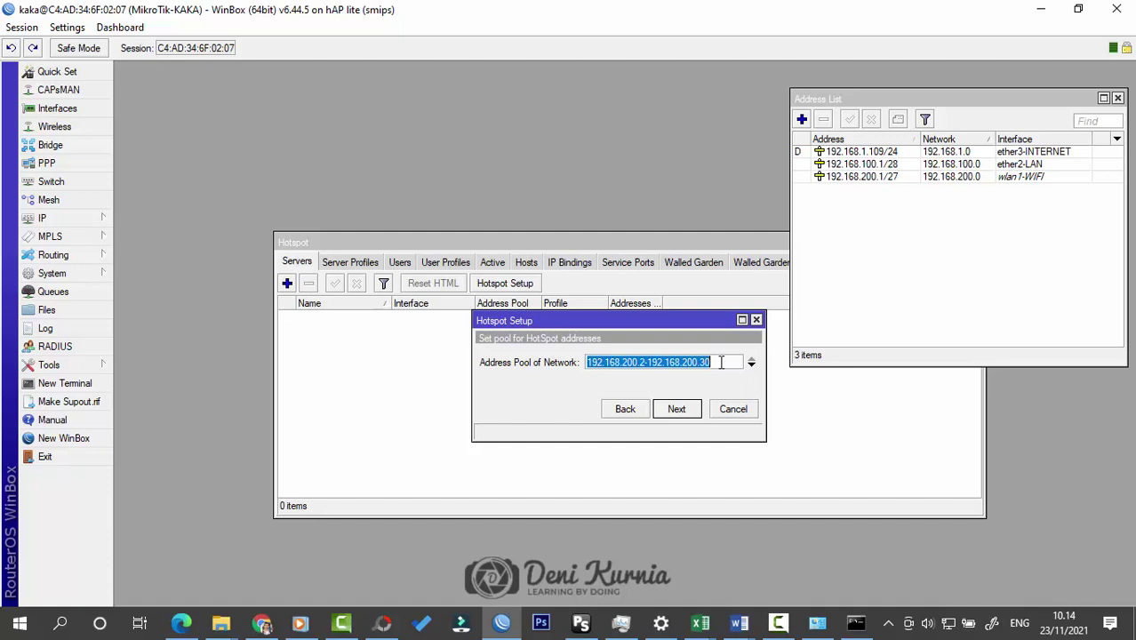
Step: Accept pool 192.168.200.2-192.168.200.30, skip certificate and SMTP, and set DNS server 192.168.200.1
{"action": "left_click", "coordinate": [681, 415]}
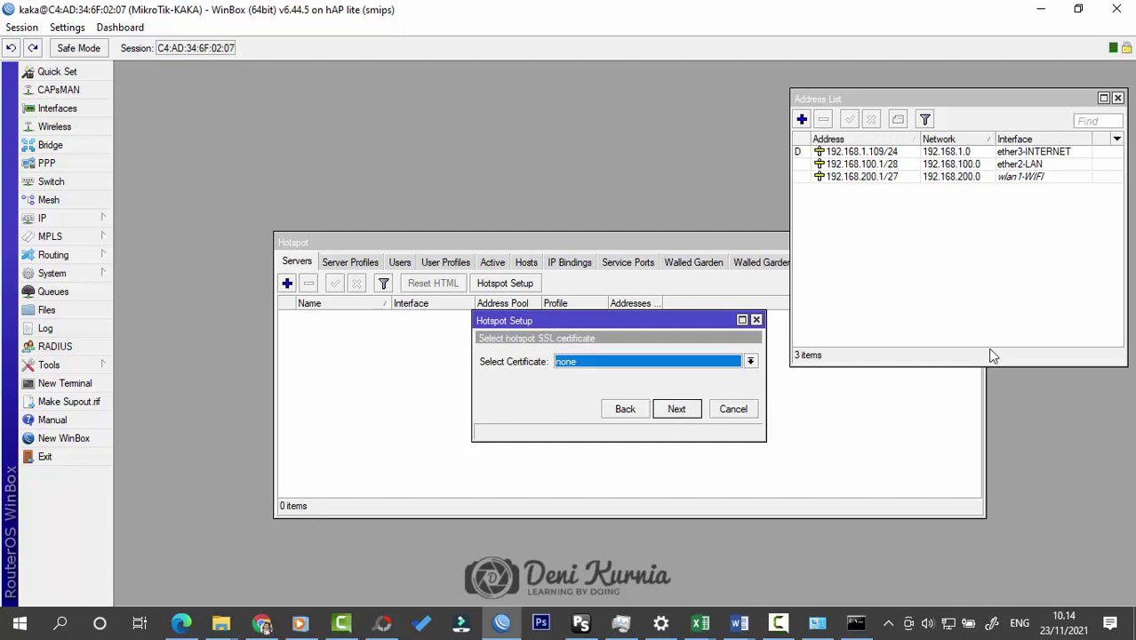
{"action": "left_click", "coordinate": [673, 413]}
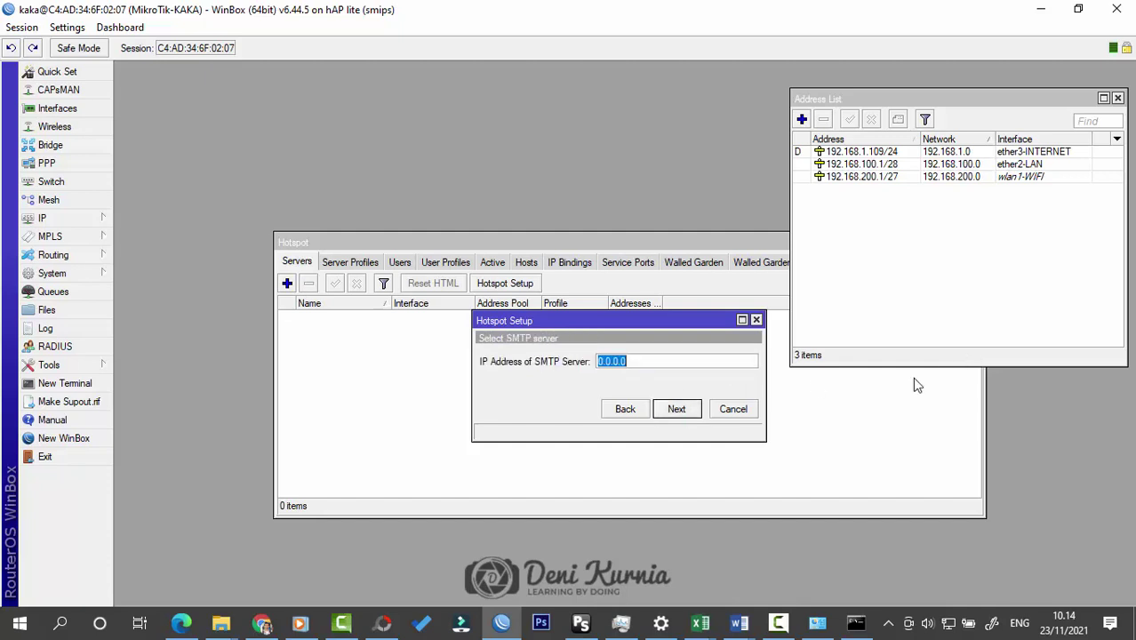
{"action": "left_click", "coordinate": [677, 409]}
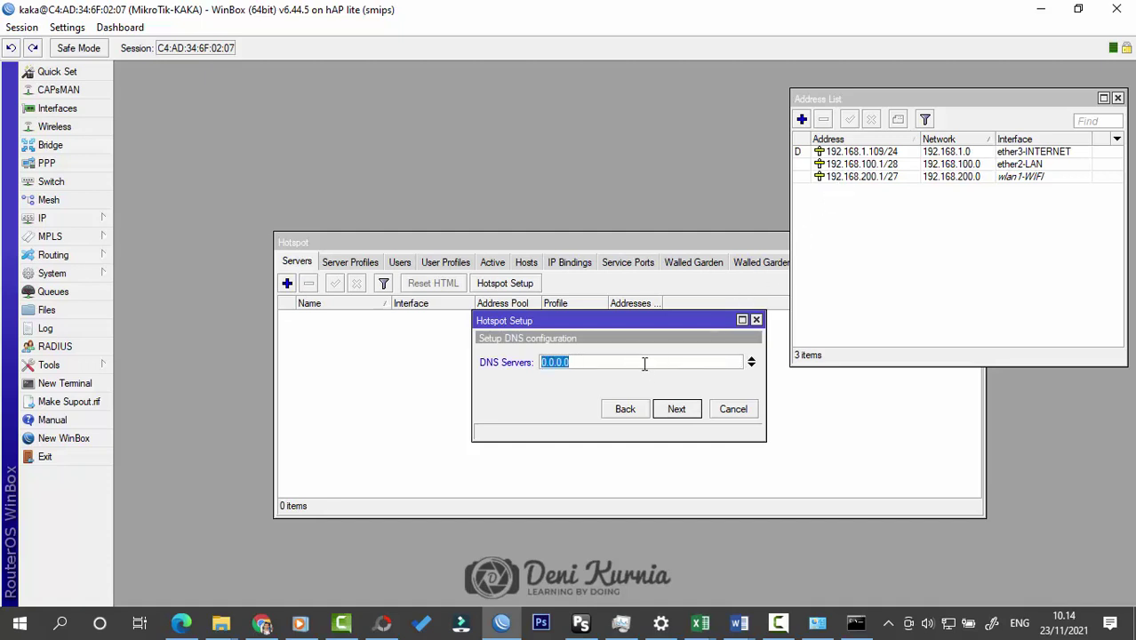
{"action": "type", "text": "192.168.200.1"}
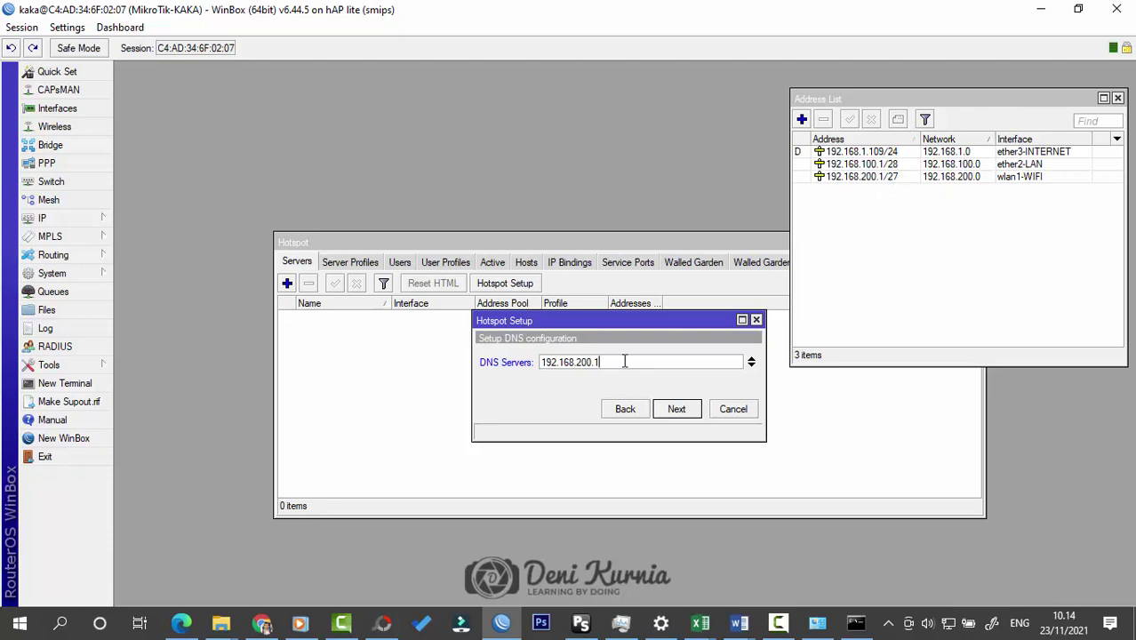
{"action": "left_click", "coordinate": [671, 409]}
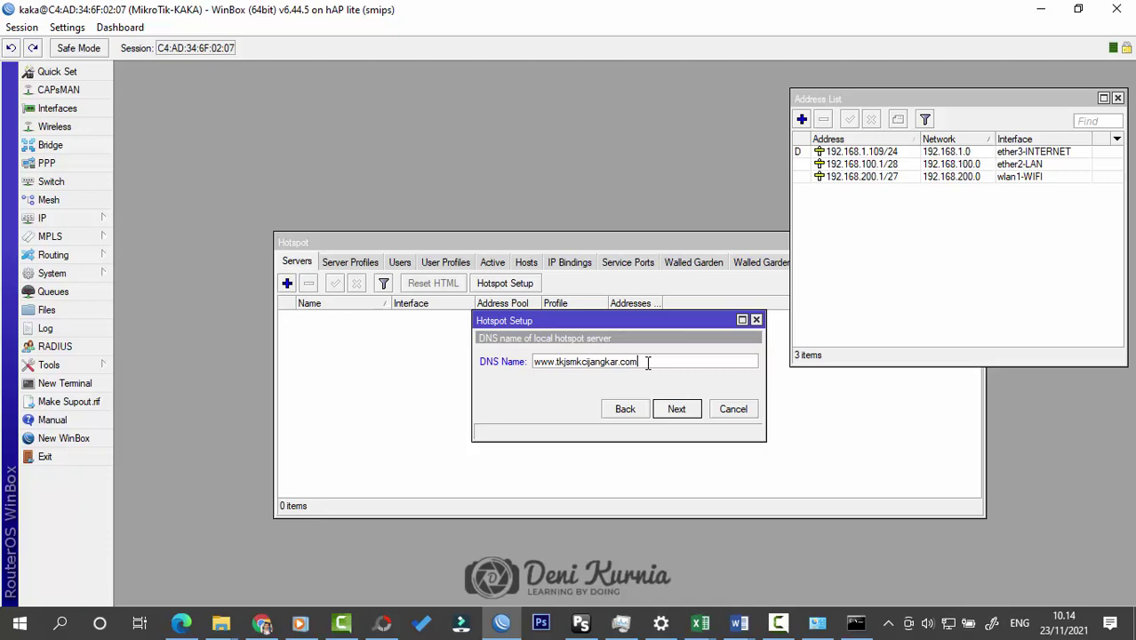
{"action": "left_click", "coordinate": [677, 410]}
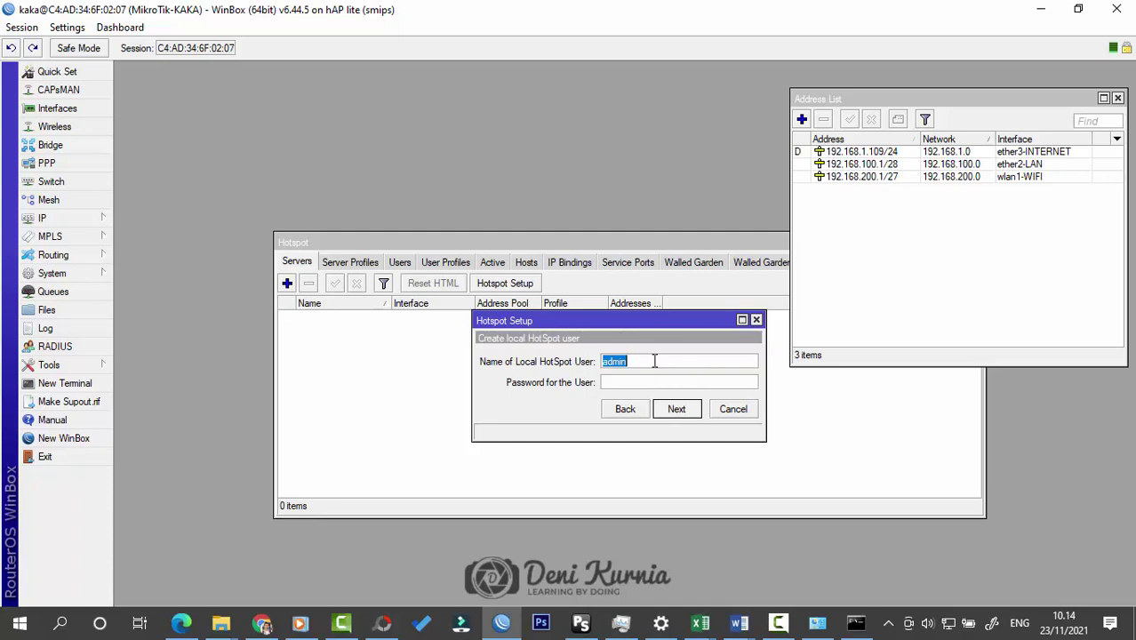
{"action": "left_click", "coordinate": [680, 416]}
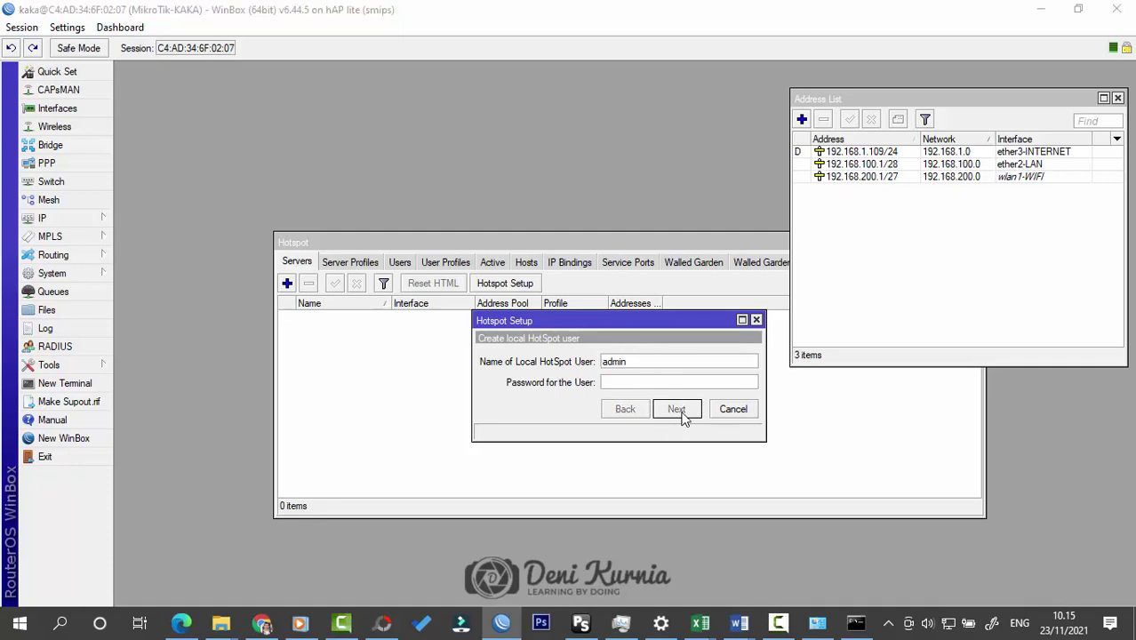
{"action": "left_click", "coordinate": [607, 327]}
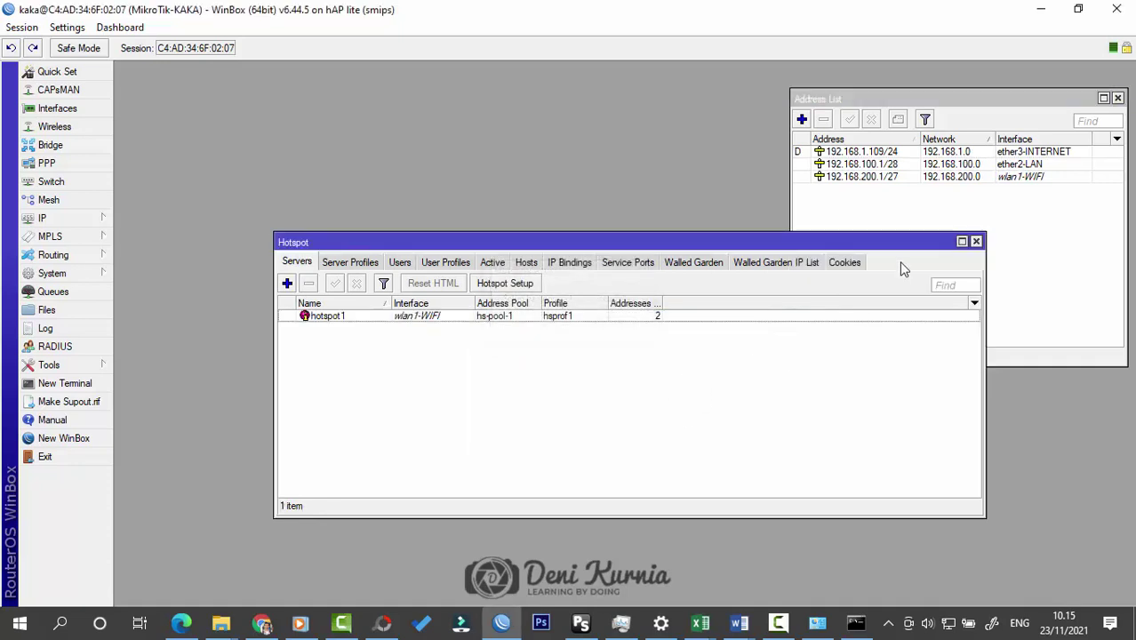
Step: Bring the Address List window in front of the hotspot server list
{"action": "left_click", "coordinate": [878, 222]}
{"action": "left_click", "coordinate": [630, 427]}
{"action": "left_click", "coordinate": [1050, 237]}
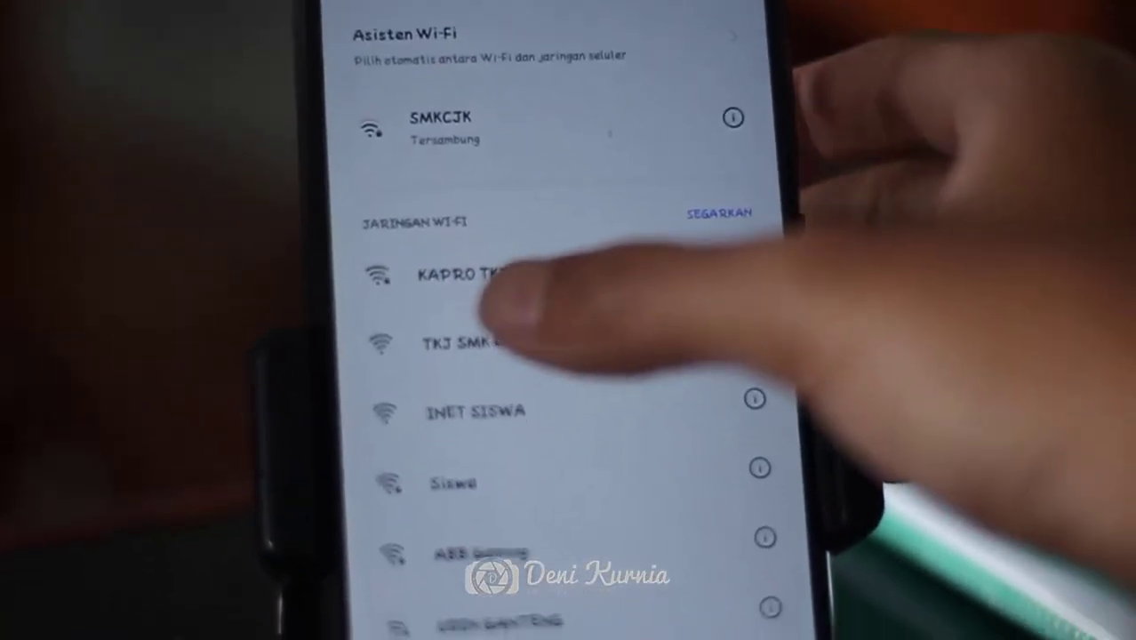
Step: Connect the phone to TKJ SMK CIJANGKAR Wi-Fi and log in to the hotspot portal as admin
{"action": "left_click", "coordinate": [471, 344]}
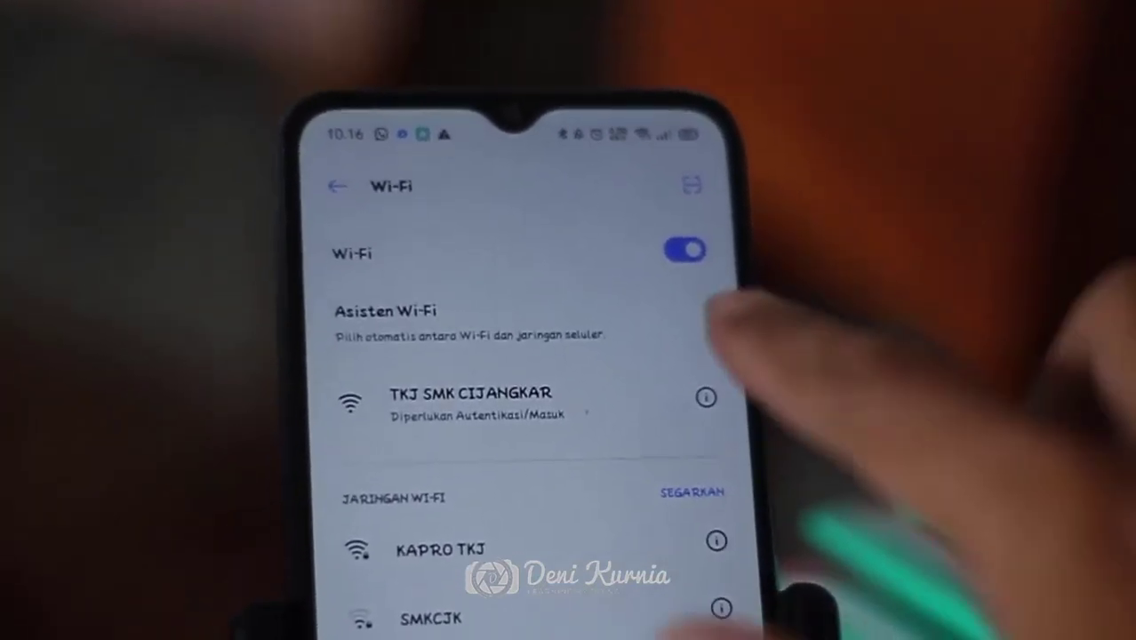
{"action": "left_click", "coordinate": [605, 351]}
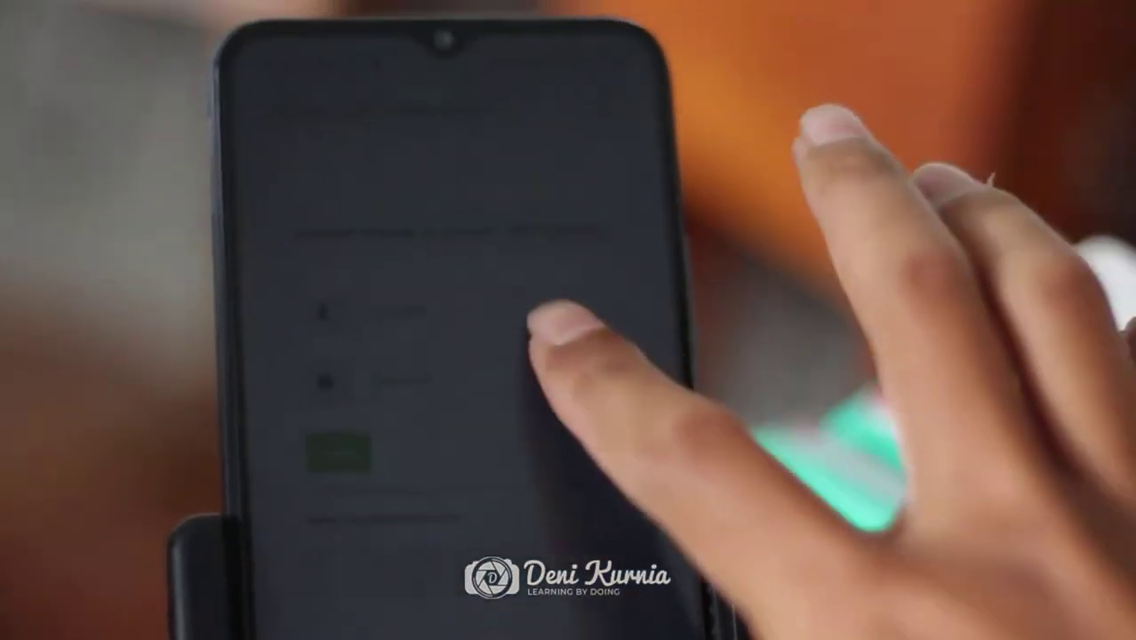
{"action": "left_click", "coordinate": [546, 321]}
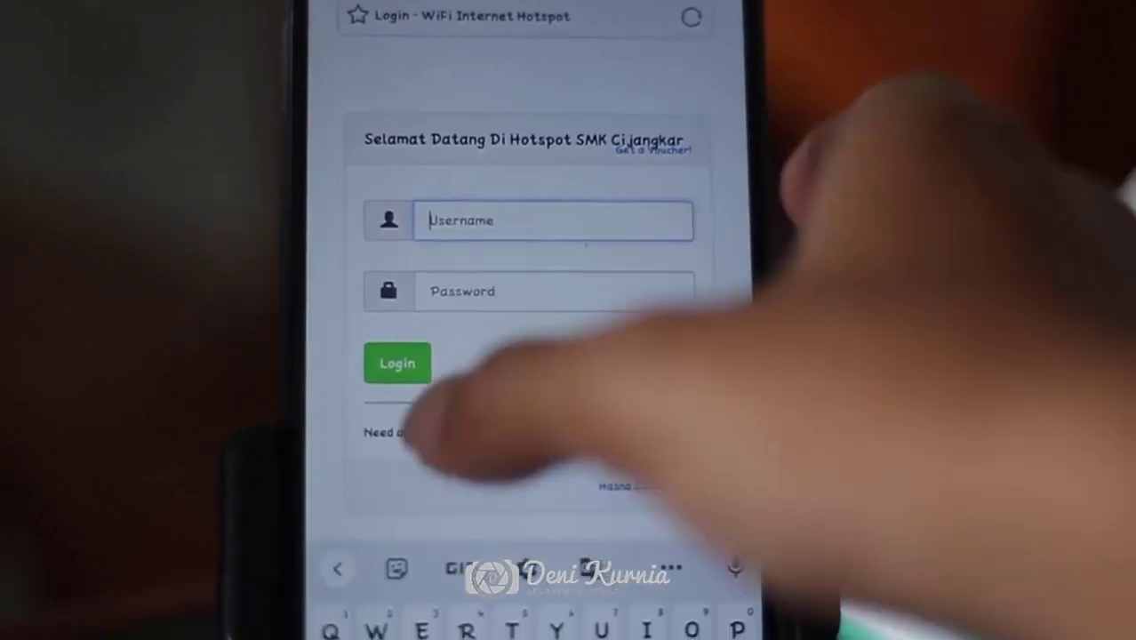
{"action": "type", "text": "a"}
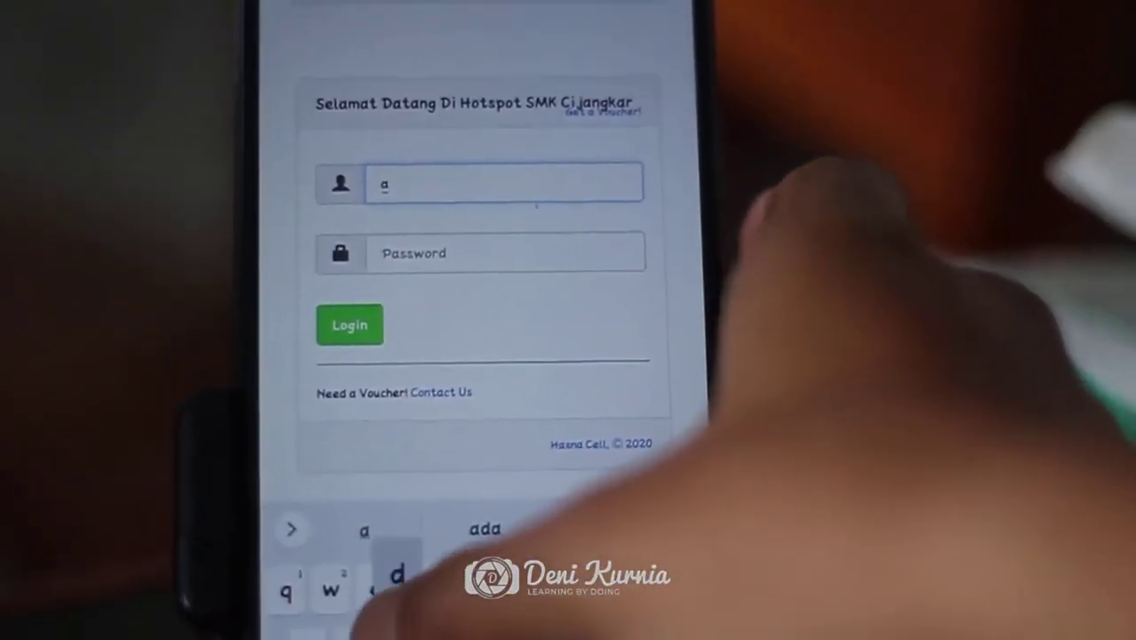
{"action": "type", "text": "dmin"}
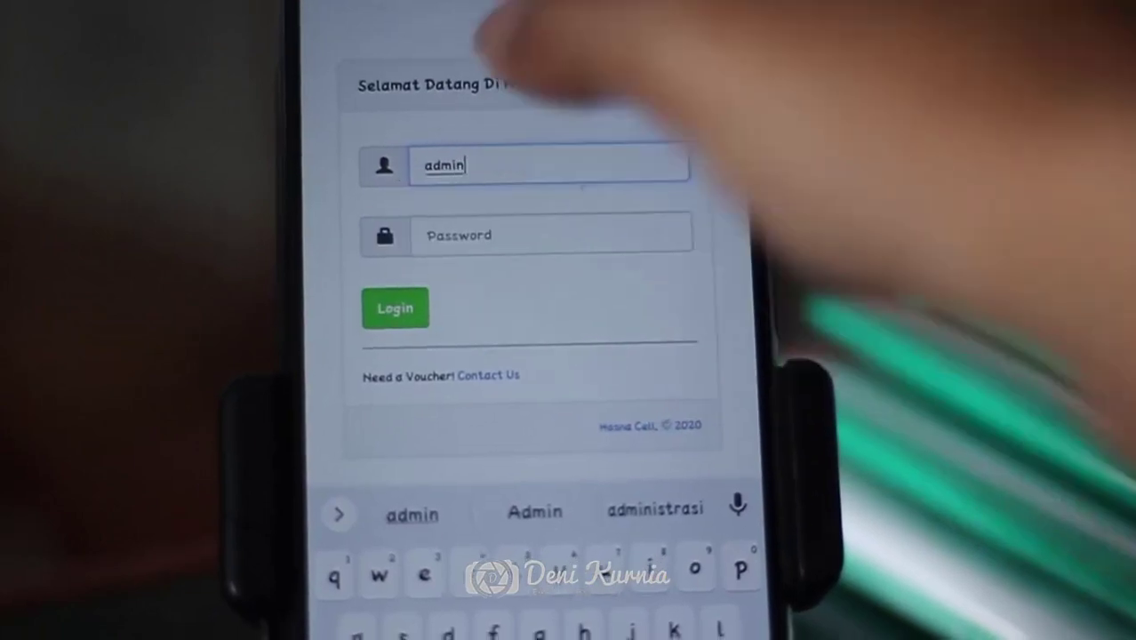
{"action": "left_click", "coordinate": [395, 308]}
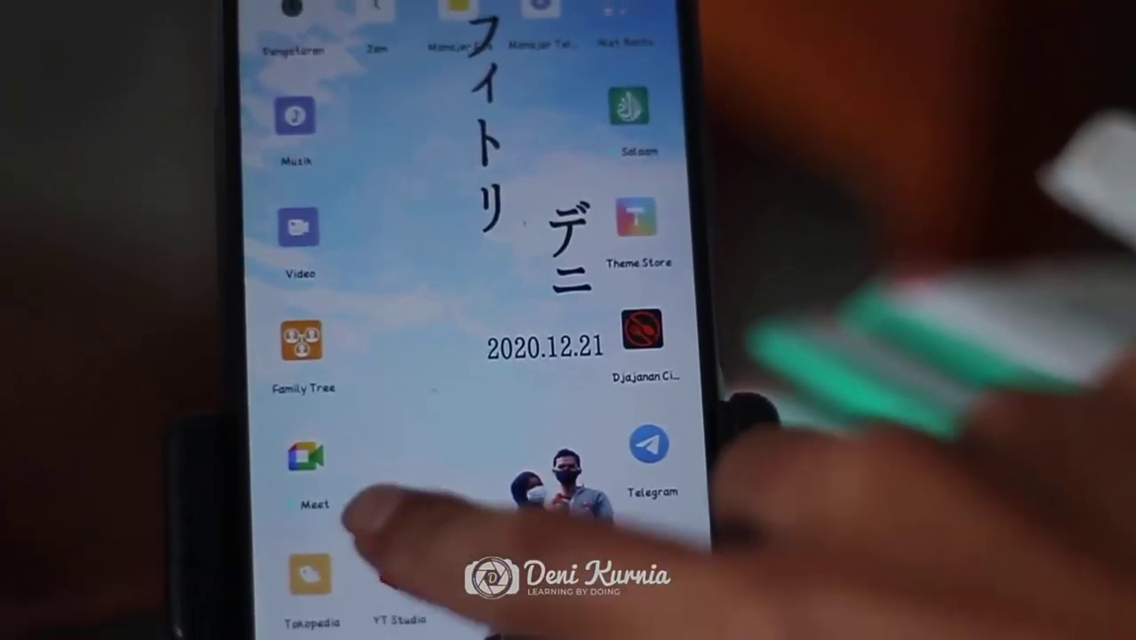
Step: Launch YouTube from the Google folder, search for 'smk cijangkar' and scroll through the results
{"action": "left_click", "coordinate": [622, 578]}
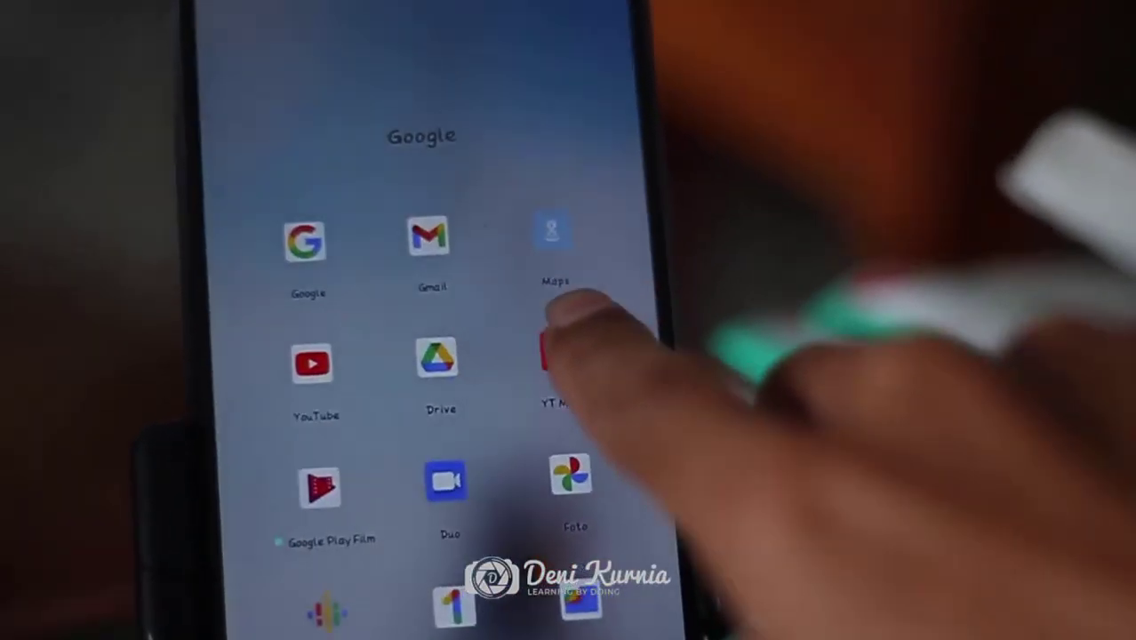
{"action": "left_click", "coordinate": [335, 360]}
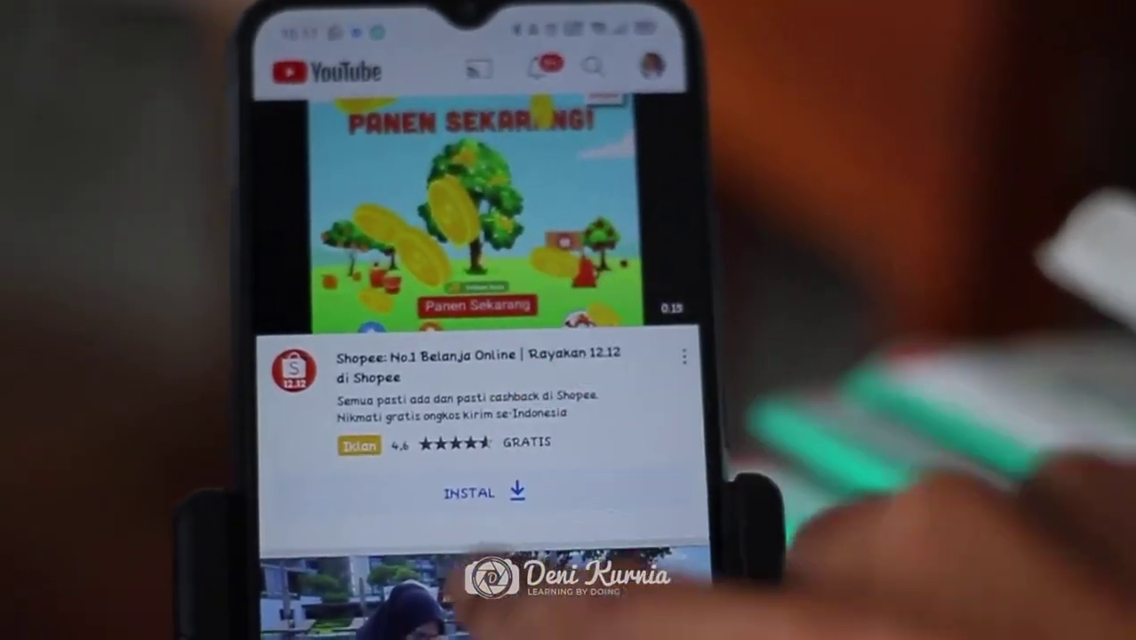
{"action": "scroll", "coordinate": [541, 232], "scroll_direction": "up", "scroll_amount": 1}
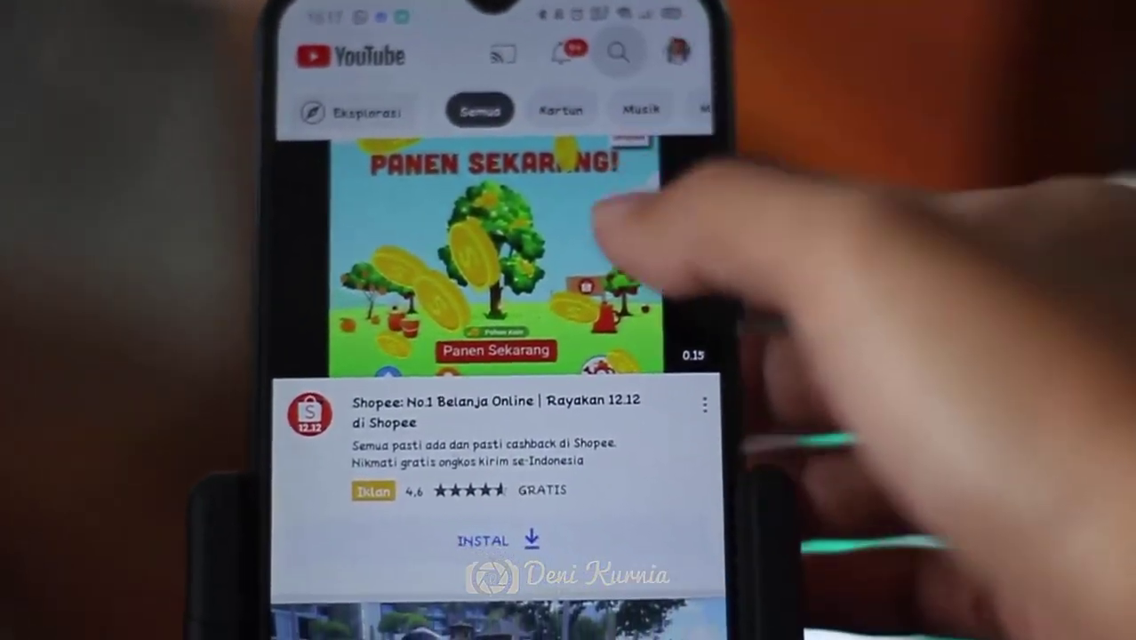
{"action": "left_click", "coordinate": [669, 93]}
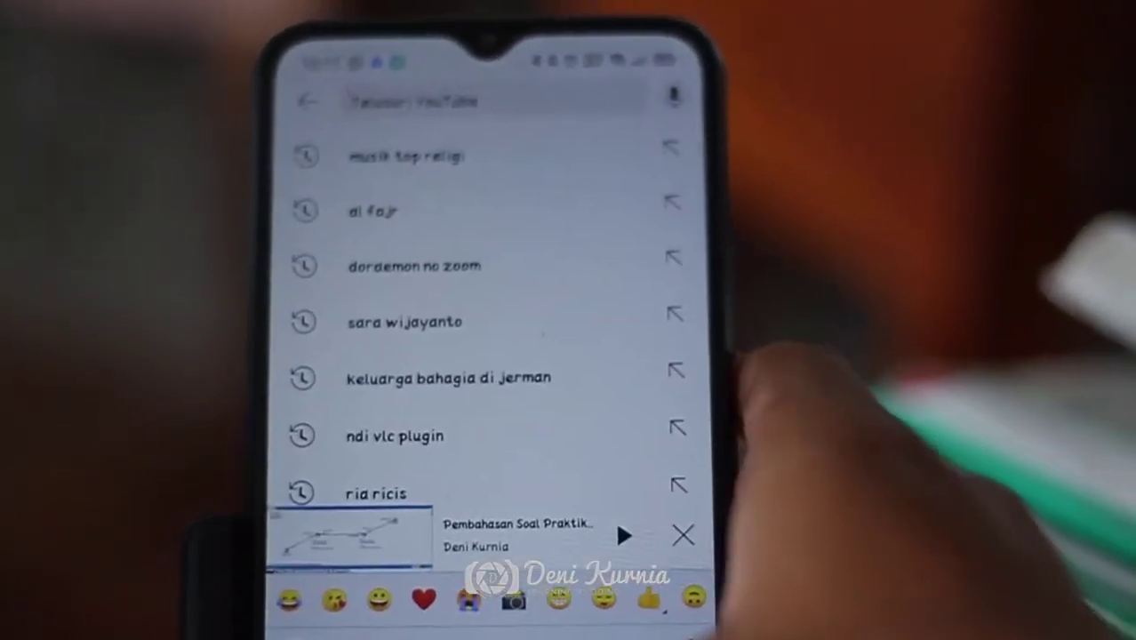
{"action": "type", "text": "smk"}
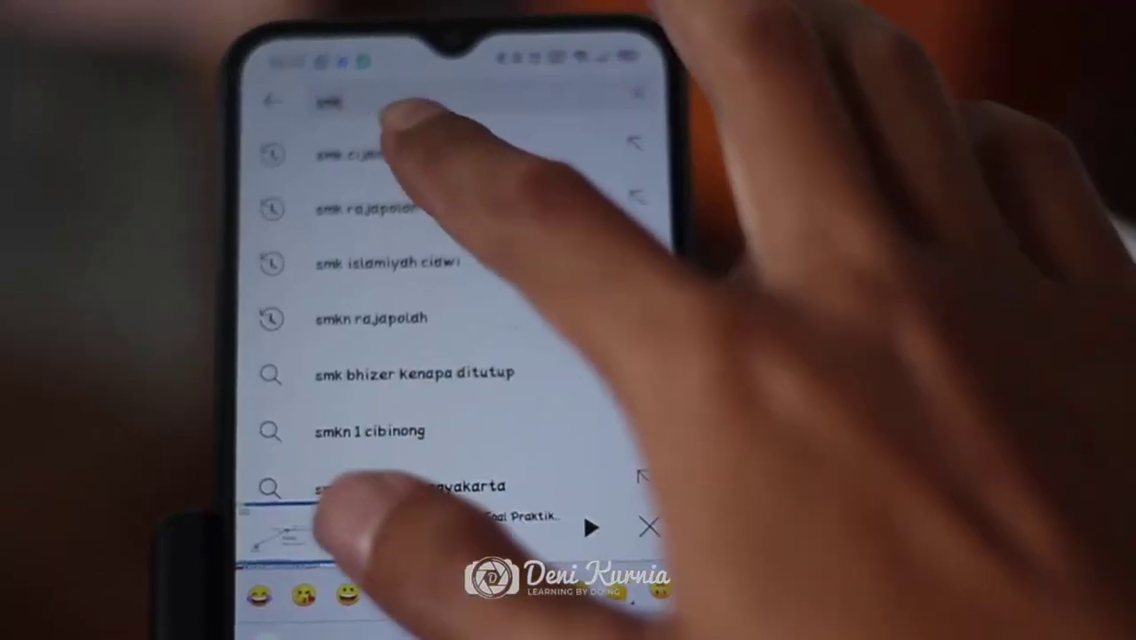
{"action": "left_click", "coordinate": [383, 145]}
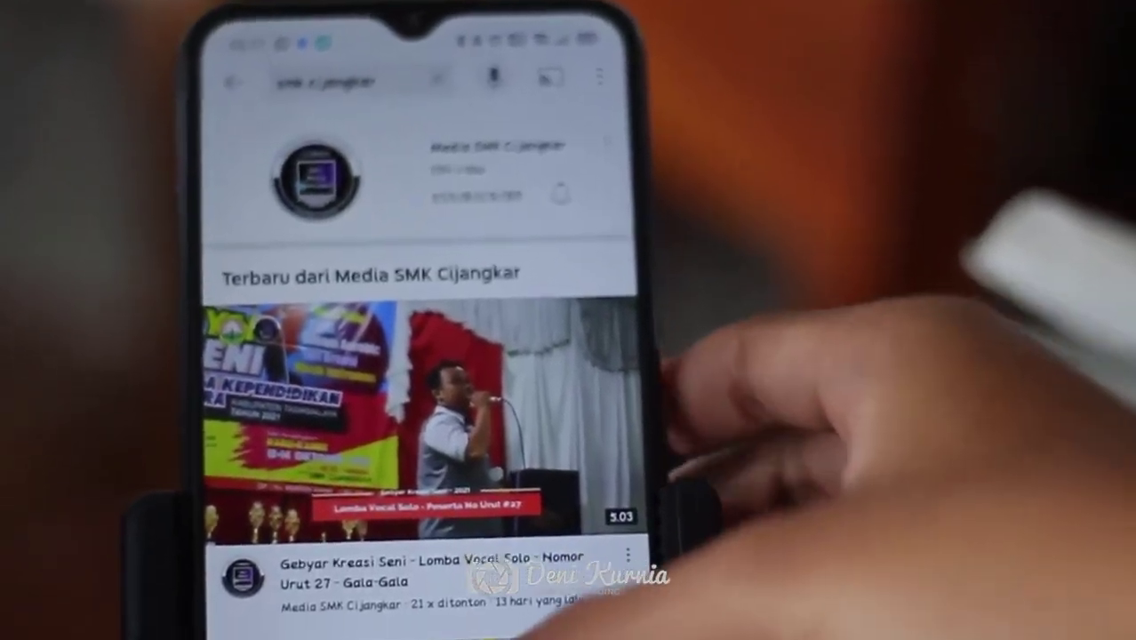
{"action": "scroll", "coordinate": [462, 400], "scroll_direction": "down", "scroll_amount": 5}
{"action": "scroll", "coordinate": [498, 480], "scroll_direction": "down", "scroll_amount": 5}
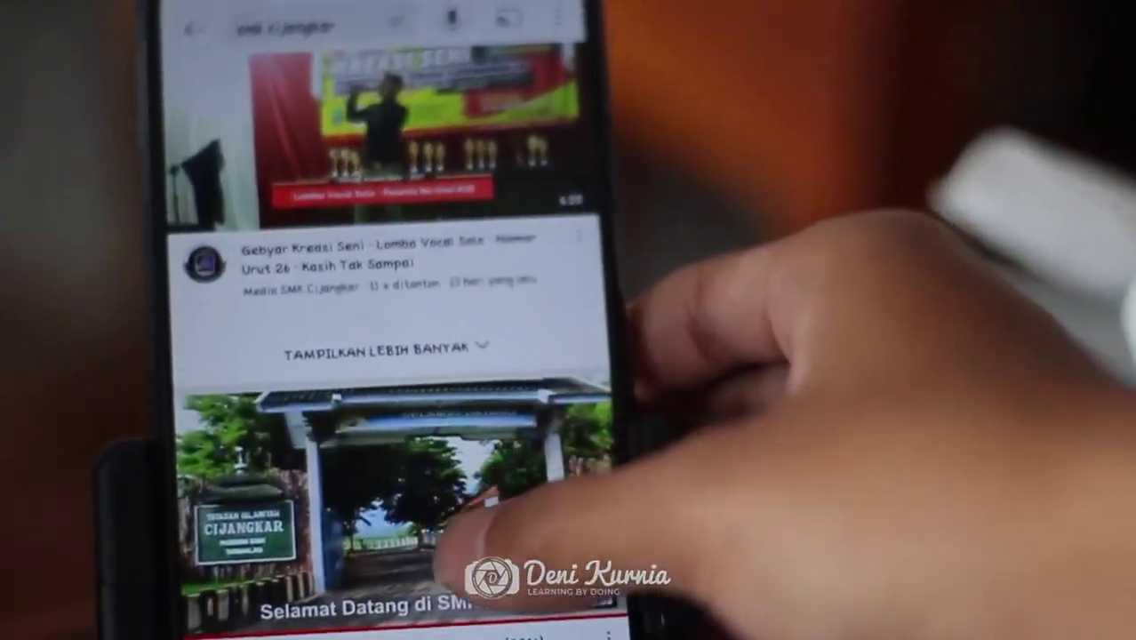
{"action": "scroll", "coordinate": [462, 409], "scroll_direction": "down", "scroll_amount": 10}
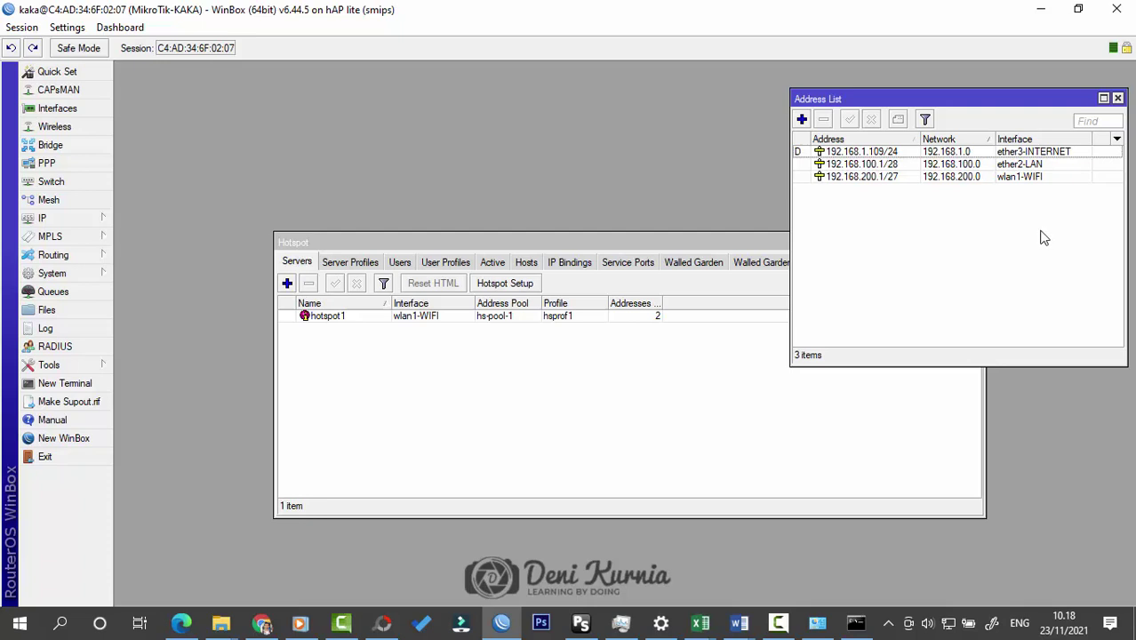
Step: Create hotspot user kaka with a password in the Users list, then close the Hotspot window
{"action": "left_click", "coordinate": [401, 263]}
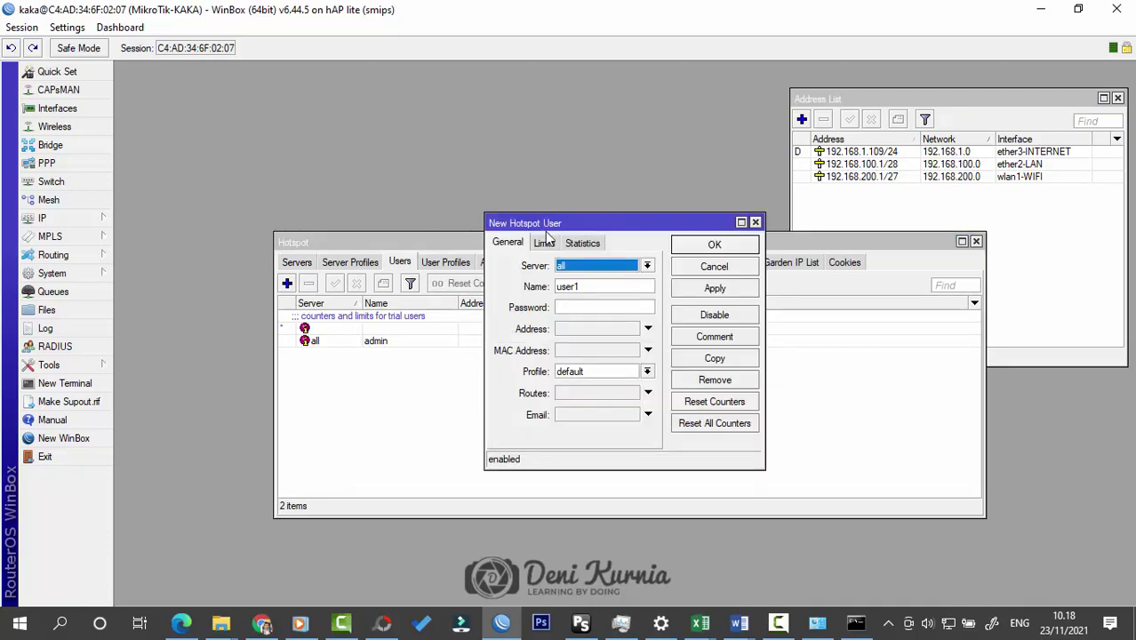
{"action": "double_click", "coordinate": [587, 285]}
{"action": "type", "text": "kaka"}
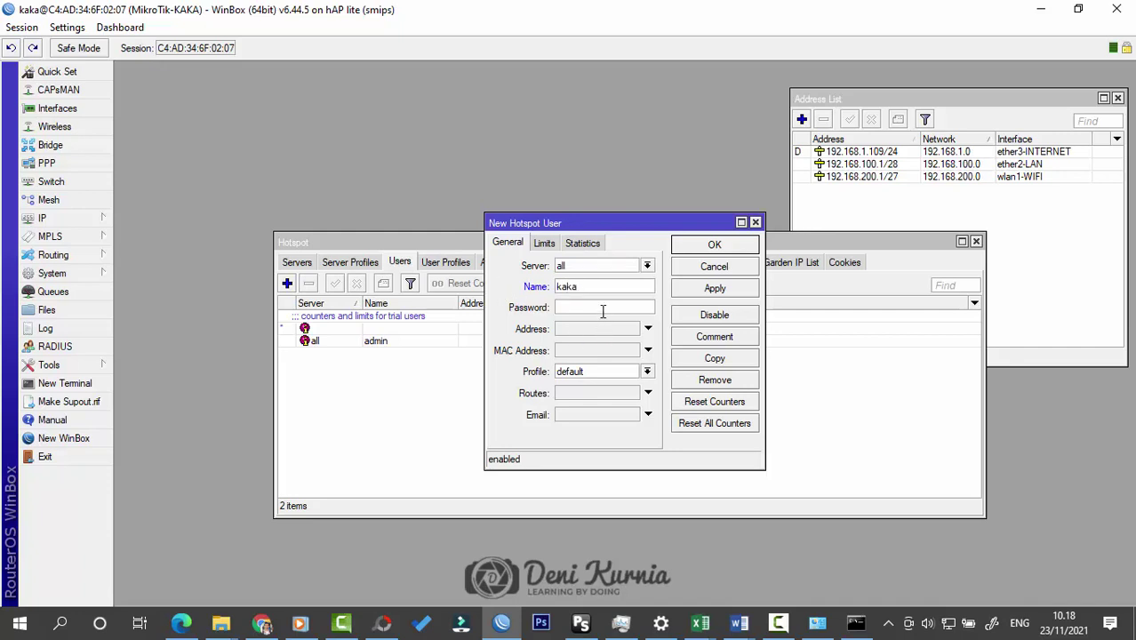
{"action": "left_click", "coordinate": [714, 246]}
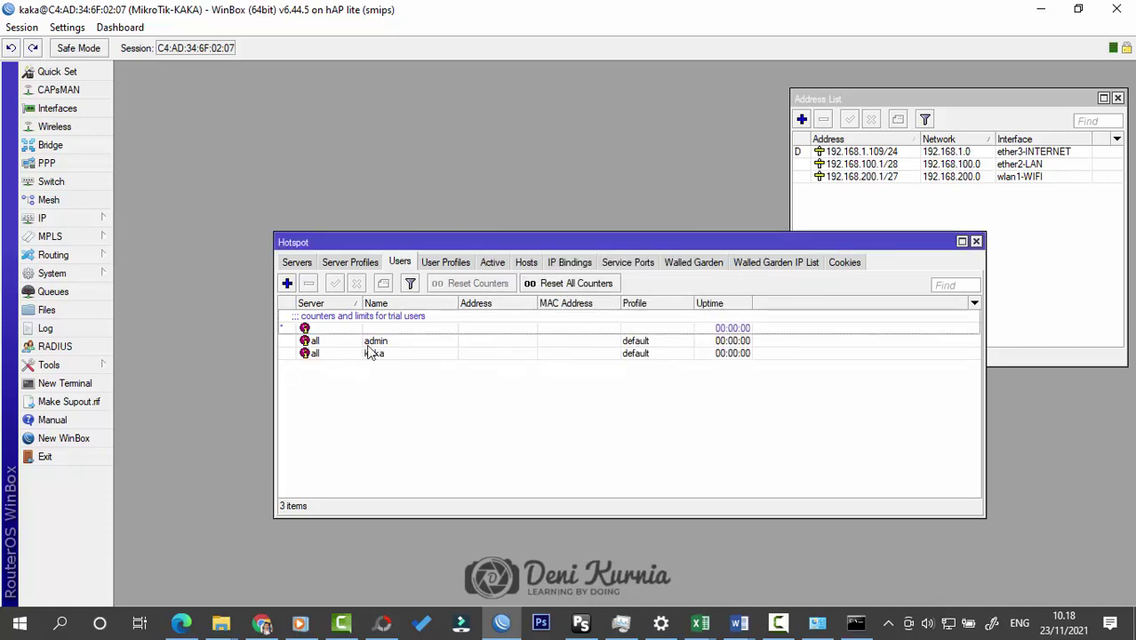
{"action": "left_click", "coordinate": [976, 242]}
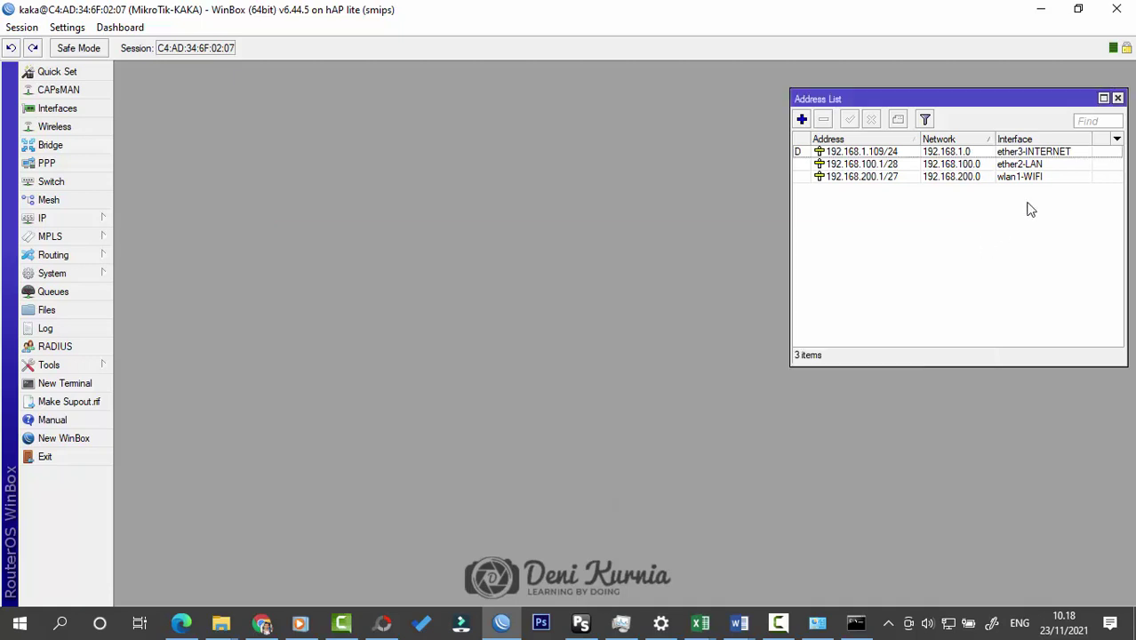
Step: Close the Address List and scroll through the network topology diagram in the Word document
{"action": "left_click", "coordinate": [1118, 99]}
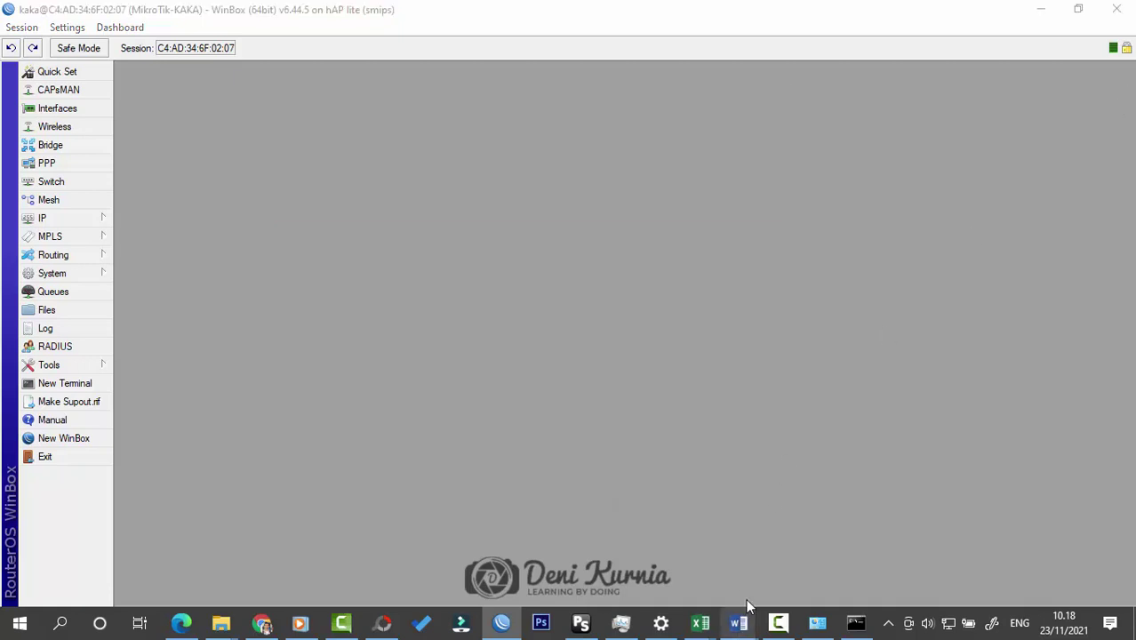
{"action": "left_click", "coordinate": [837, 547]}
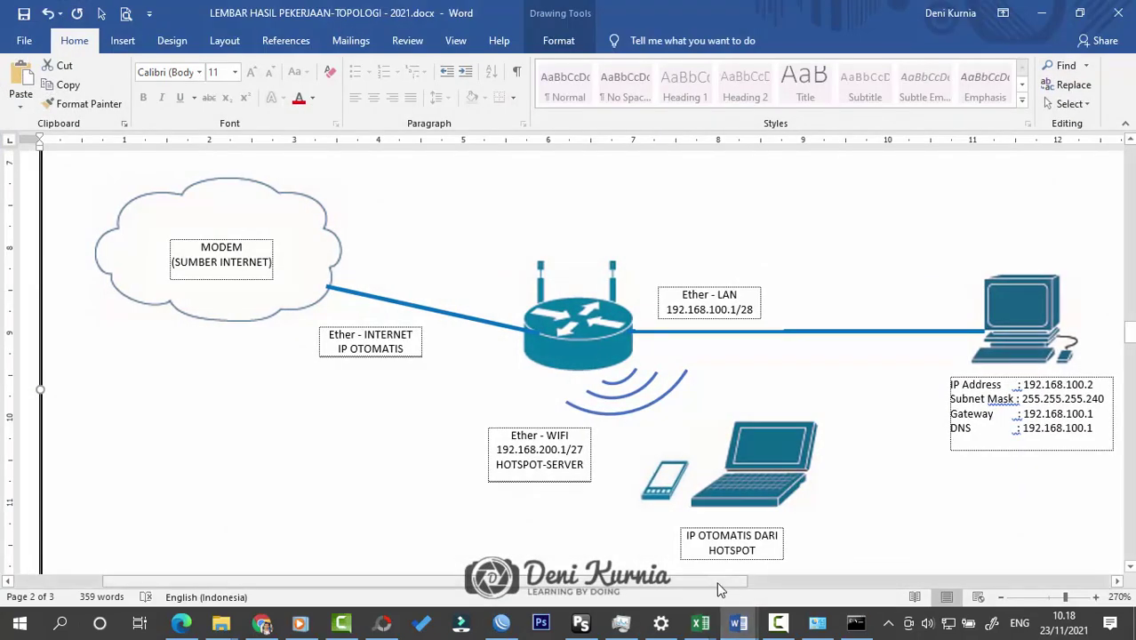
{"action": "left_click_drag", "start_coordinate": [722, 582], "coordinate": [762, 587]}
{"action": "scroll", "coordinate": [832, 479], "scroll_direction": "down", "scroll_amount": 1}
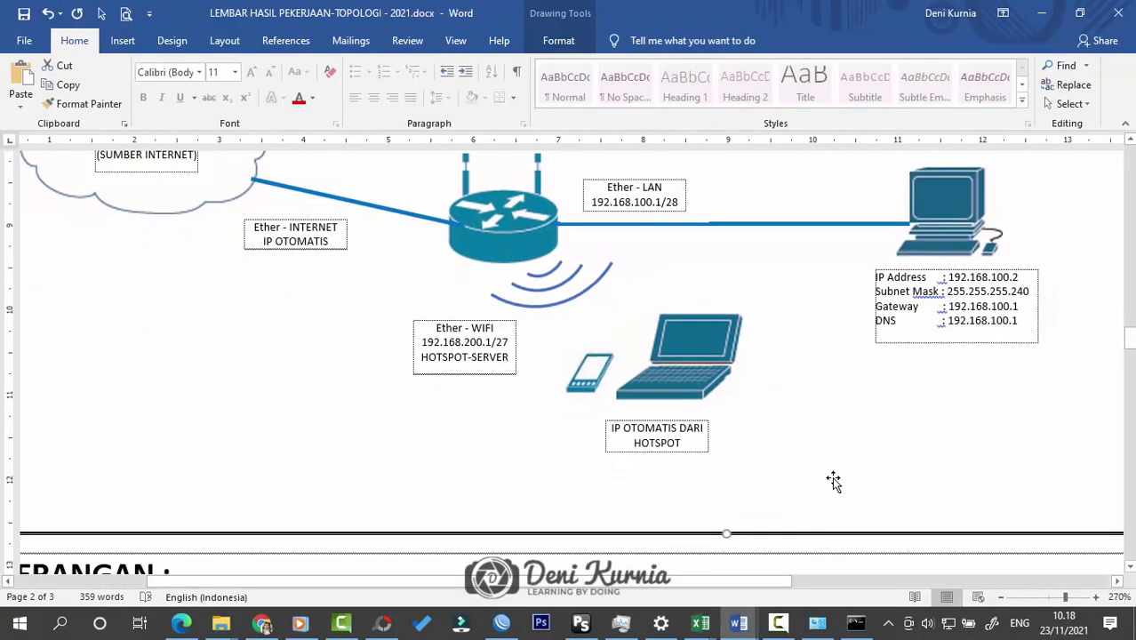
{"action": "scroll", "coordinate": [832, 479], "scroll_direction": "up", "scroll_amount": 2}
{"action": "scroll", "coordinate": [832, 479], "scroll_direction": "down", "scroll_amount": 1}
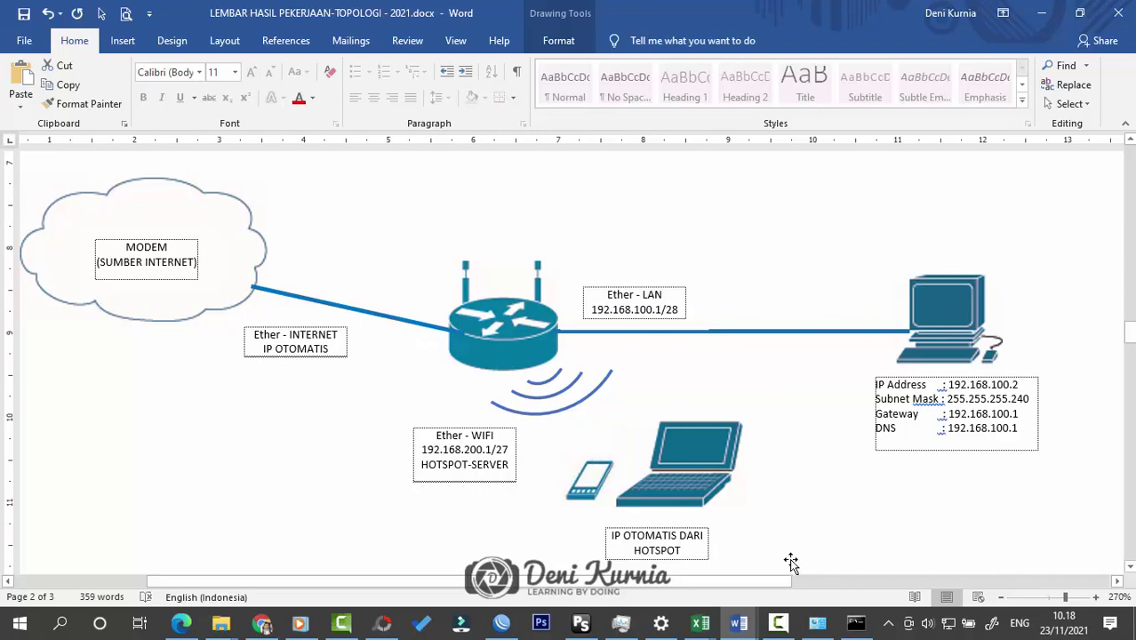
Step: Minimize Word and WinBox, then refresh the Windows desktop
{"action": "left_click", "coordinate": [1033, 17]}
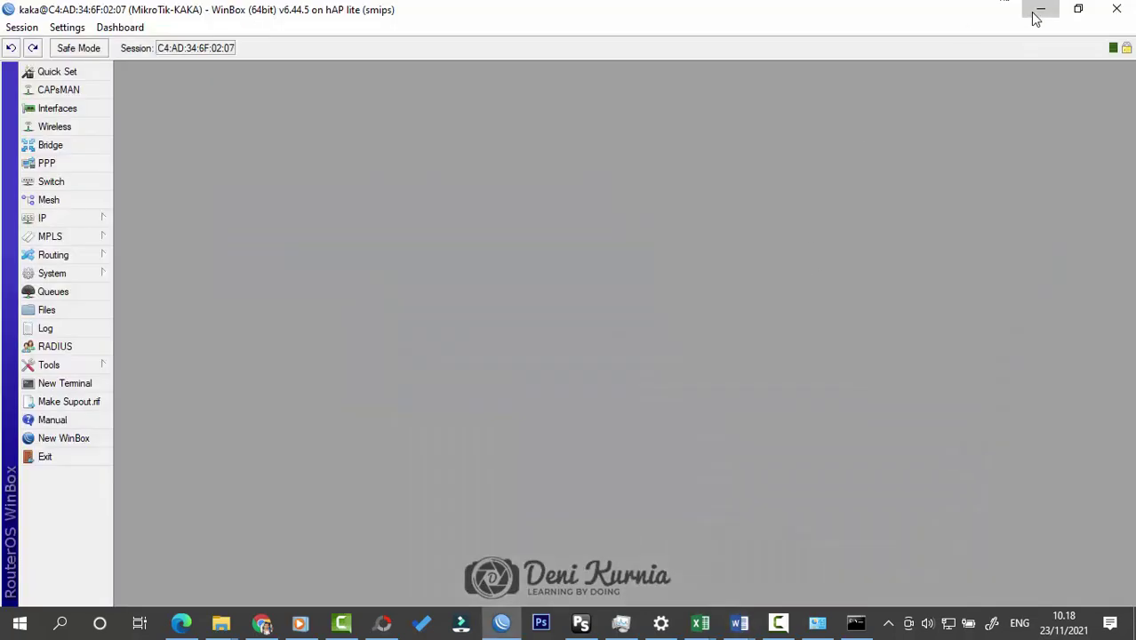
{"action": "left_click", "coordinate": [1031, 9]}
{"action": "right_click", "coordinate": [666, 177]}
{"action": "left_click", "coordinate": [704, 221]}
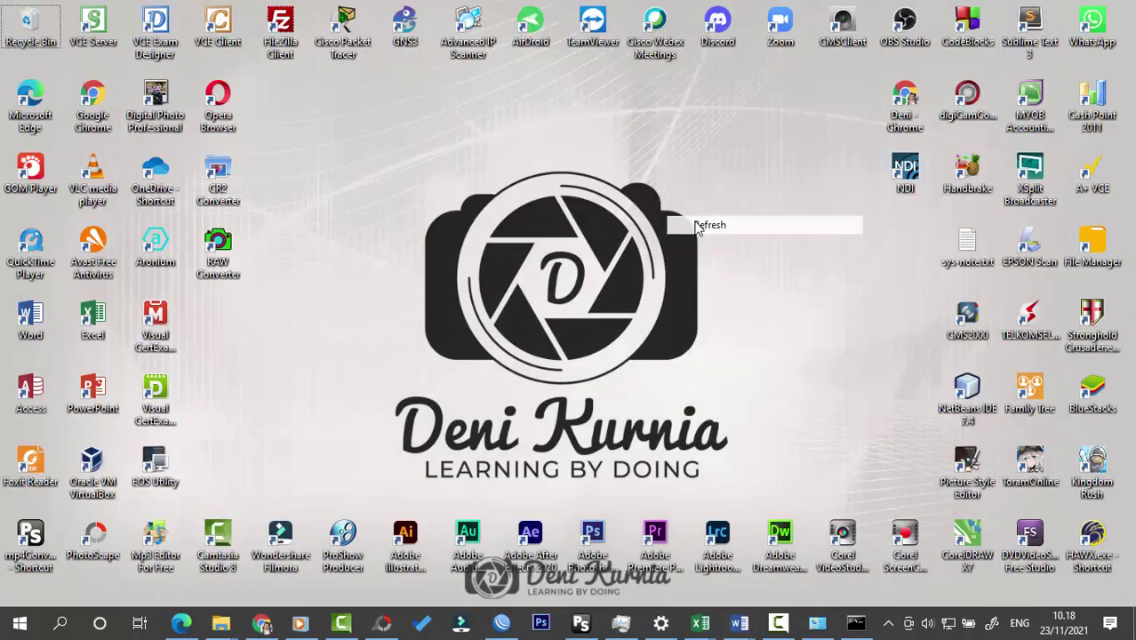